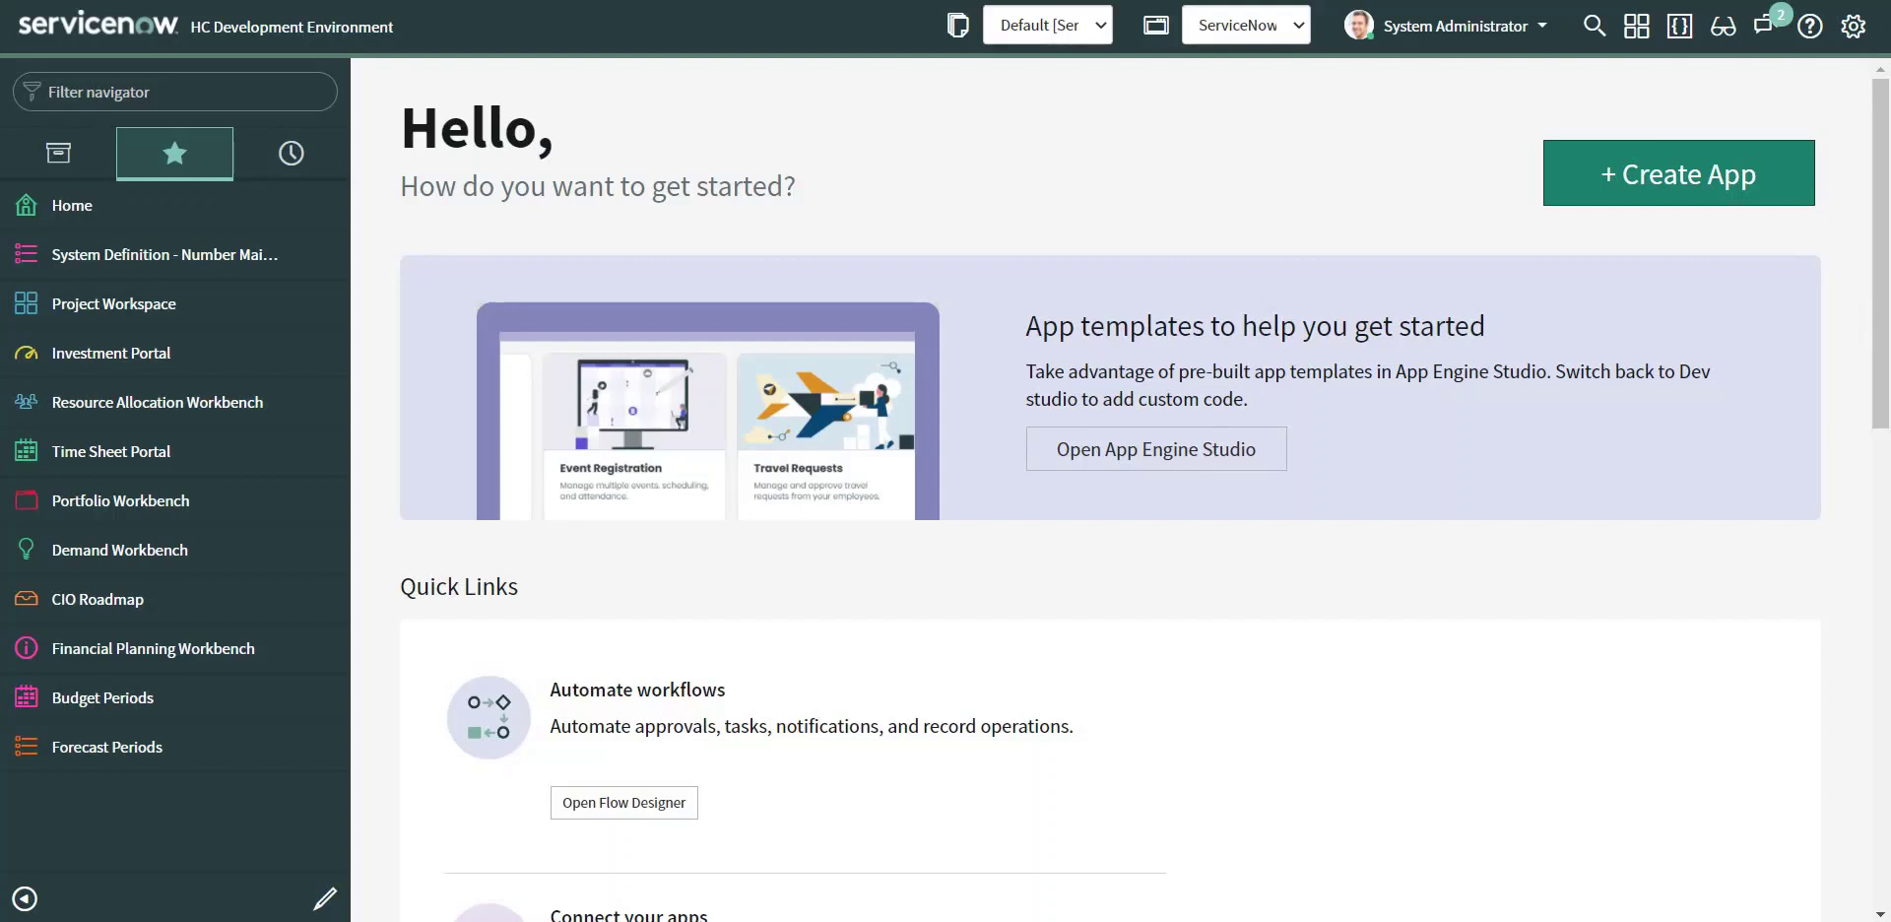
- Filter the navigator for 'application manifest'
{"action": "left_click", "coordinate": [178, 92]}
{"action": "type", "text": "app"}
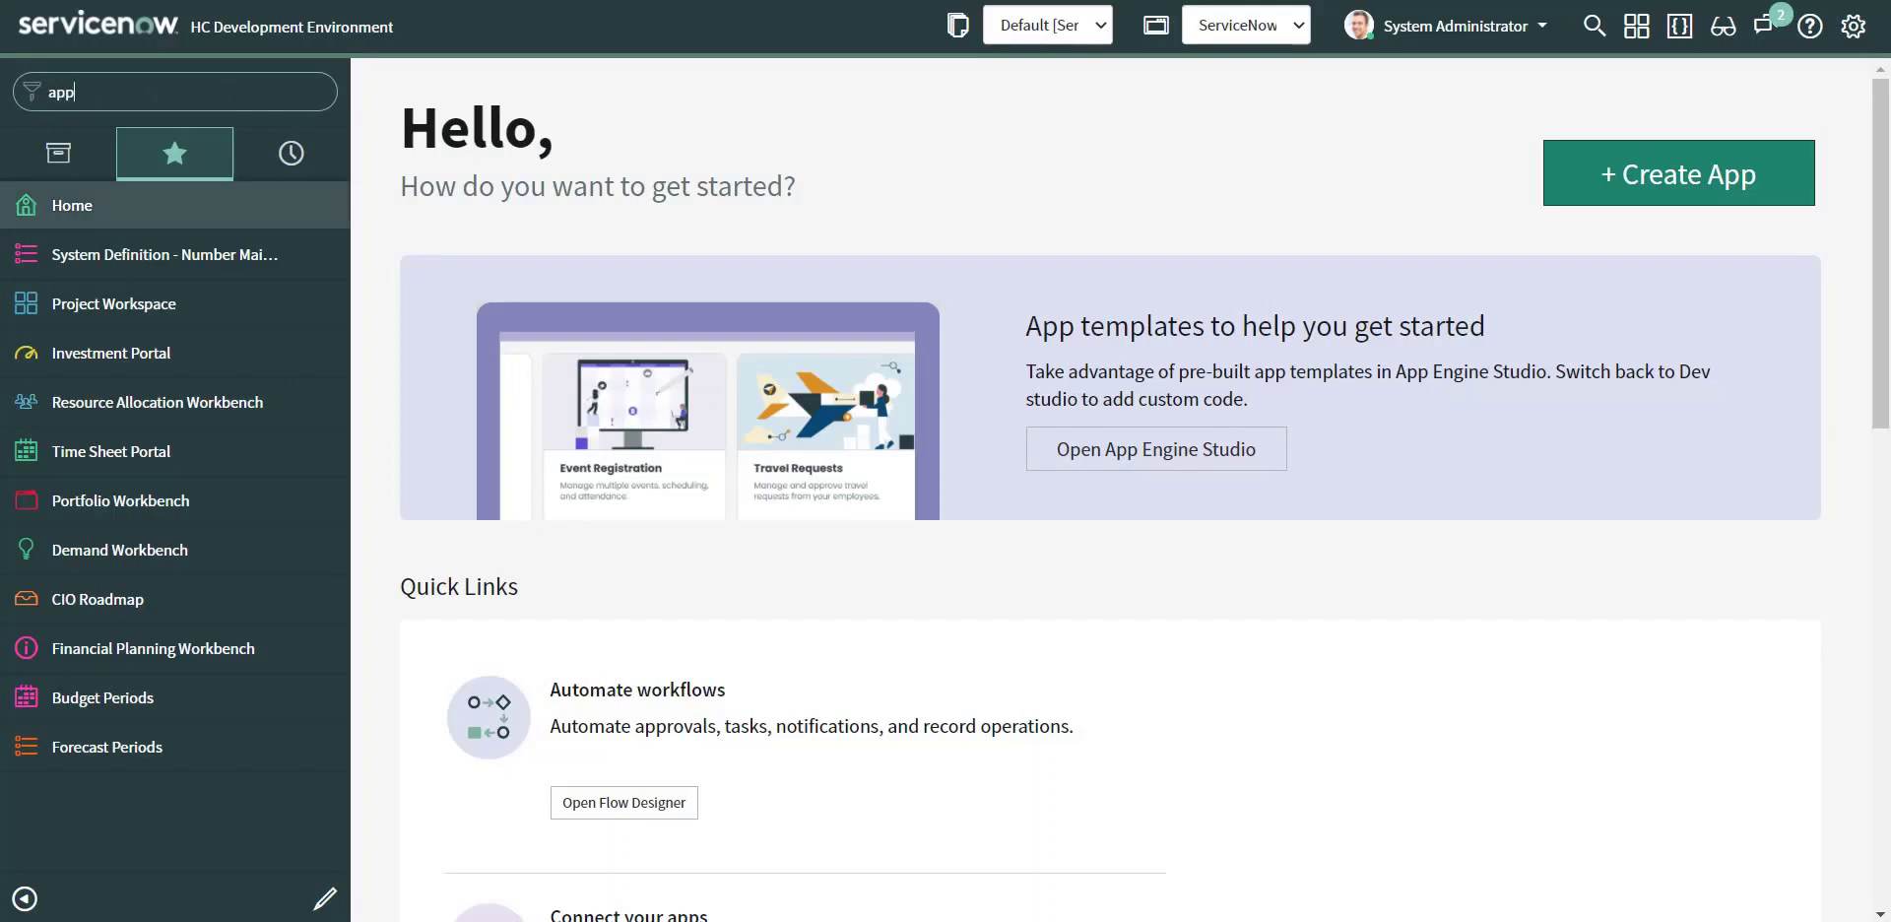
{"action": "type", "text": "lication man"}
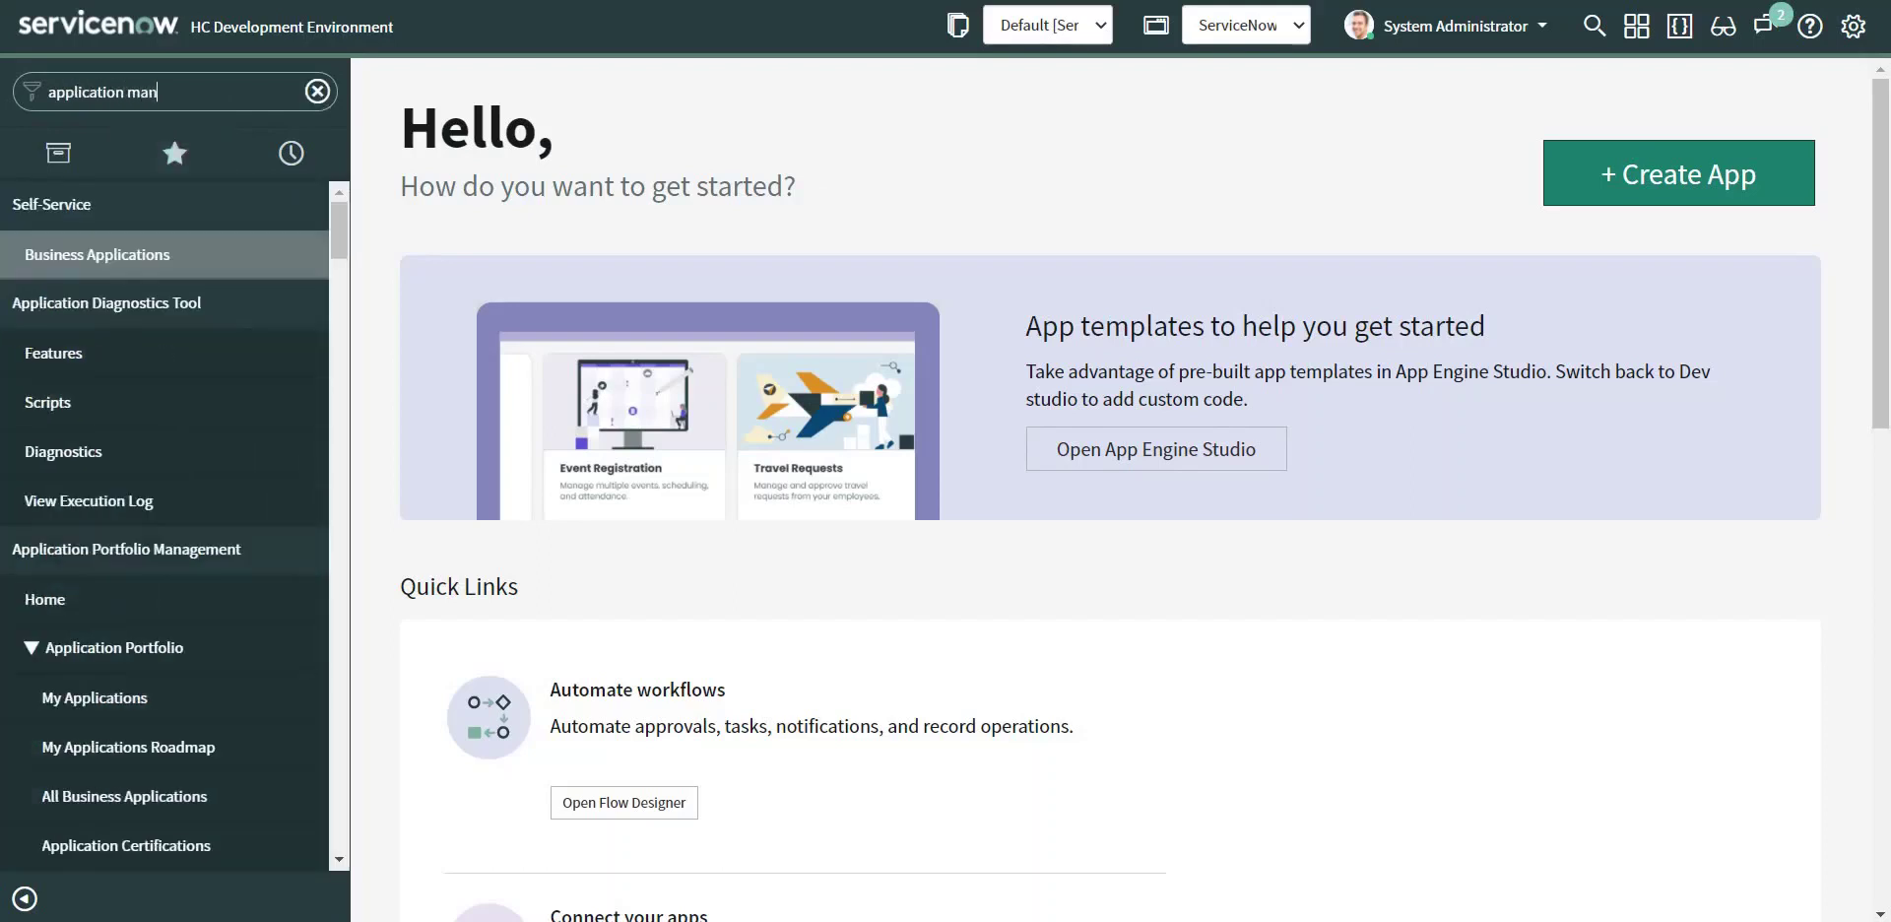
{"action": "type", "text": "ifest"}
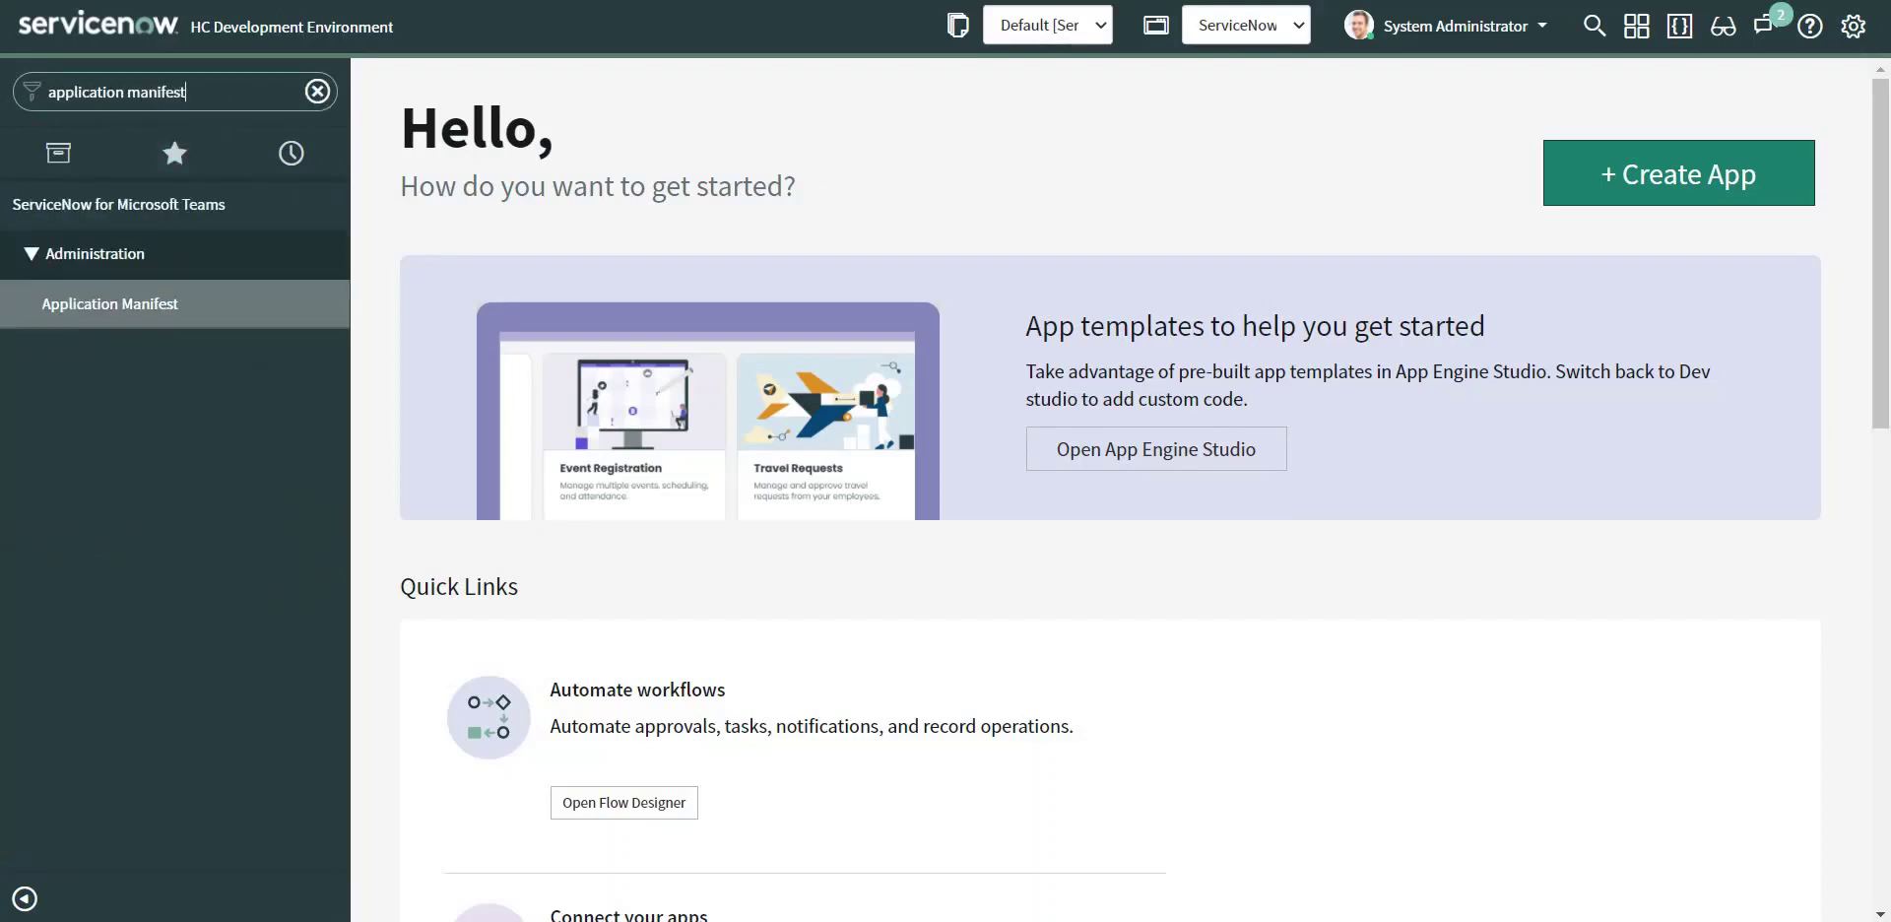
- Open the Teams Application Manifest record and move it back to Draft at version 1.0.2
{"action": "left_click", "coordinate": [126, 303]}
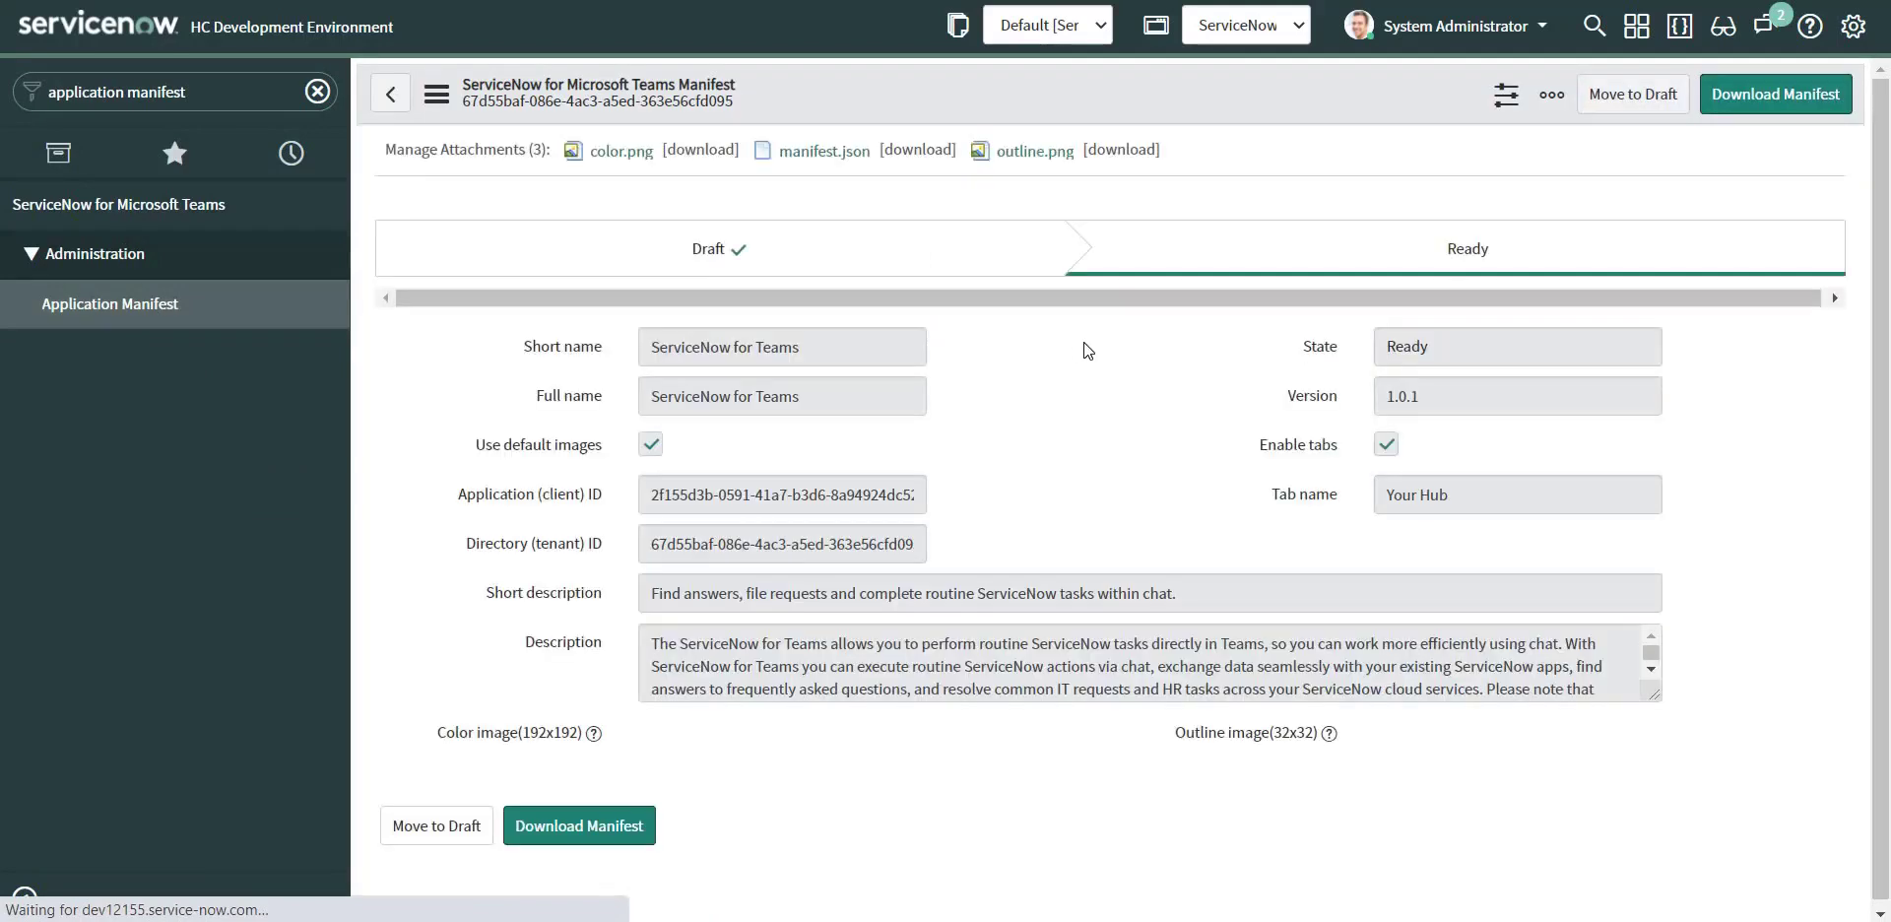
{"action": "left_click", "coordinate": [1635, 93]}
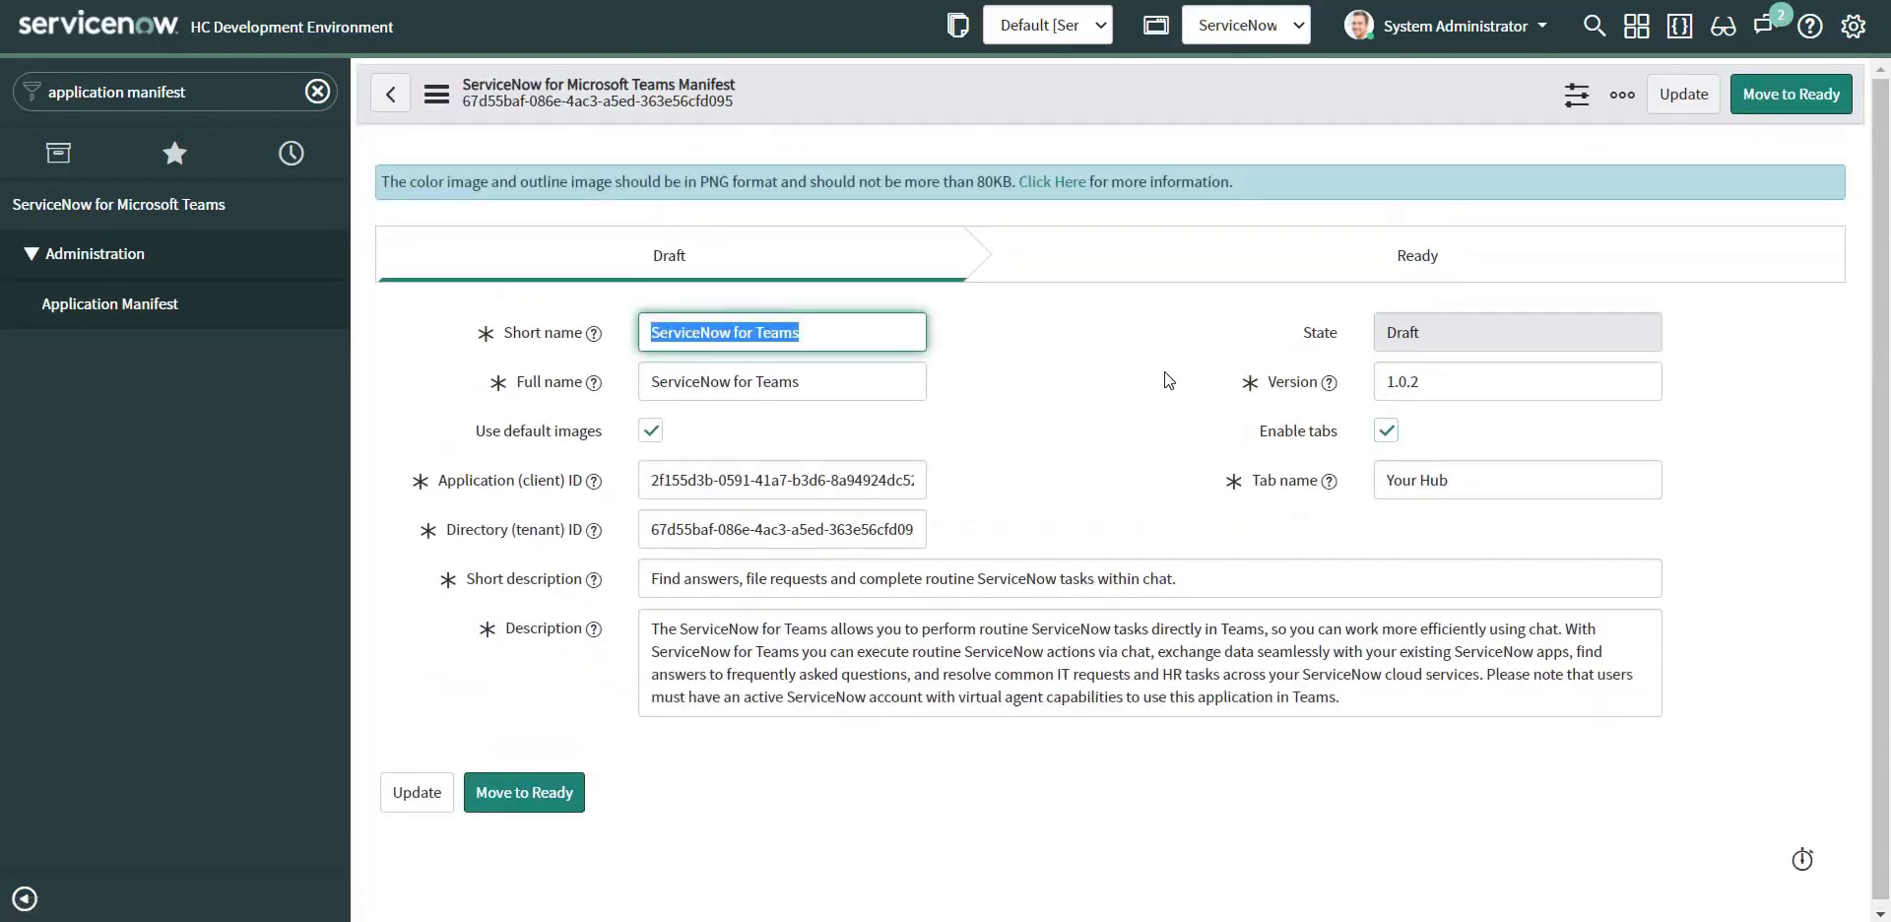
{"action": "key", "text": "alt+Tab"}
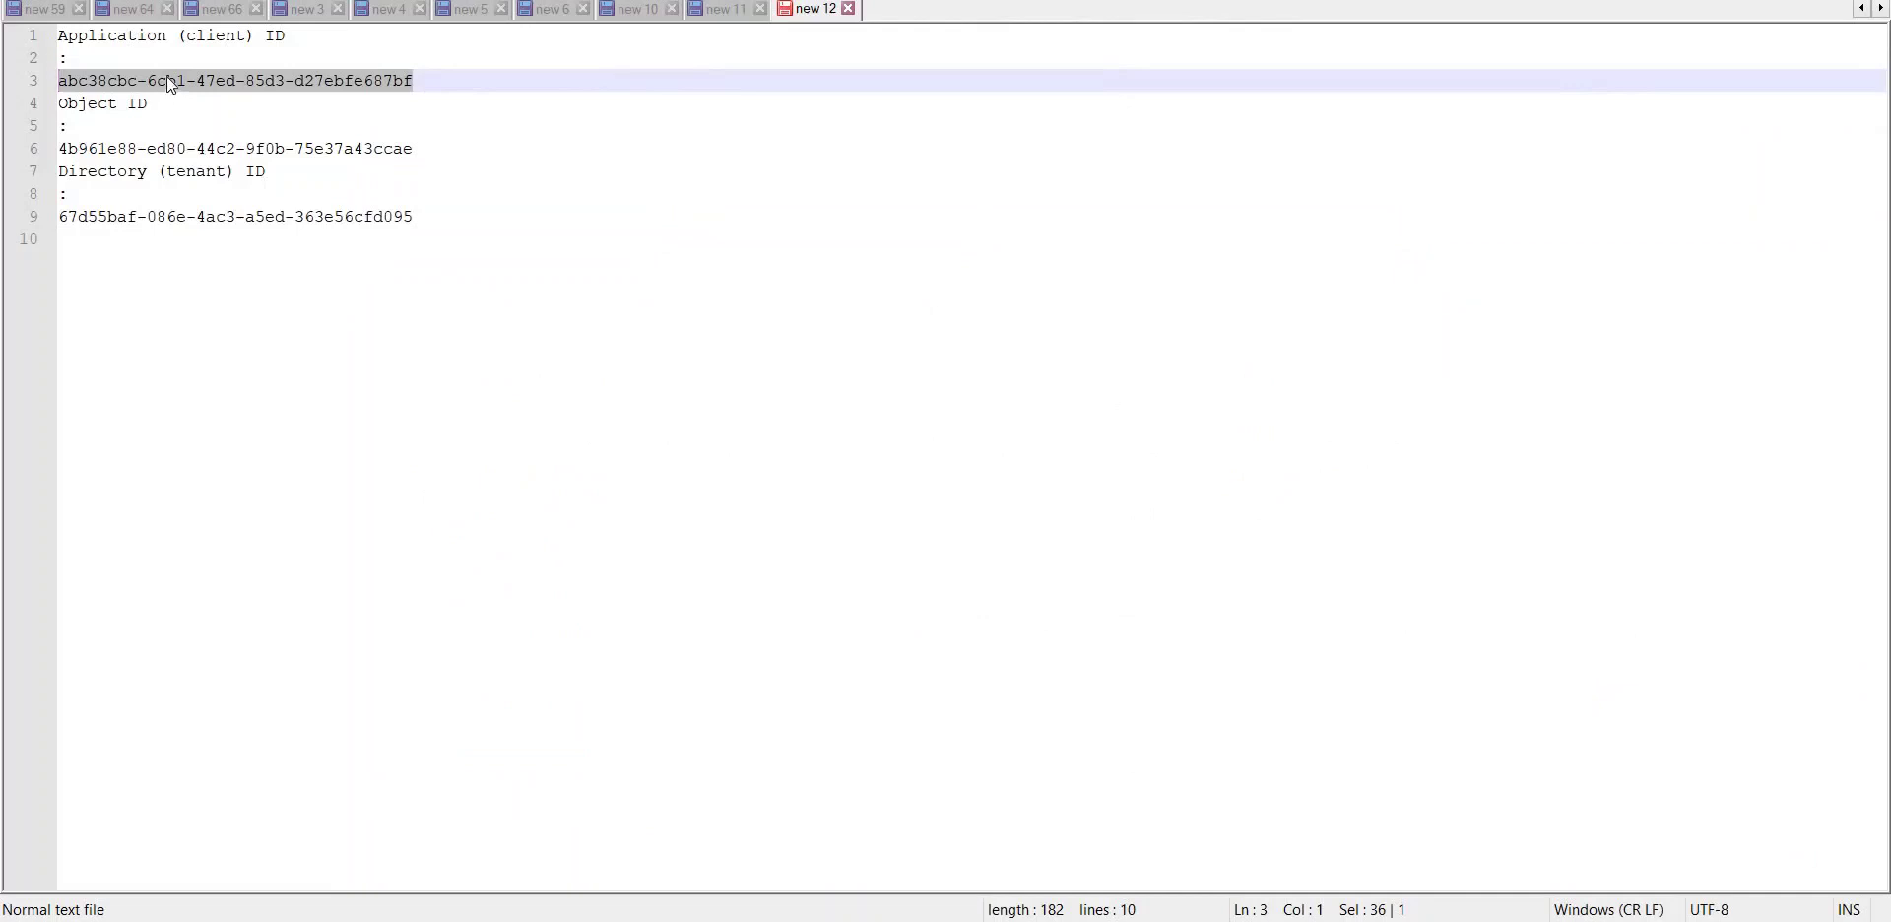
- Replace the manifest's Application (client) ID with the Azure client ID from the notes
{"action": "right_click", "coordinate": [170, 84]}
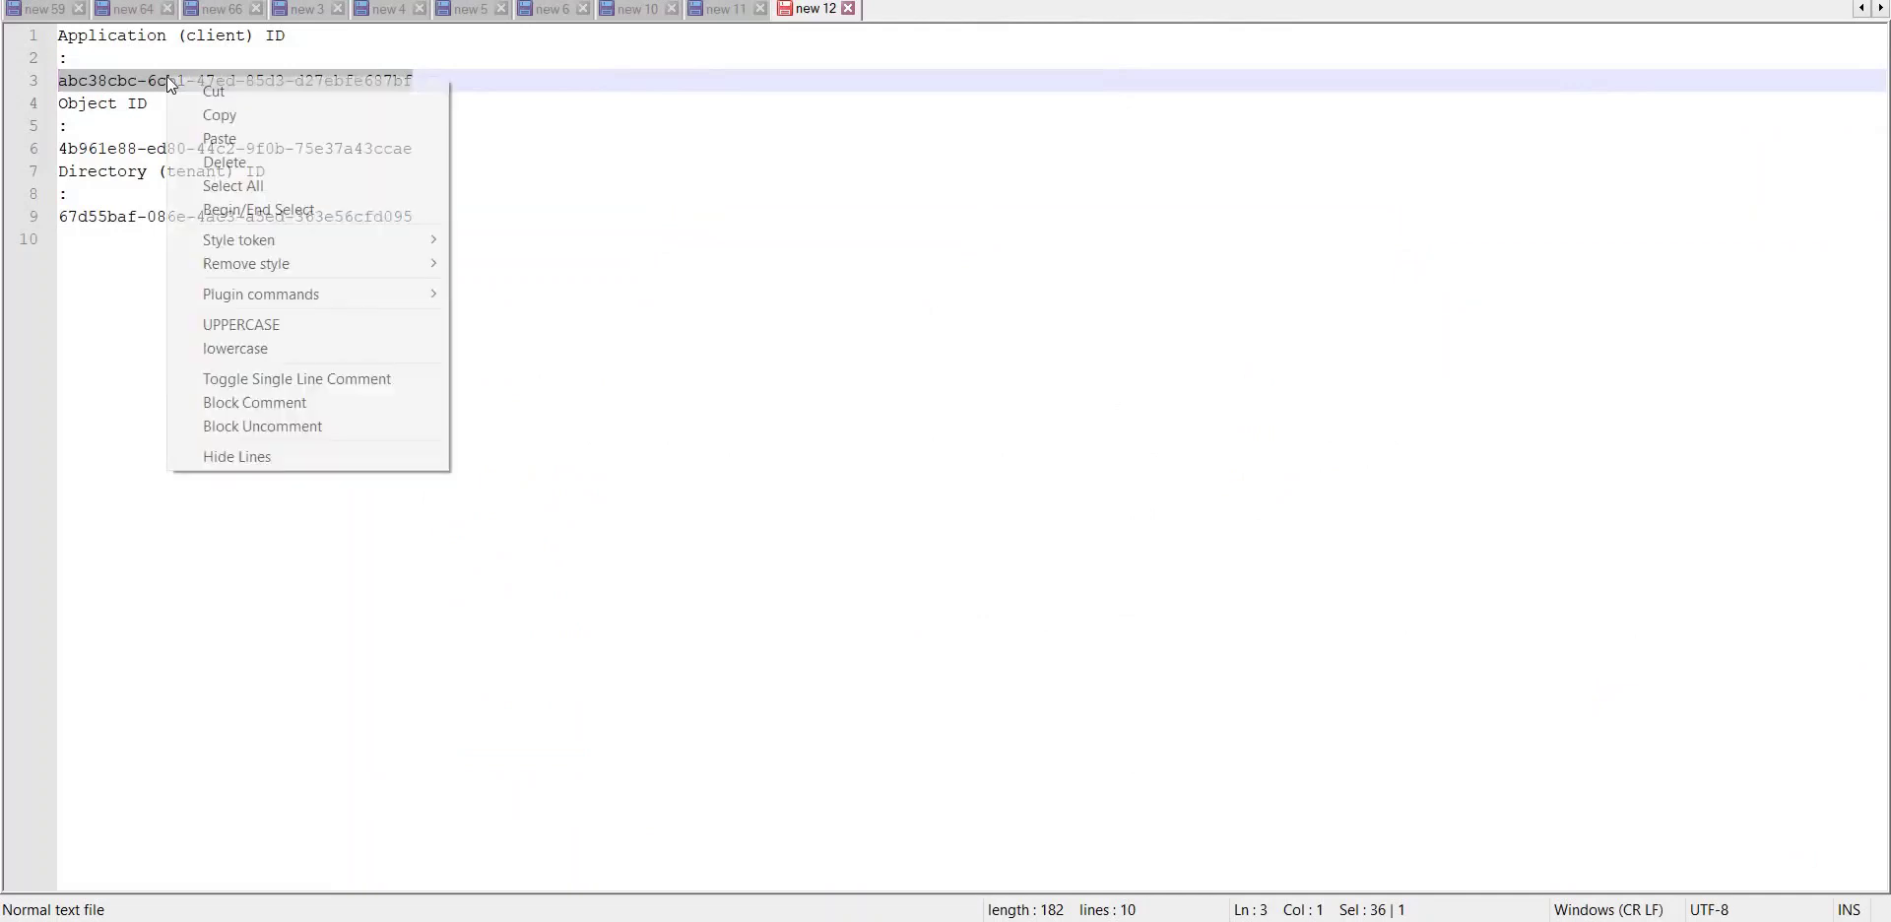
{"action": "left_click", "coordinate": [219, 117]}
{"action": "key", "text": "alt+Tab"}
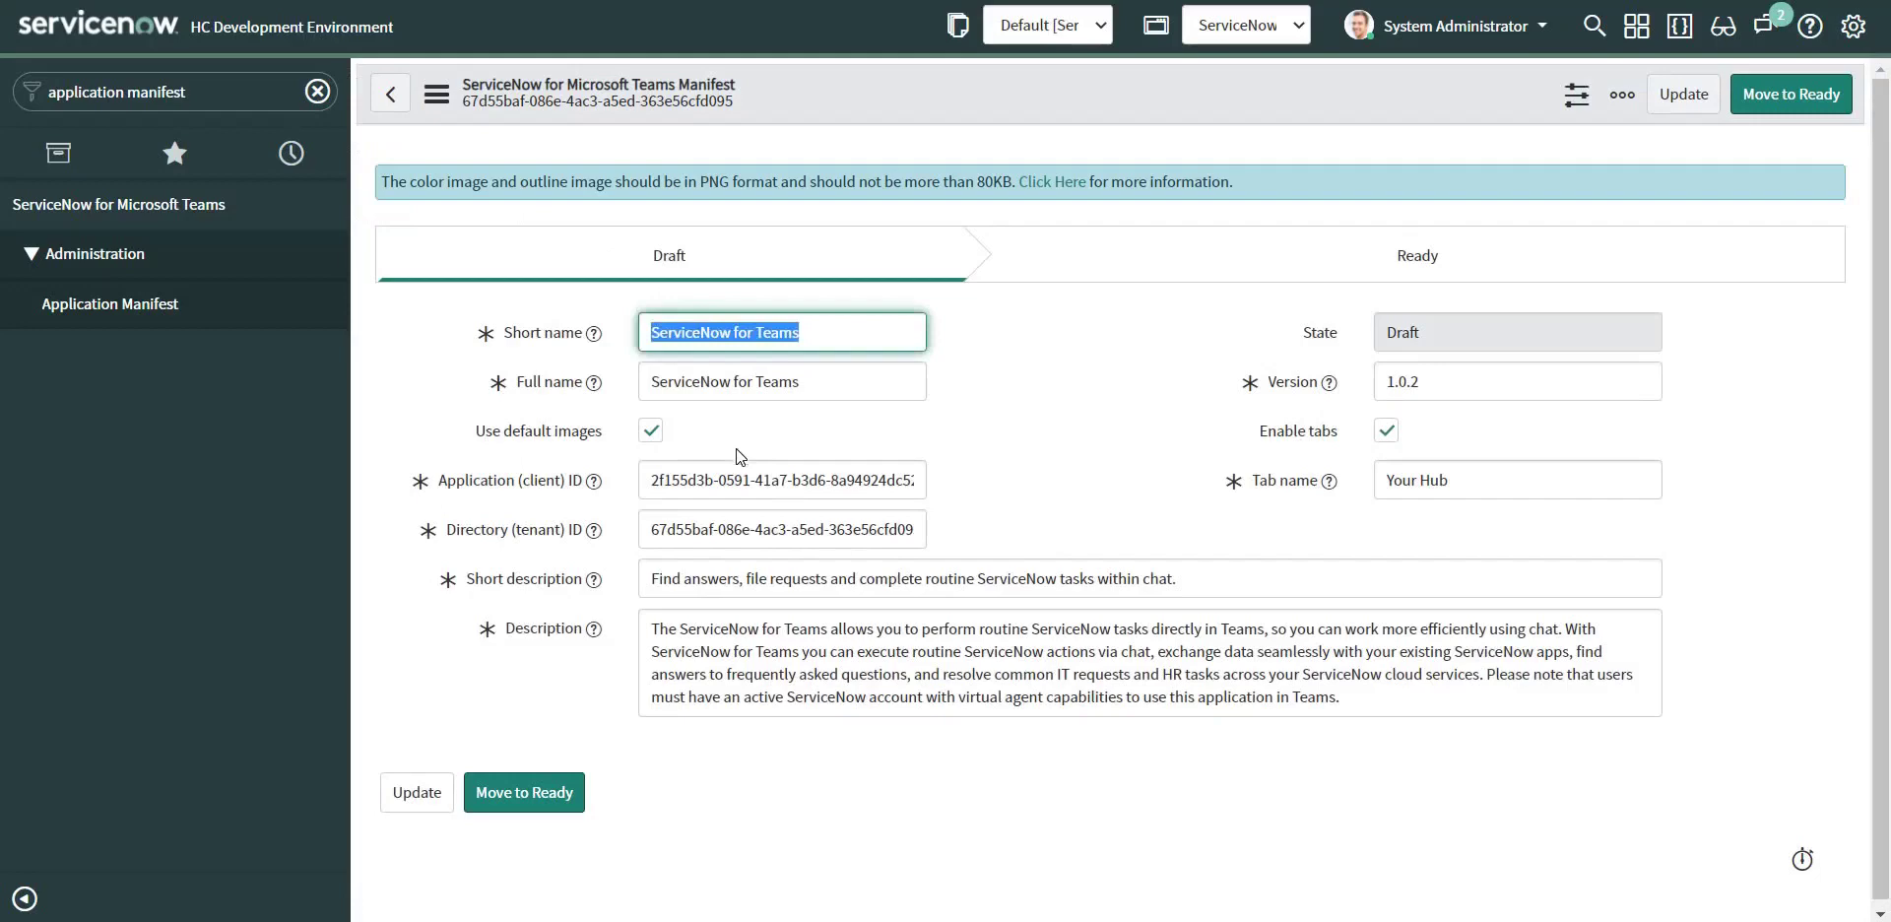
{"action": "triple_click", "coordinate": [733, 478]}
{"action": "key", "text": "ctrl+v"}
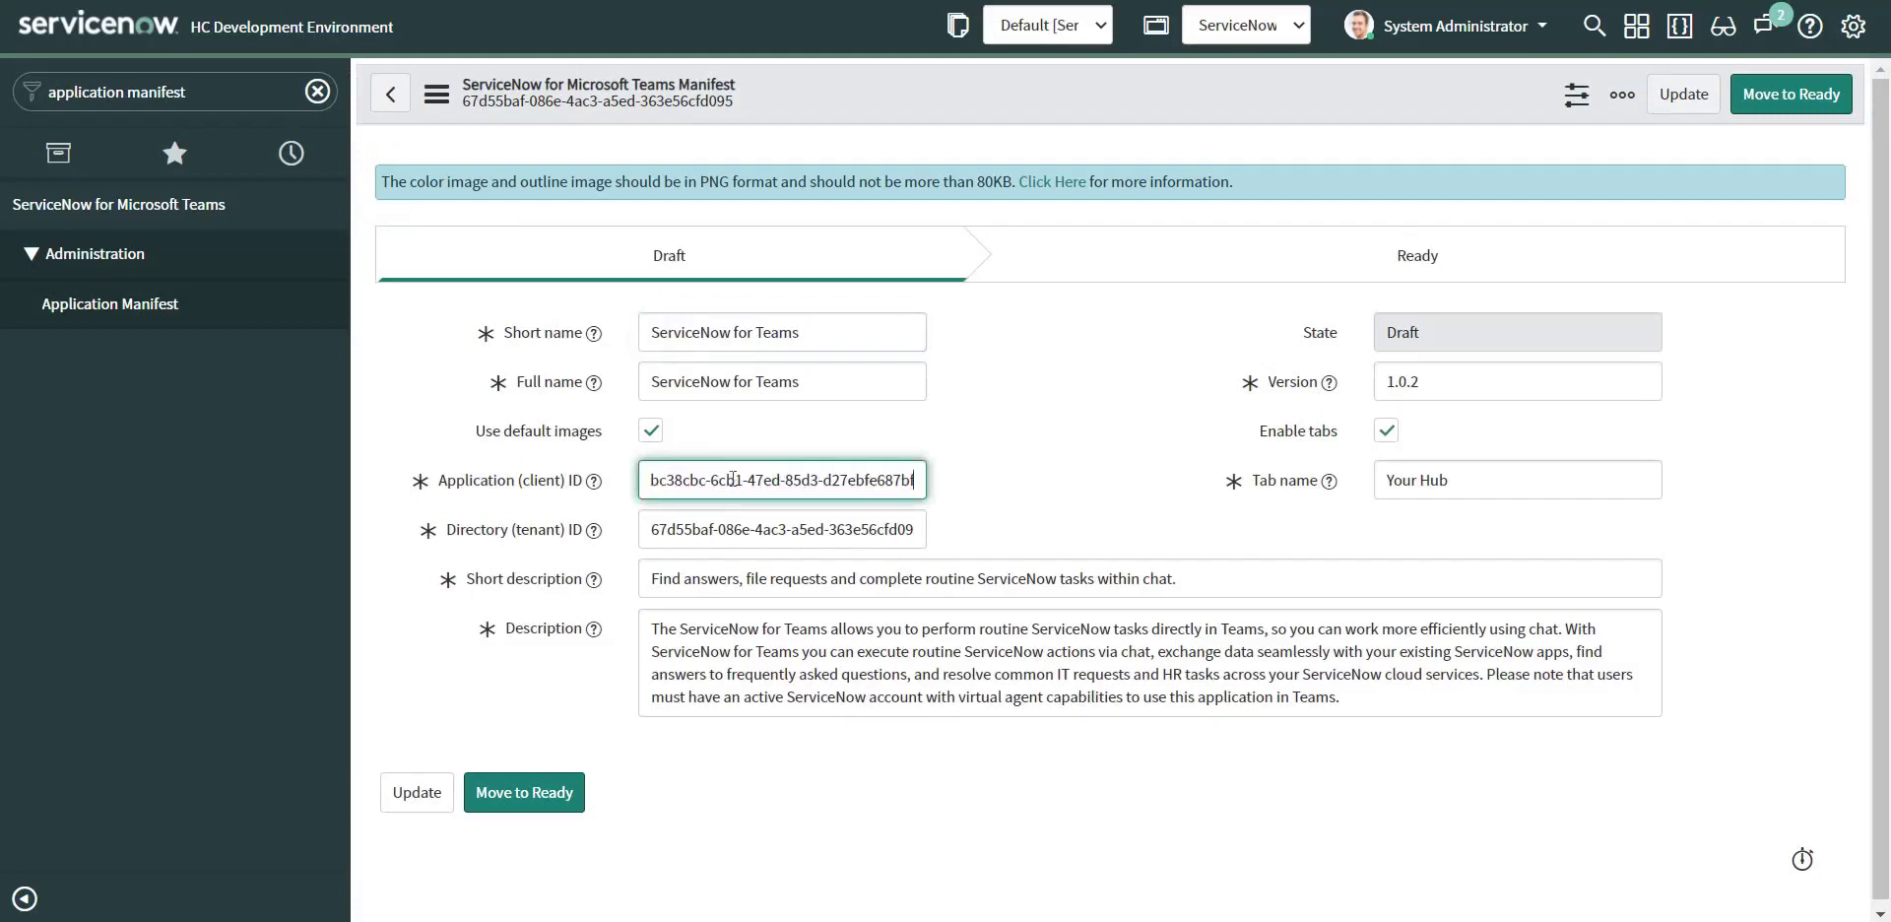
- Paste the Azure Directory (tenant) ID from the notes into the Directory (tenant) ID field
{"action": "key", "text": "alt+Tab"}
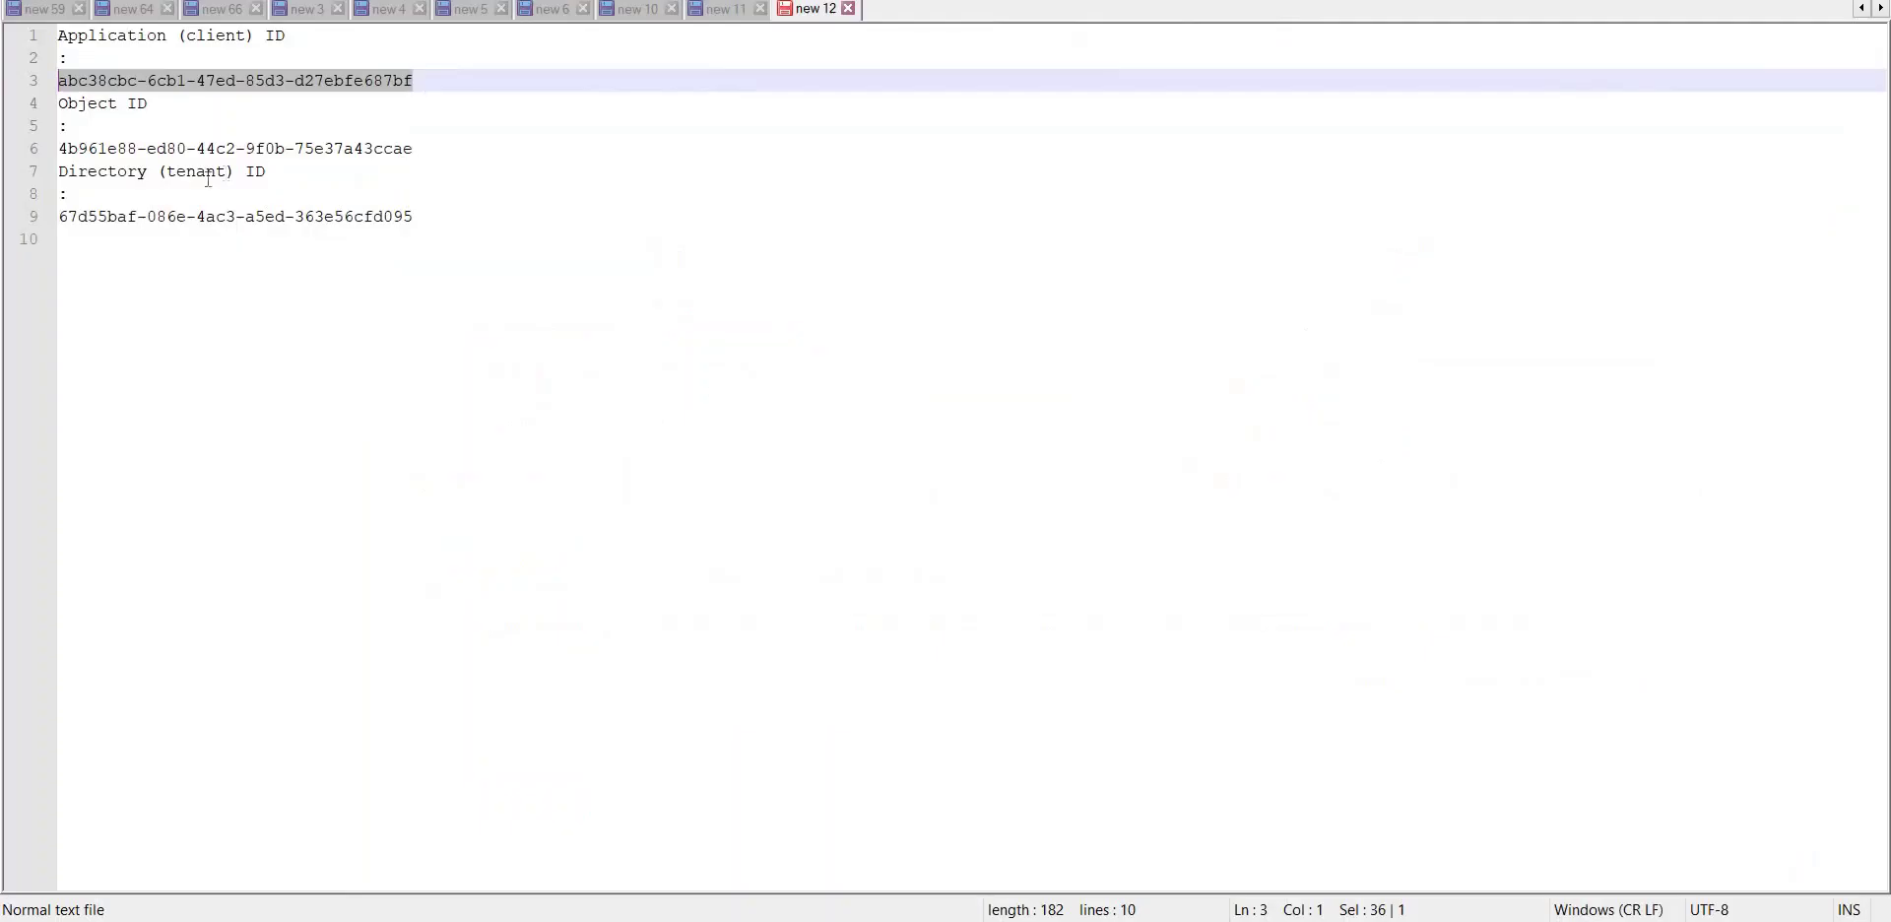
{"action": "left_click_drag", "start_coordinate": [412, 218], "coordinate": [51, 225]}
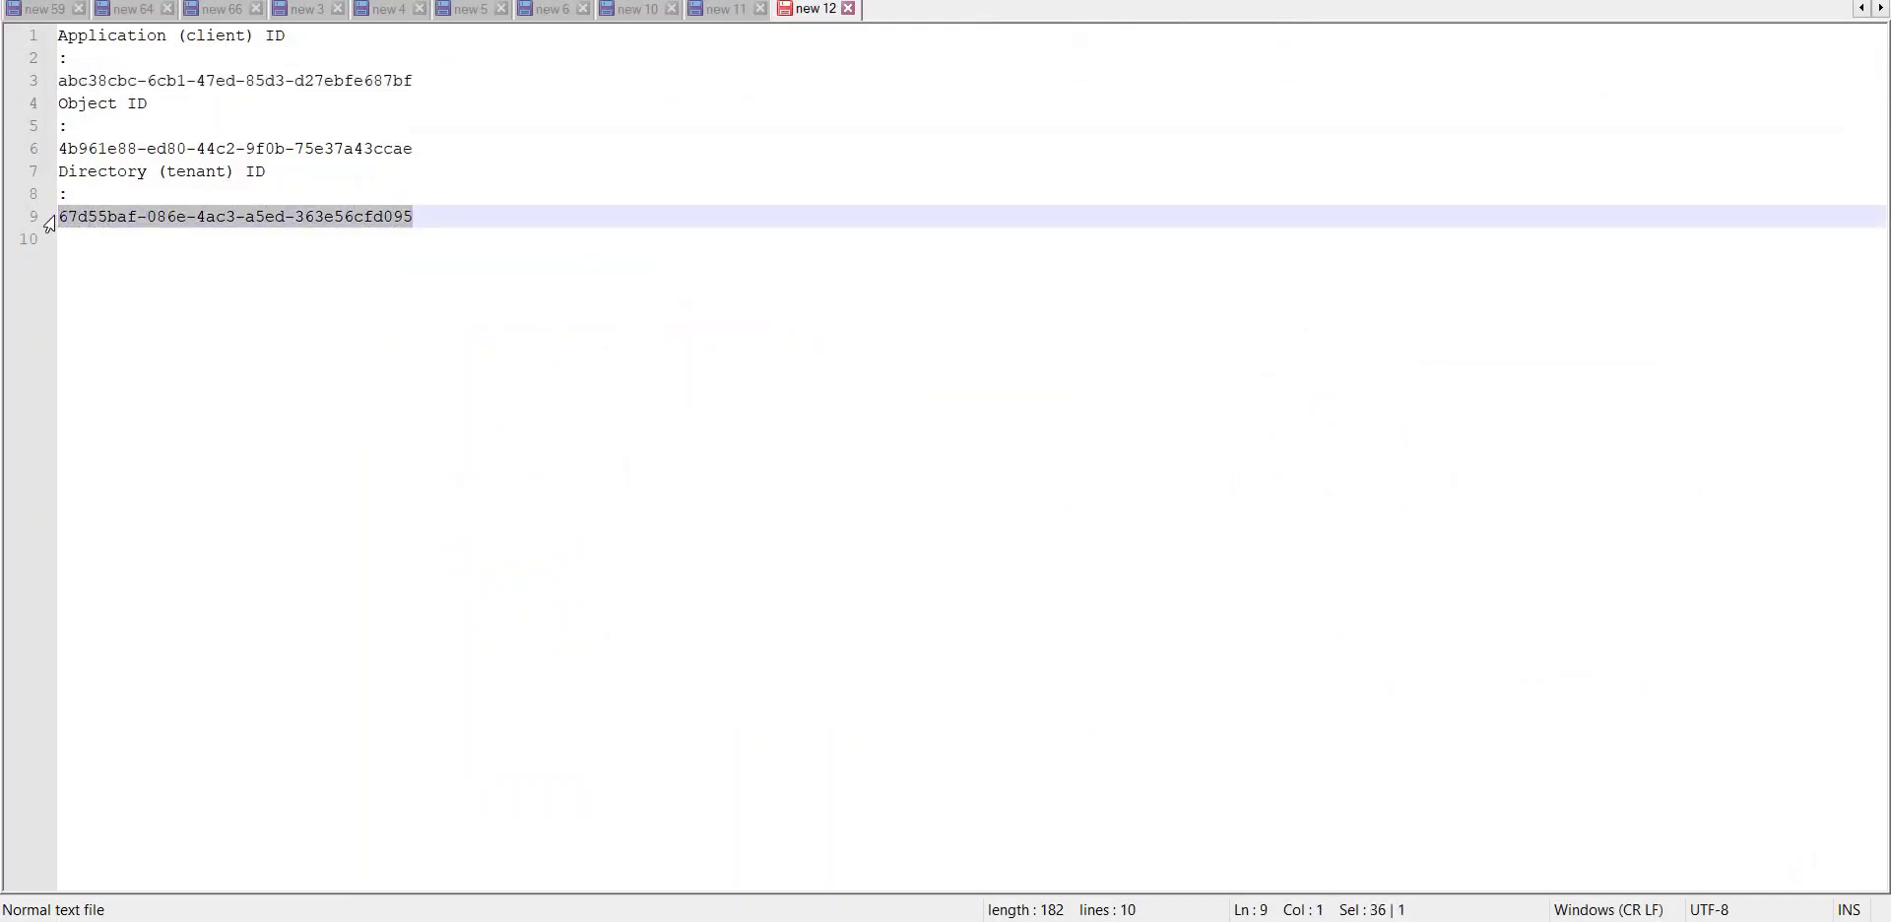
{"action": "key", "text": "alt+Tab"}
{"action": "left_click", "coordinate": [701, 536]}
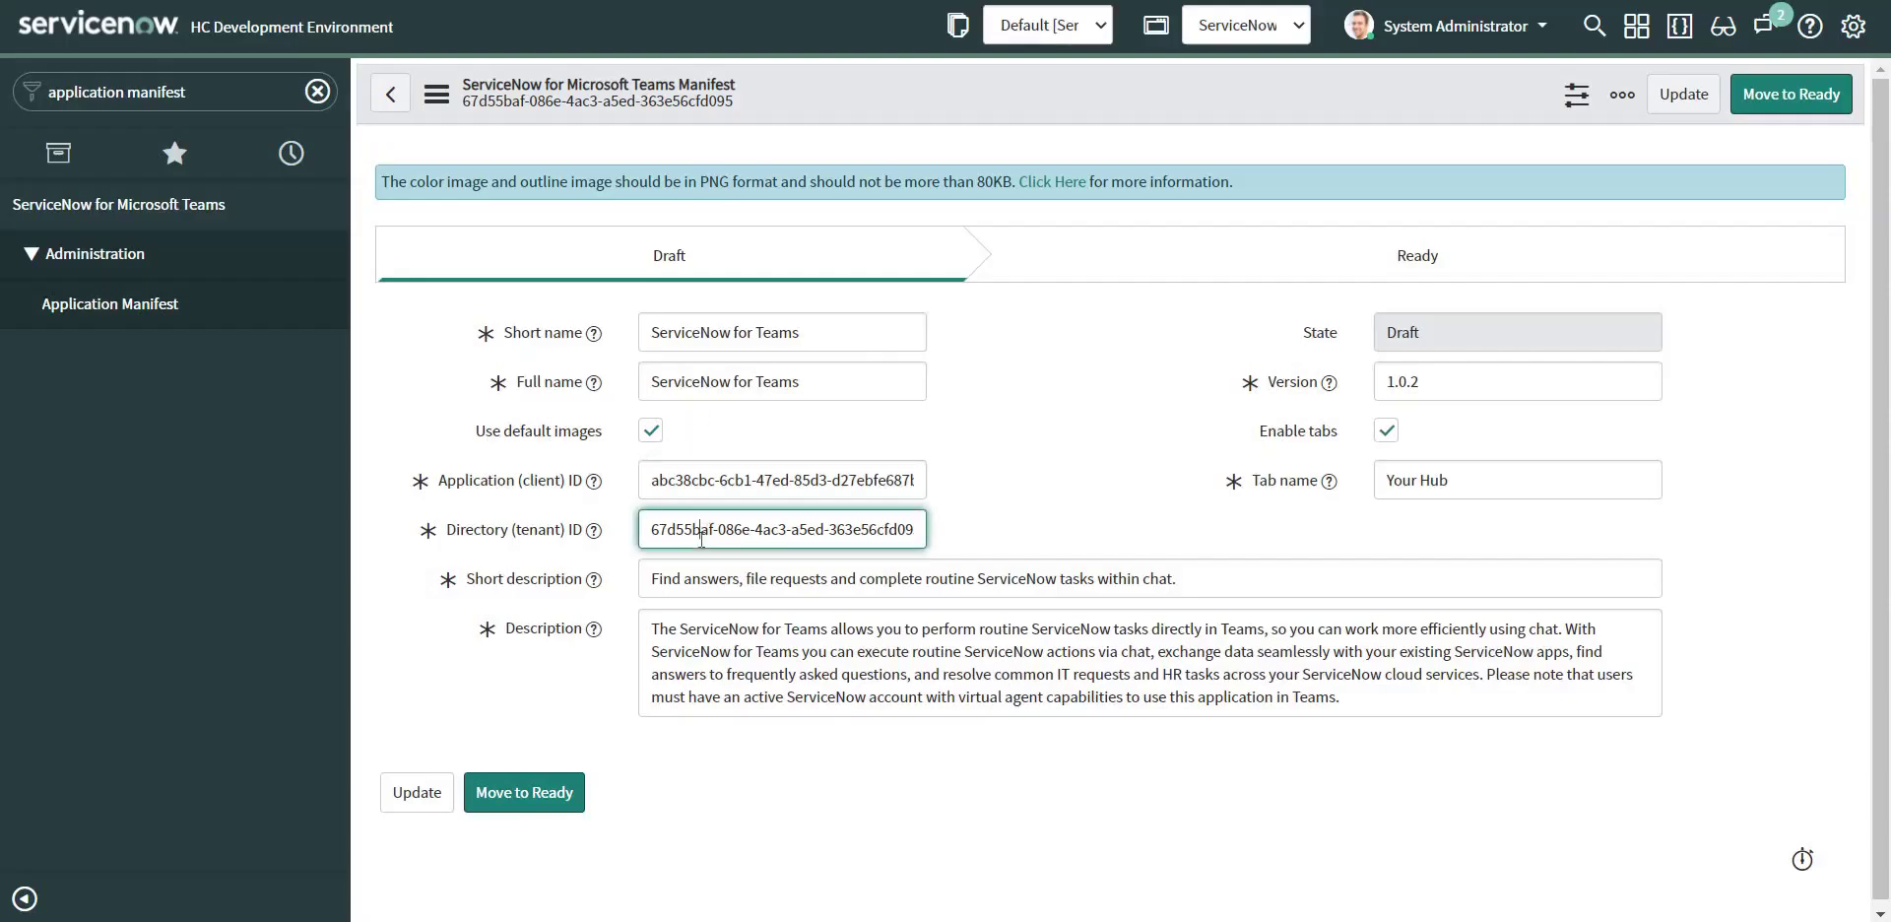
{"action": "key", "text": "ctrl+a"}
{"action": "key", "text": "ctrl+v"}
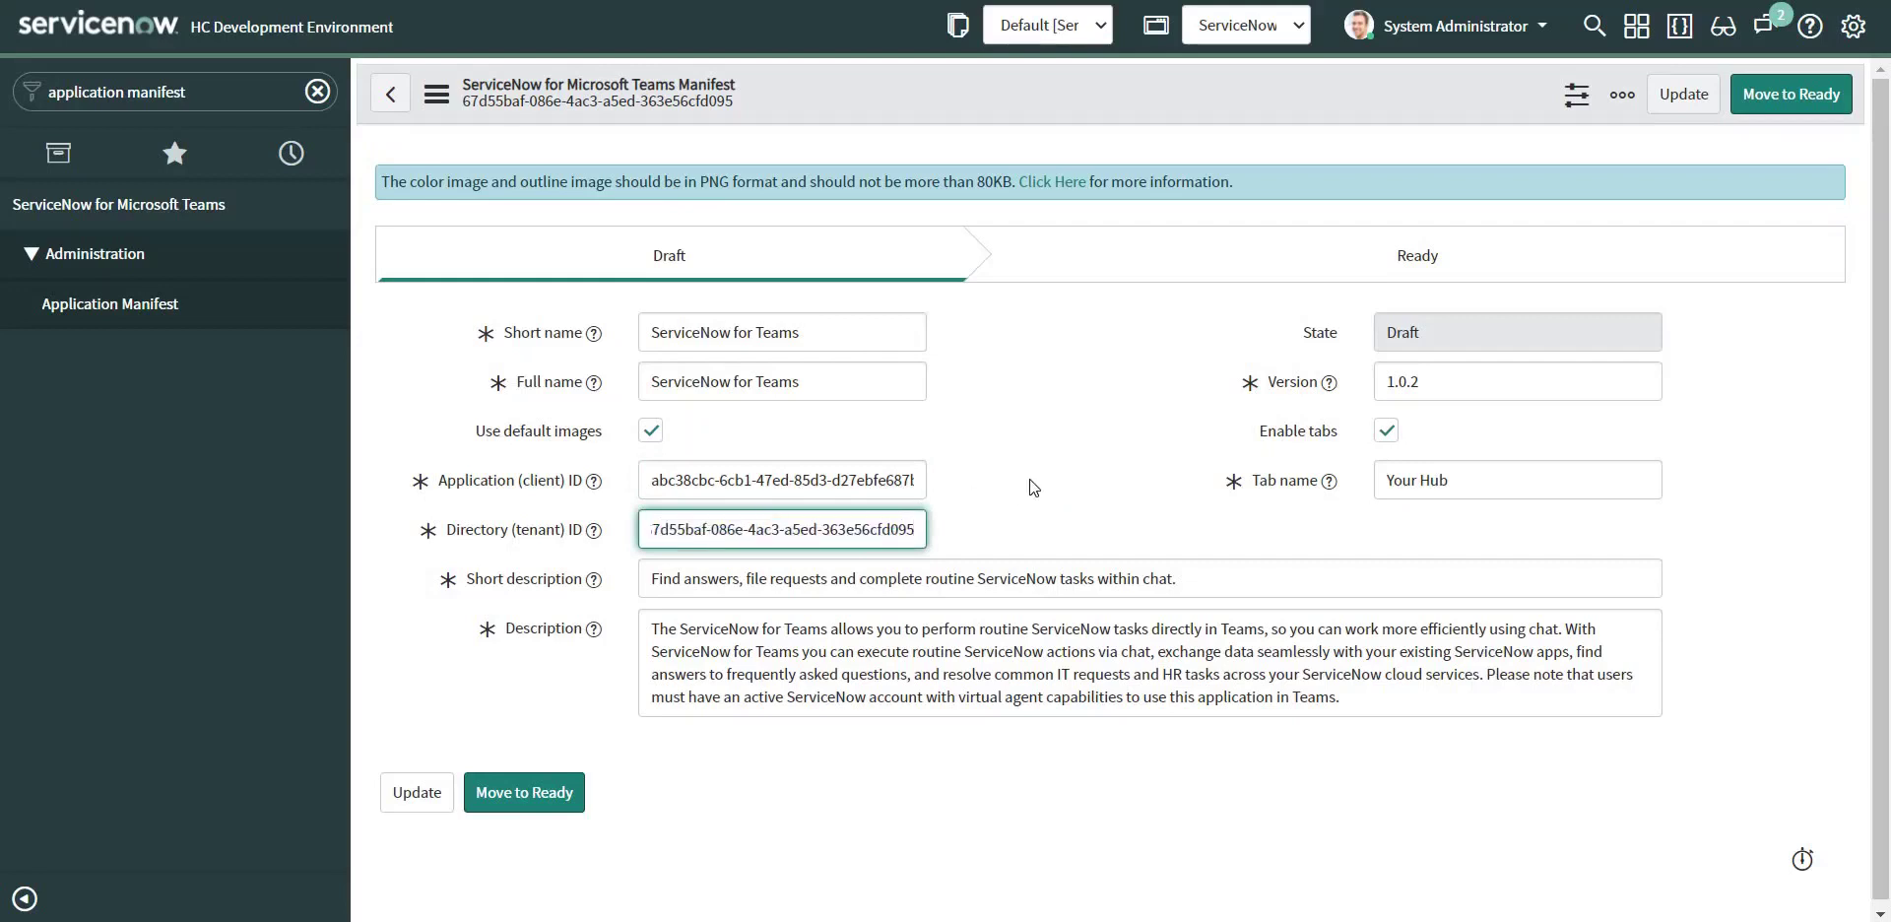
{"action": "left_click", "coordinate": [1036, 474]}
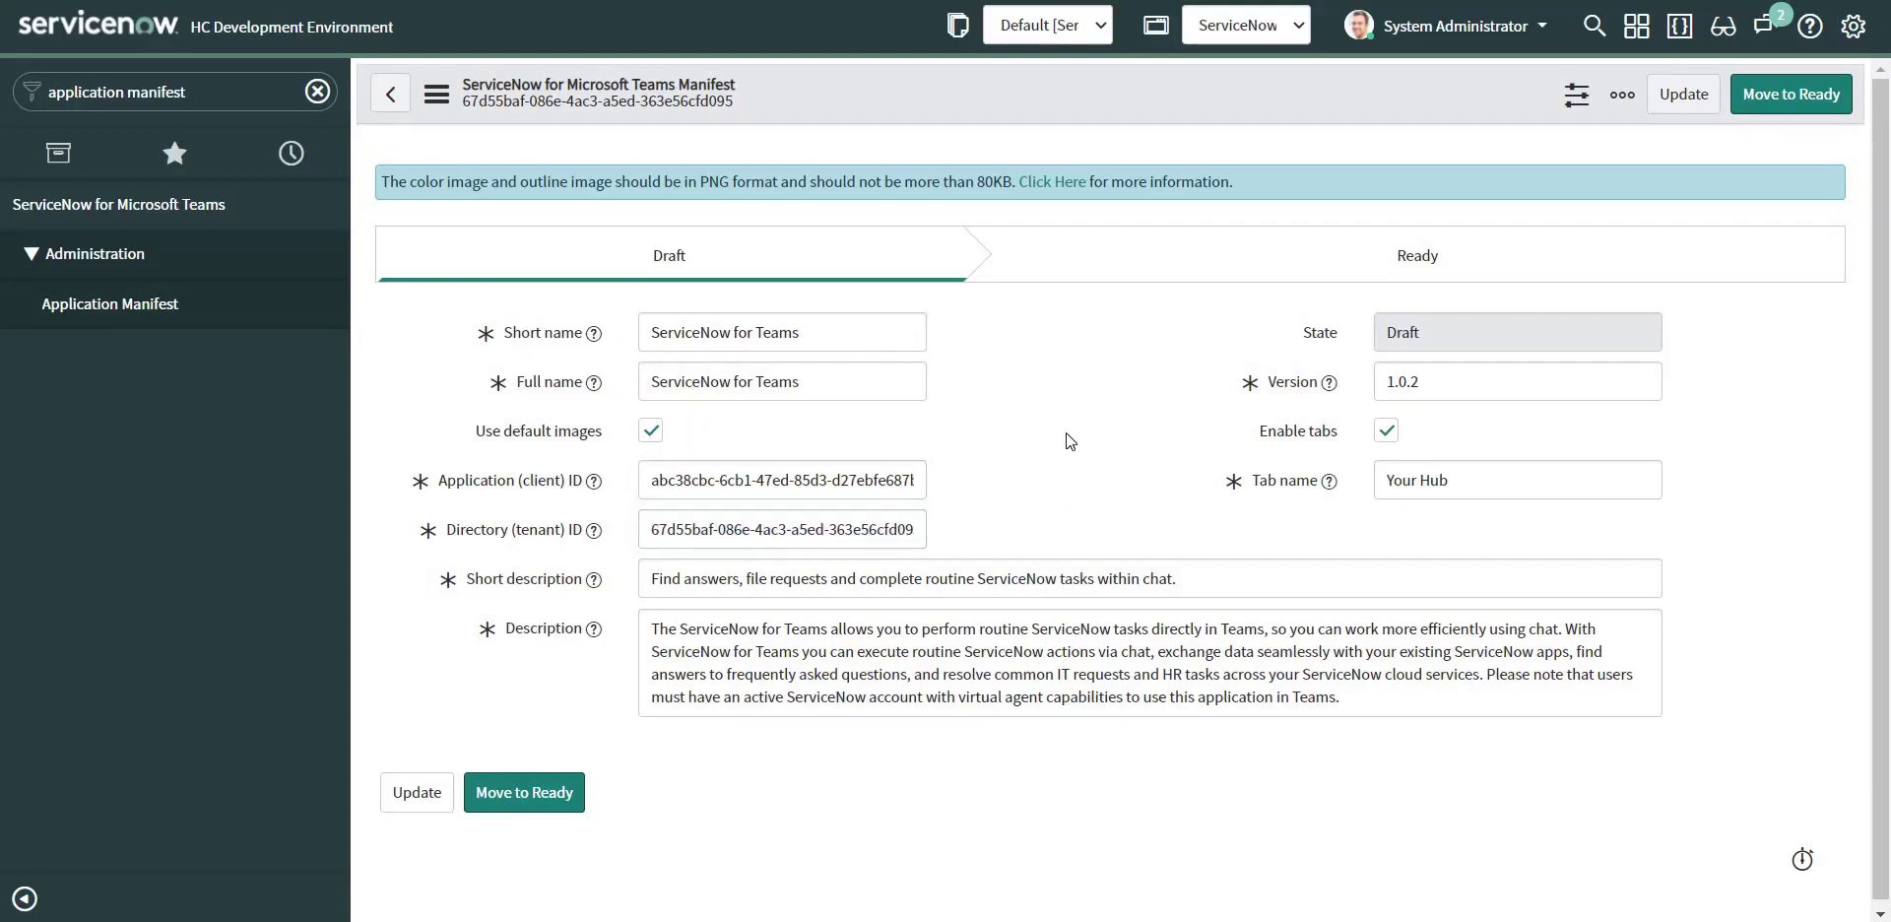
{"action": "left_click", "coordinate": [1455, 477]}
{"action": "left_click_drag", "start_coordinate": [1455, 477], "coordinate": [1371, 480]}
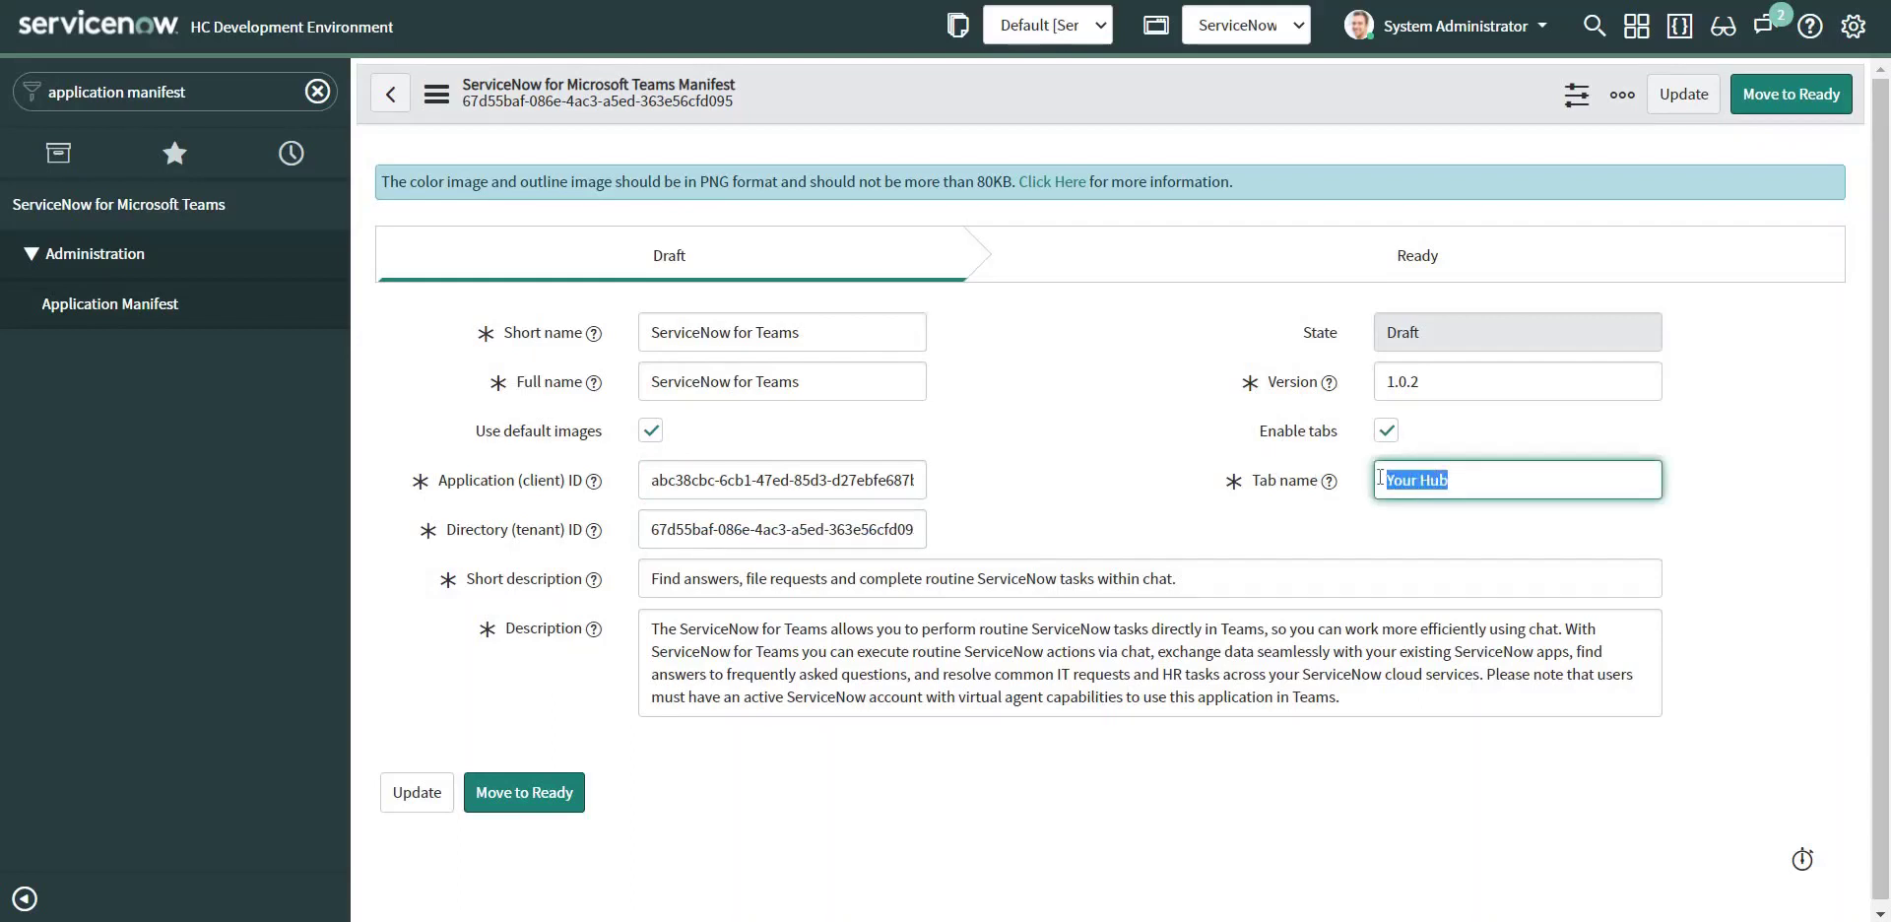
{"action": "left_click", "coordinate": [1020, 396]}
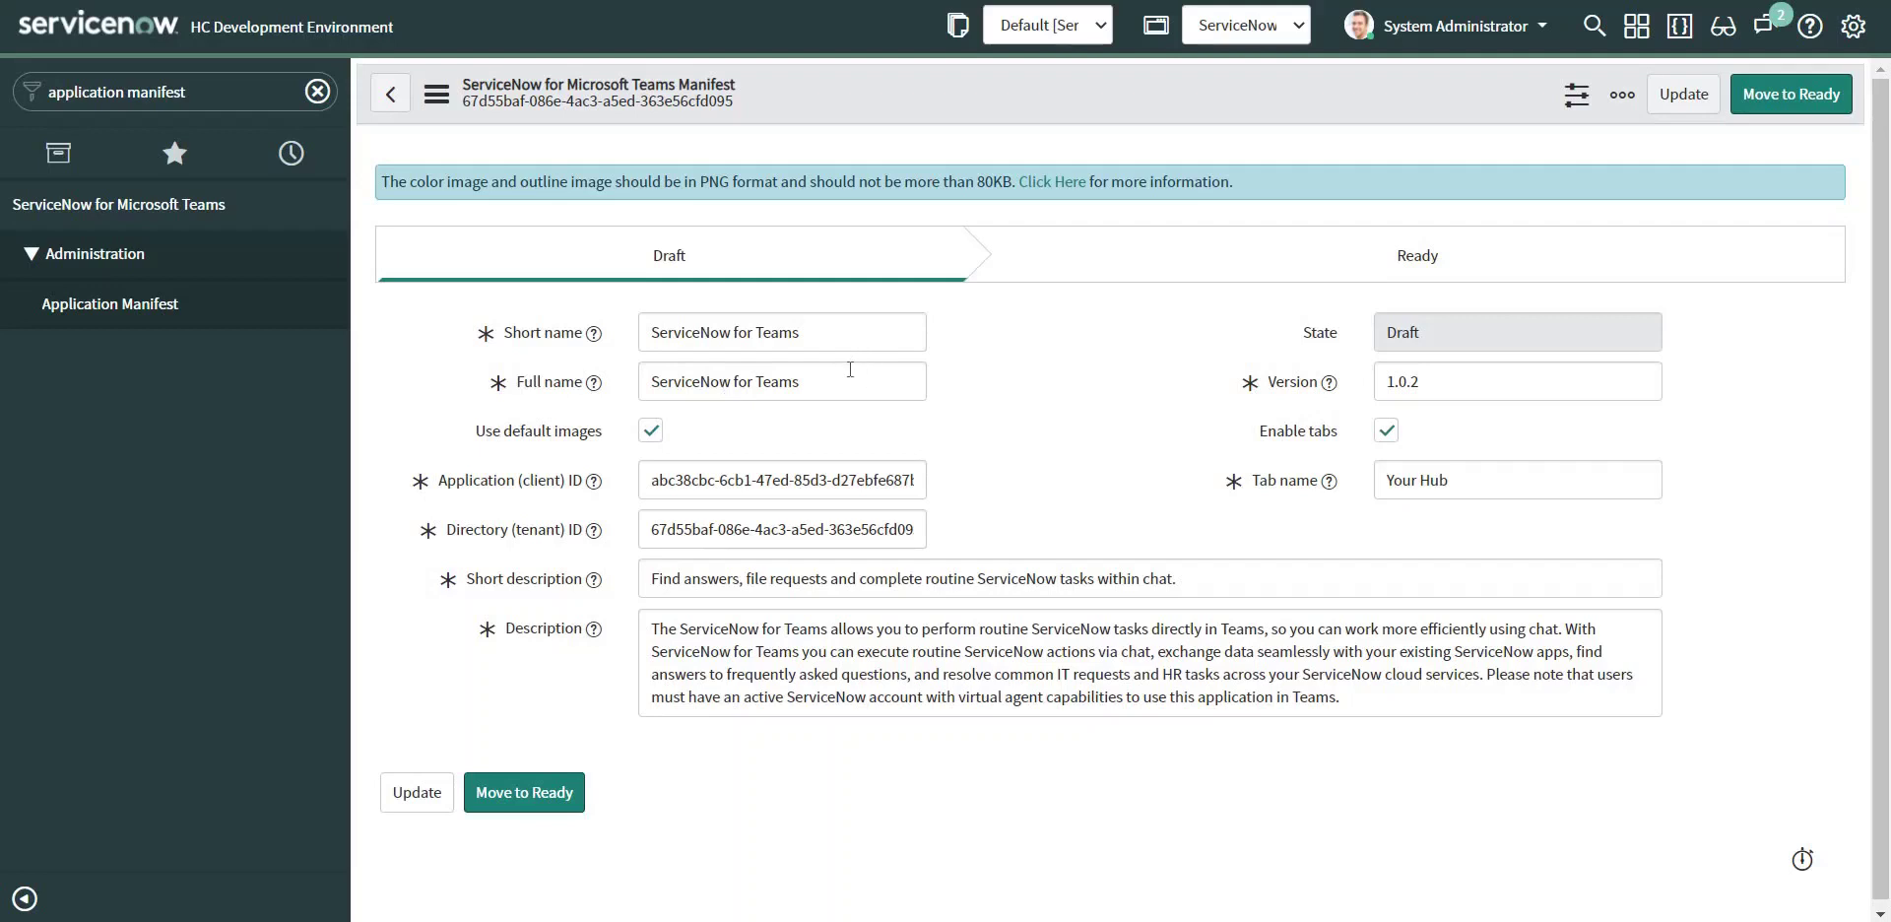
{"action": "left_click", "coordinate": [649, 429]}
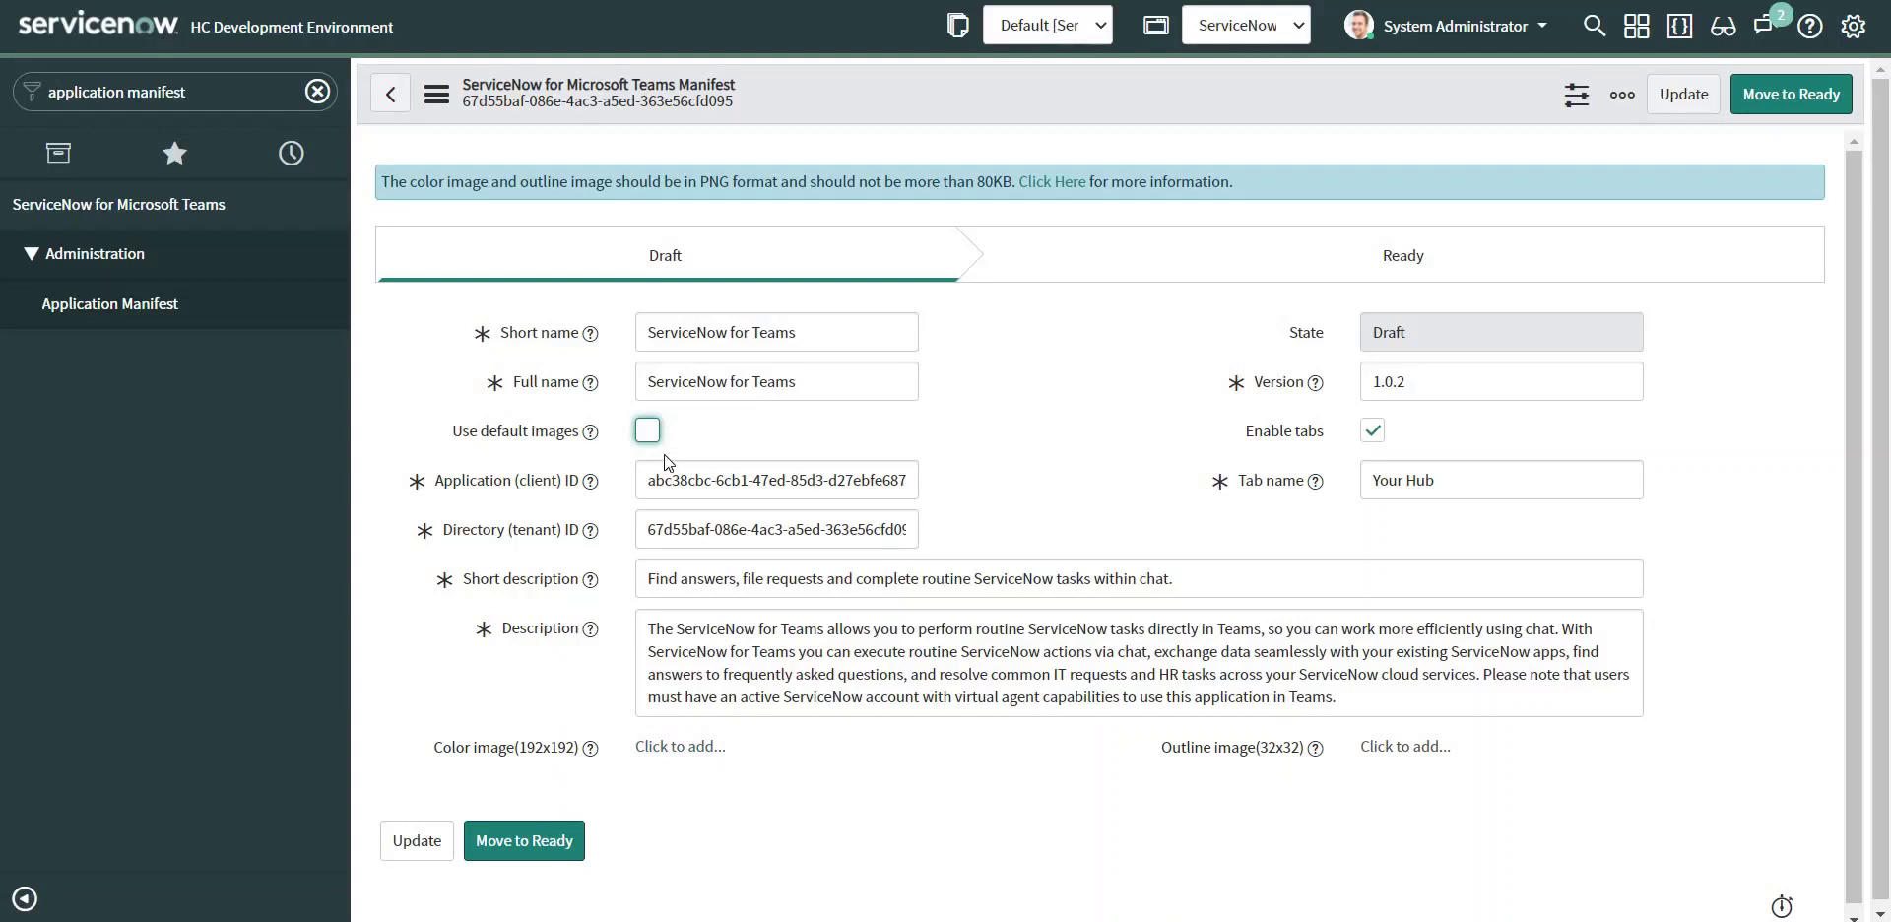
{"action": "left_click", "coordinate": [648, 431]}
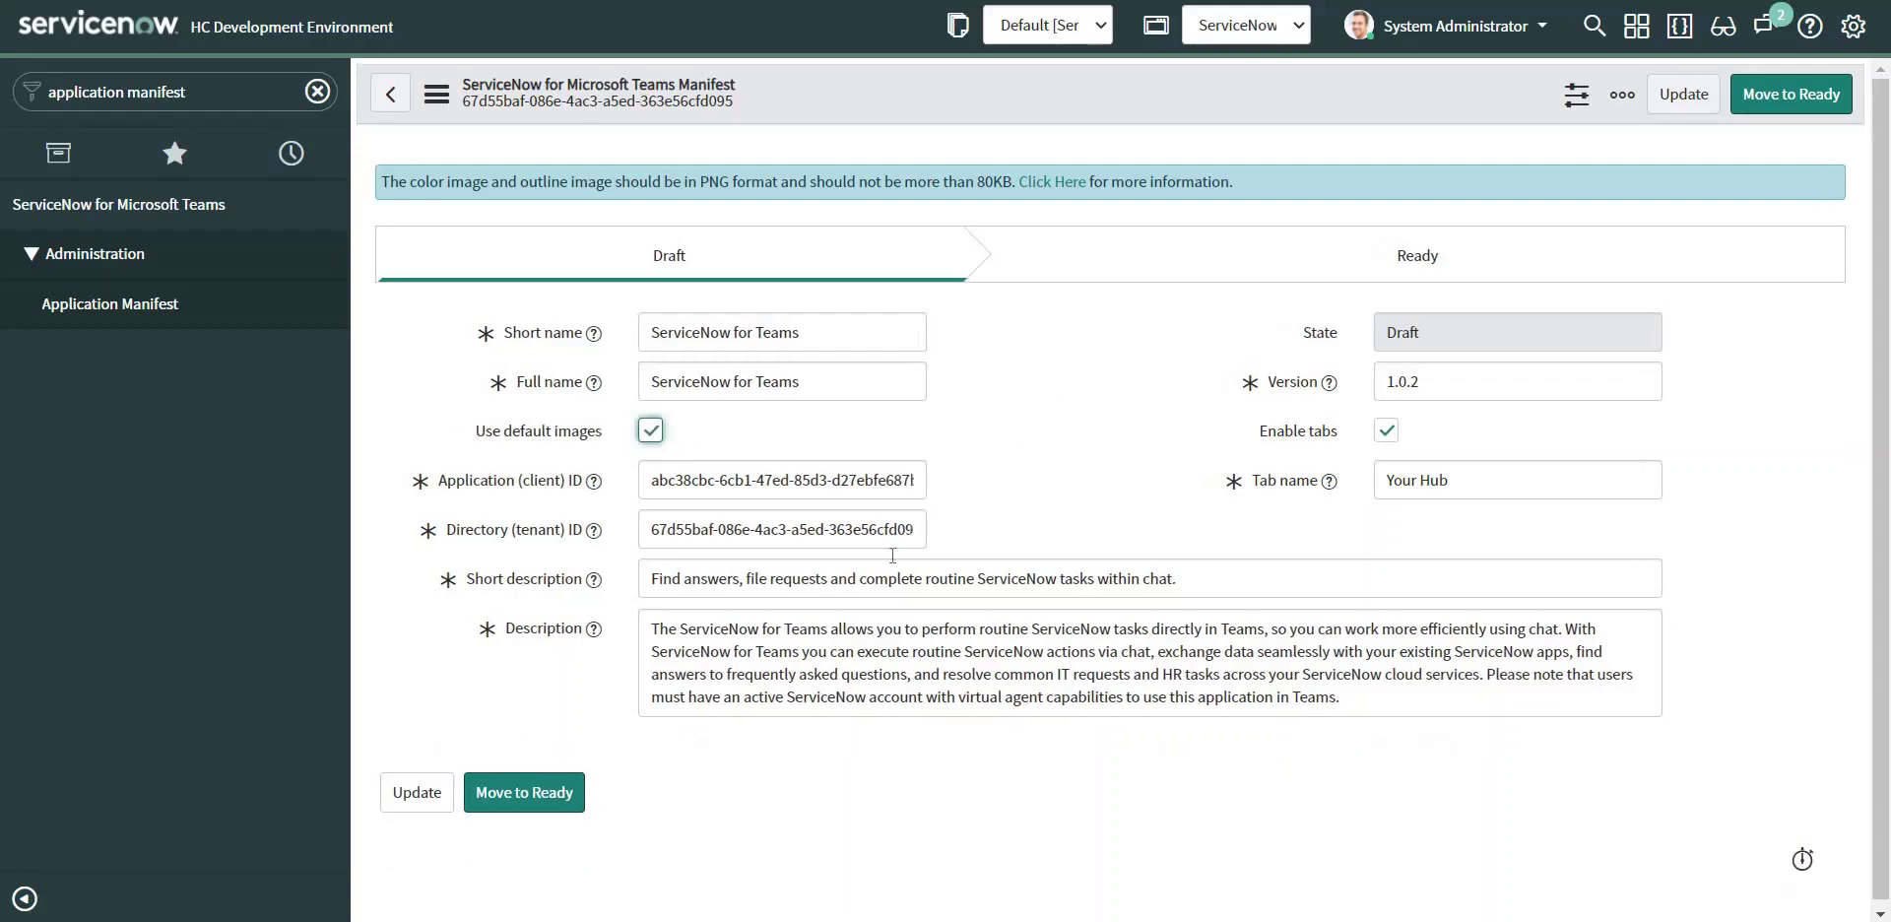
- Move the Teams manifest to Ready and download its manifest zip package
{"action": "left_click", "coordinate": [537, 794]}
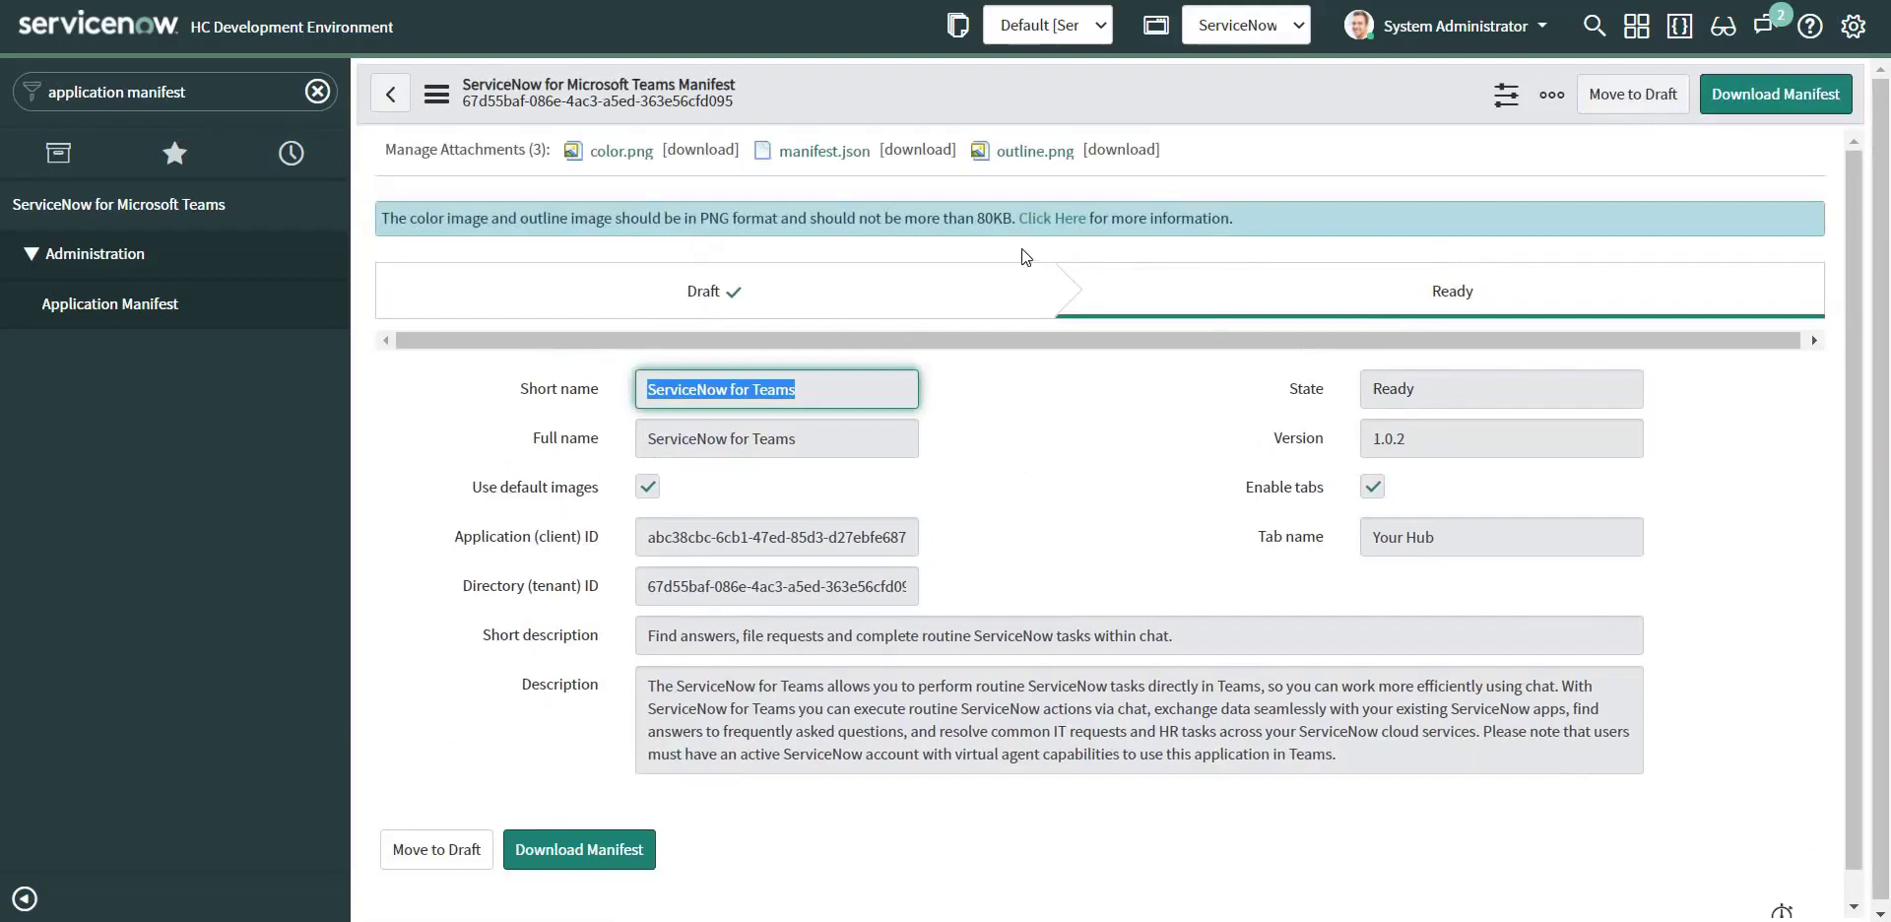
{"action": "left_click", "coordinate": [1806, 111]}
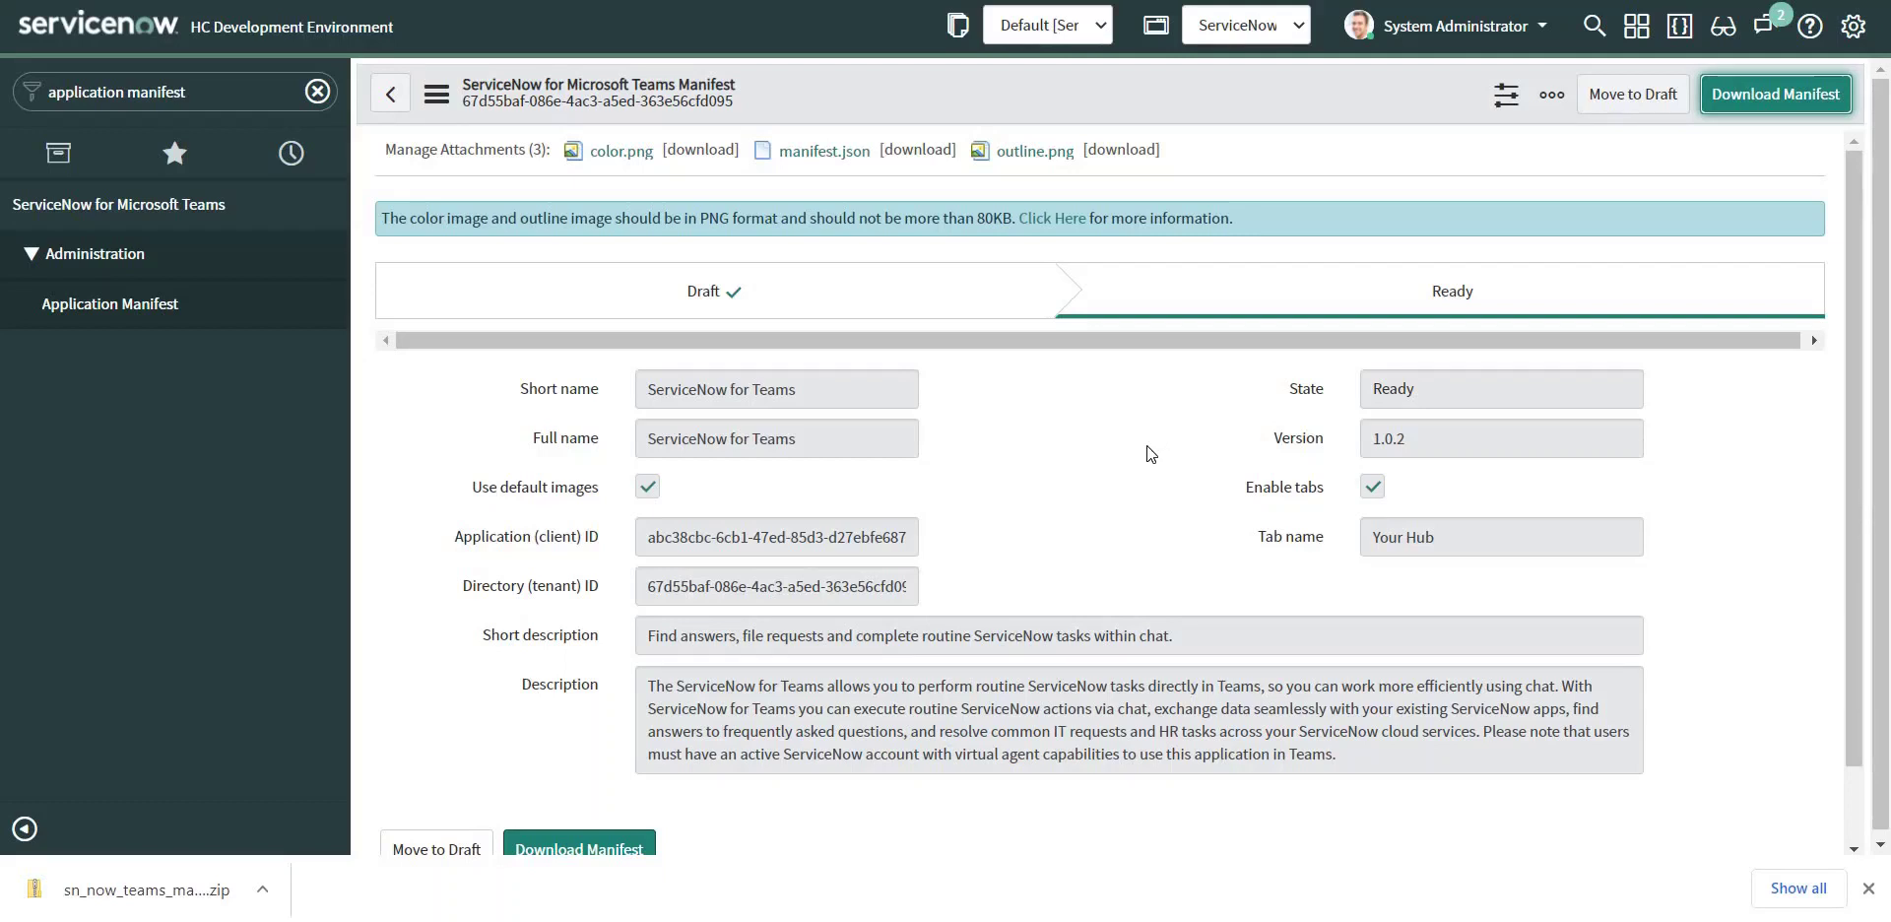
{"action": "left_click", "coordinate": [117, 91]}
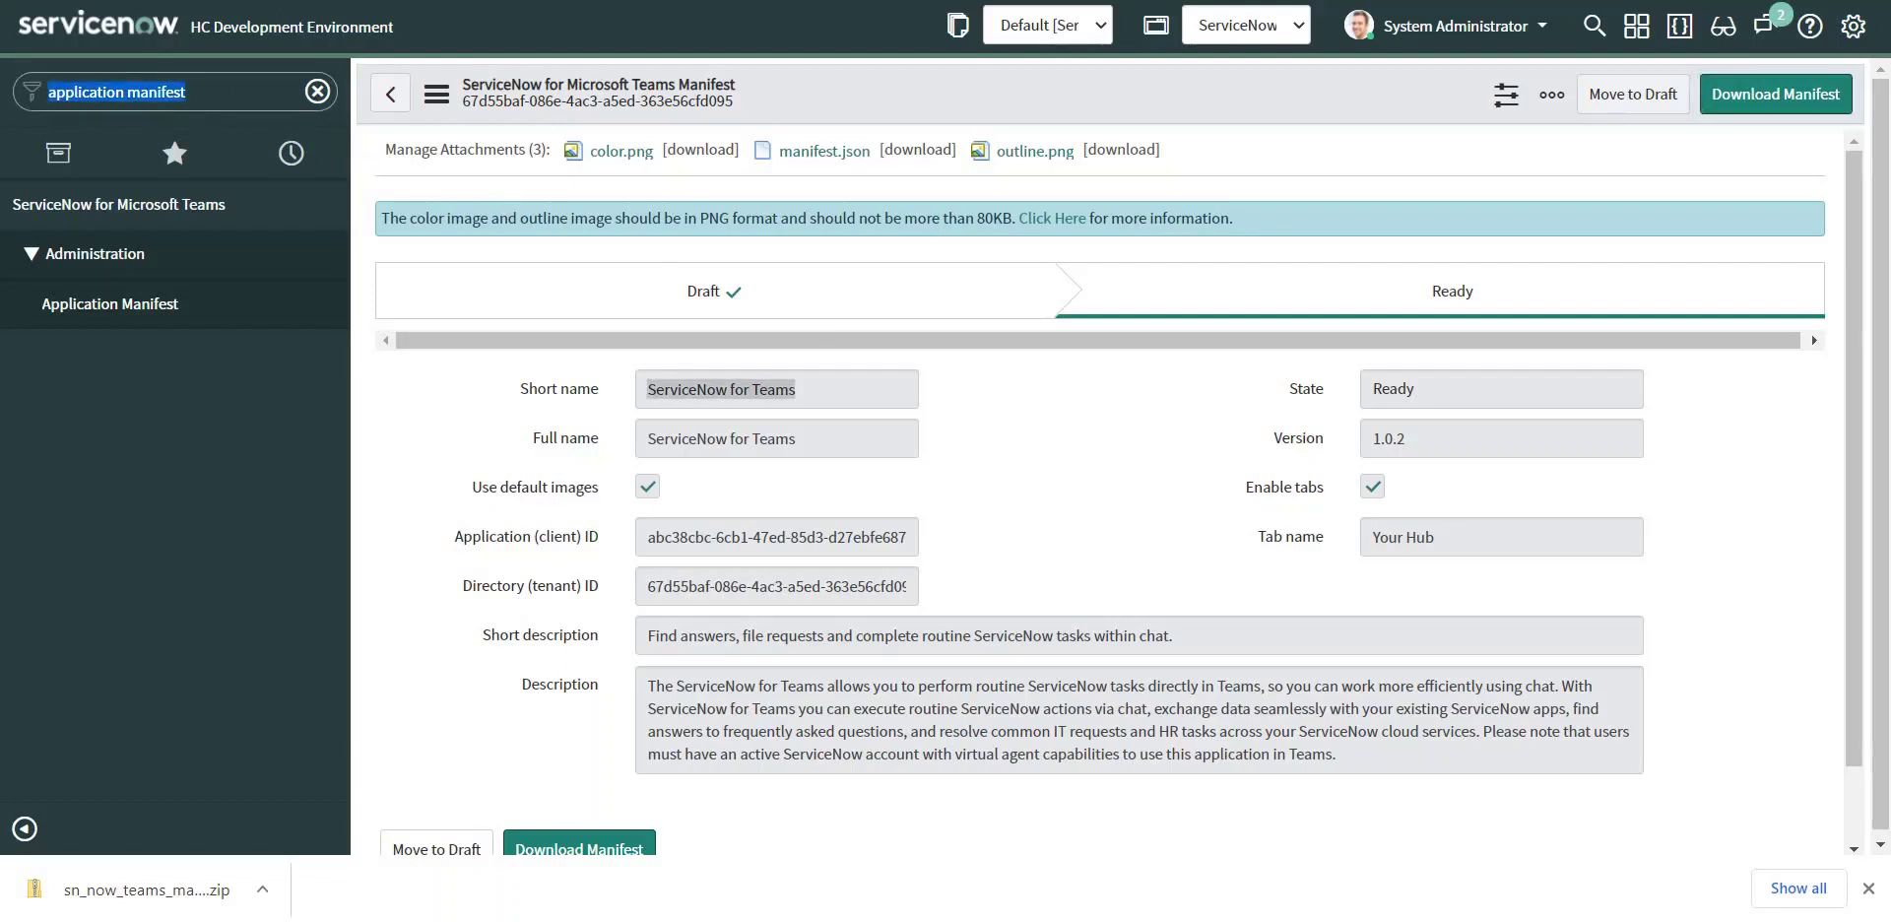
- Search the navigator for 'application registr' and open System OAuth > Application Registry
{"action": "type", "text": "applica"}
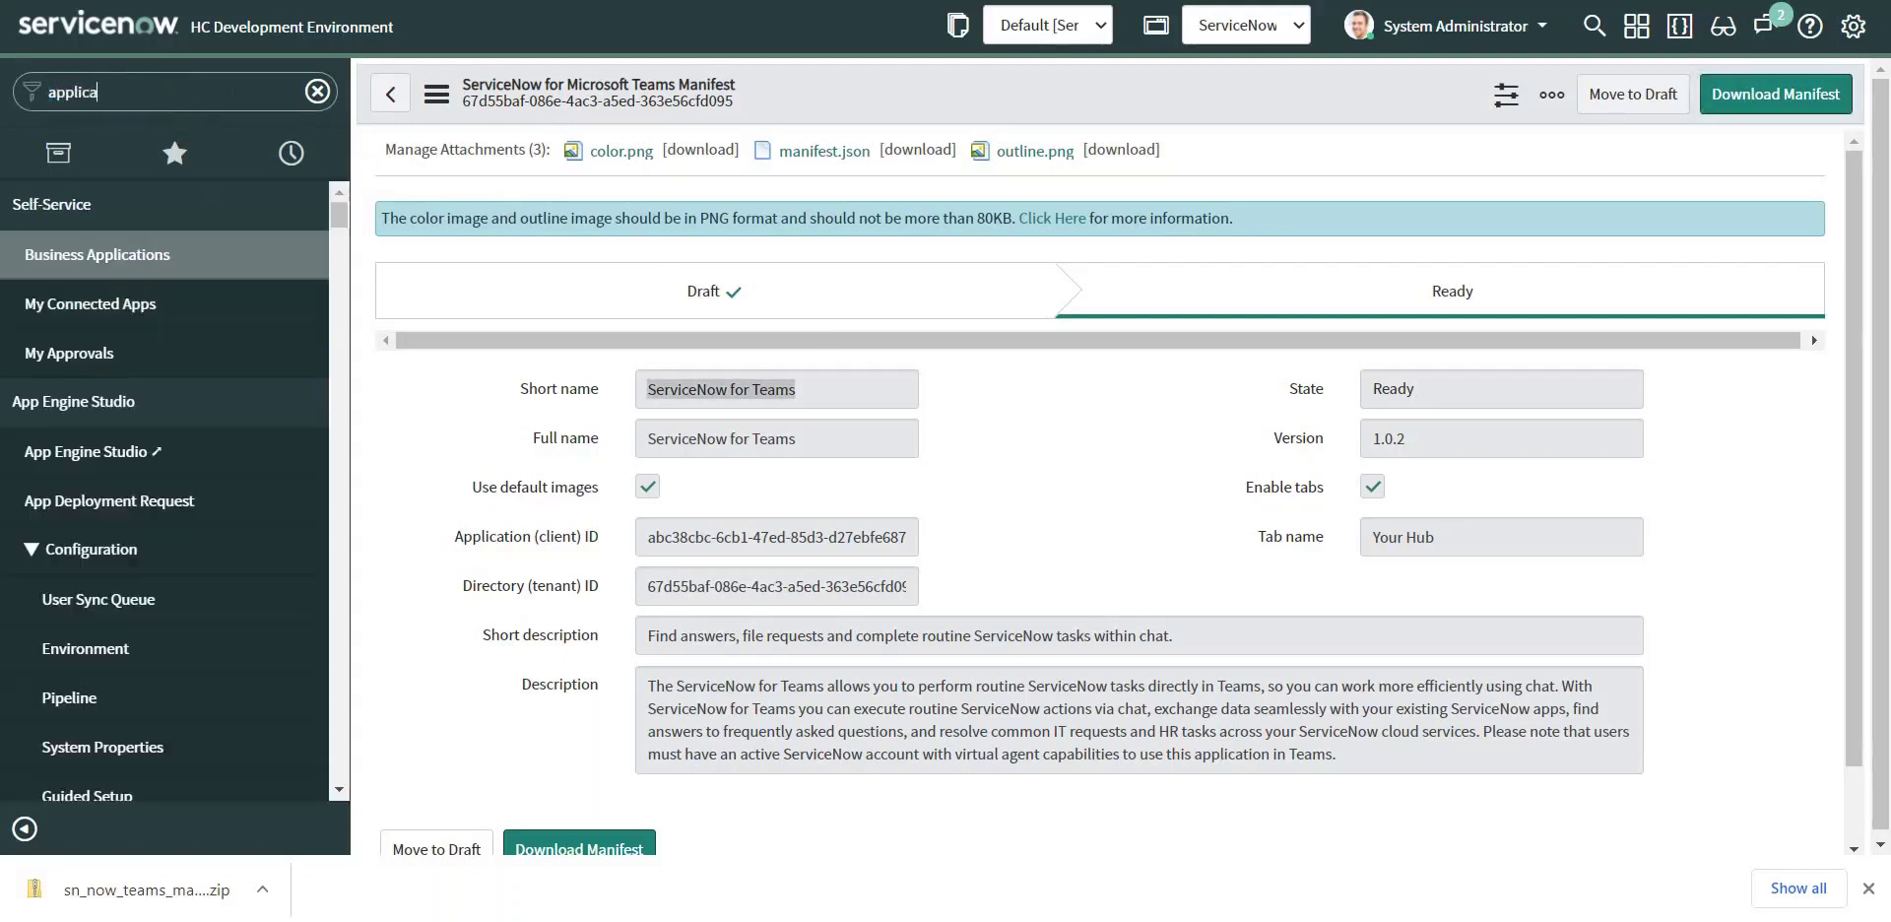
{"action": "type", "text": "tion"}
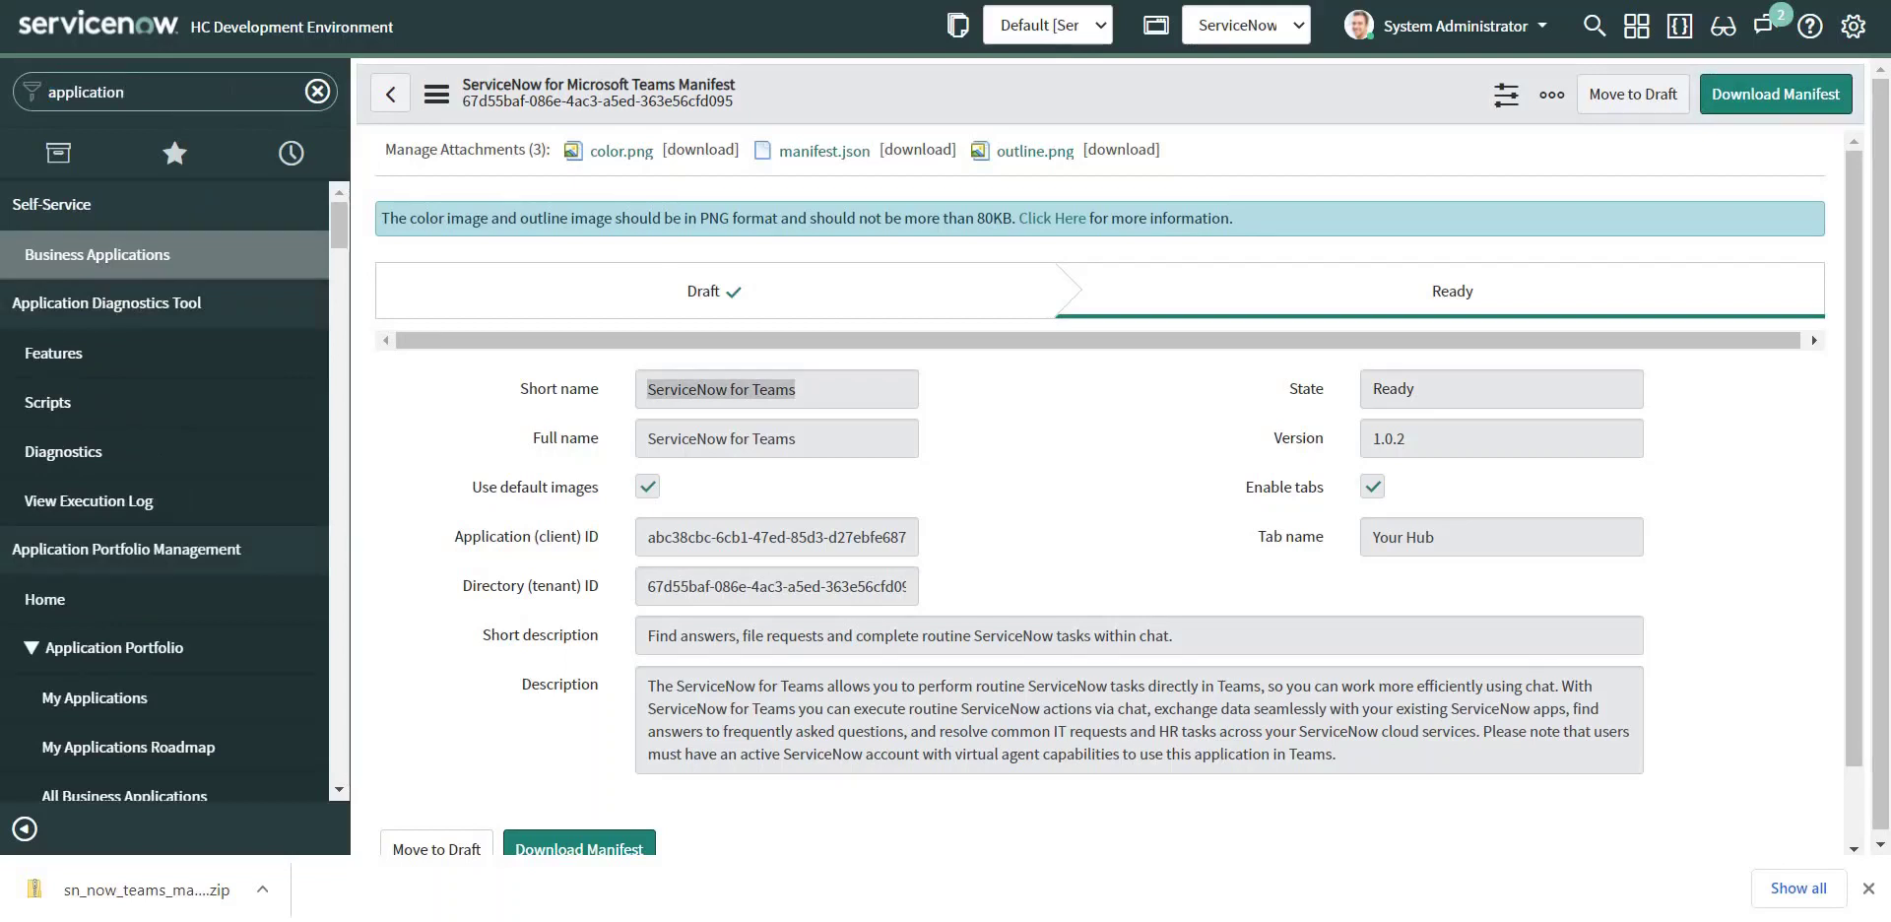
{"action": "type", "text": " r"}
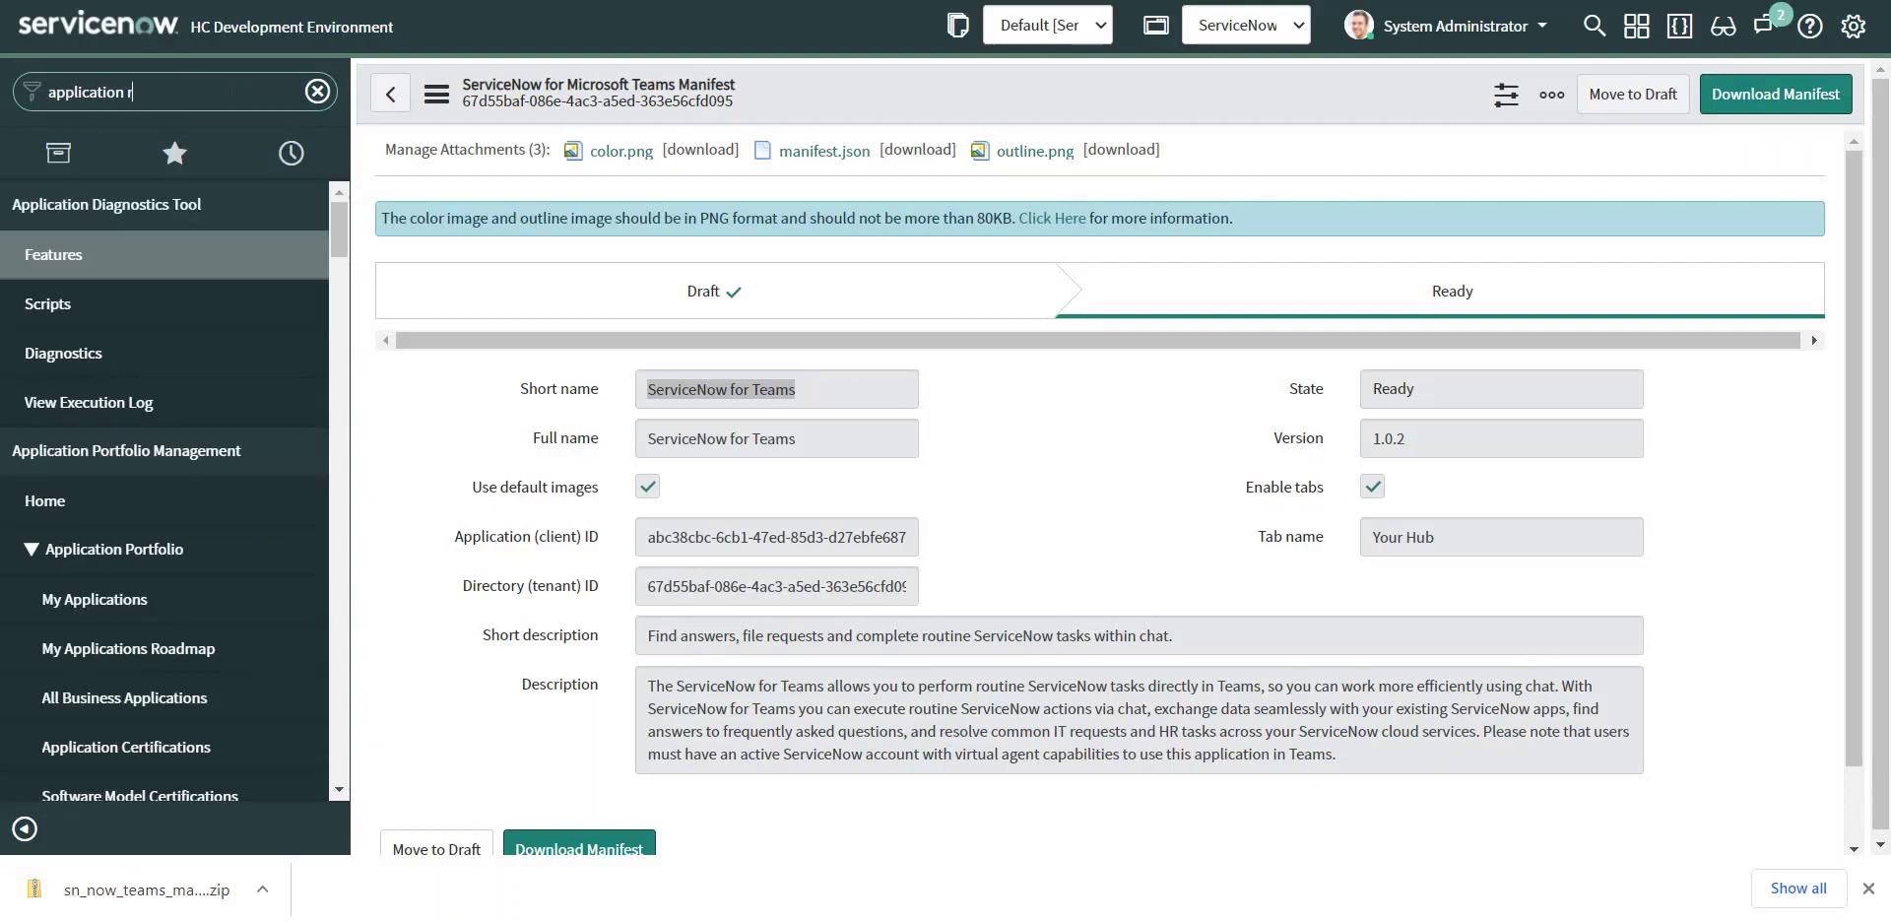
{"action": "type", "text": "egistr"}
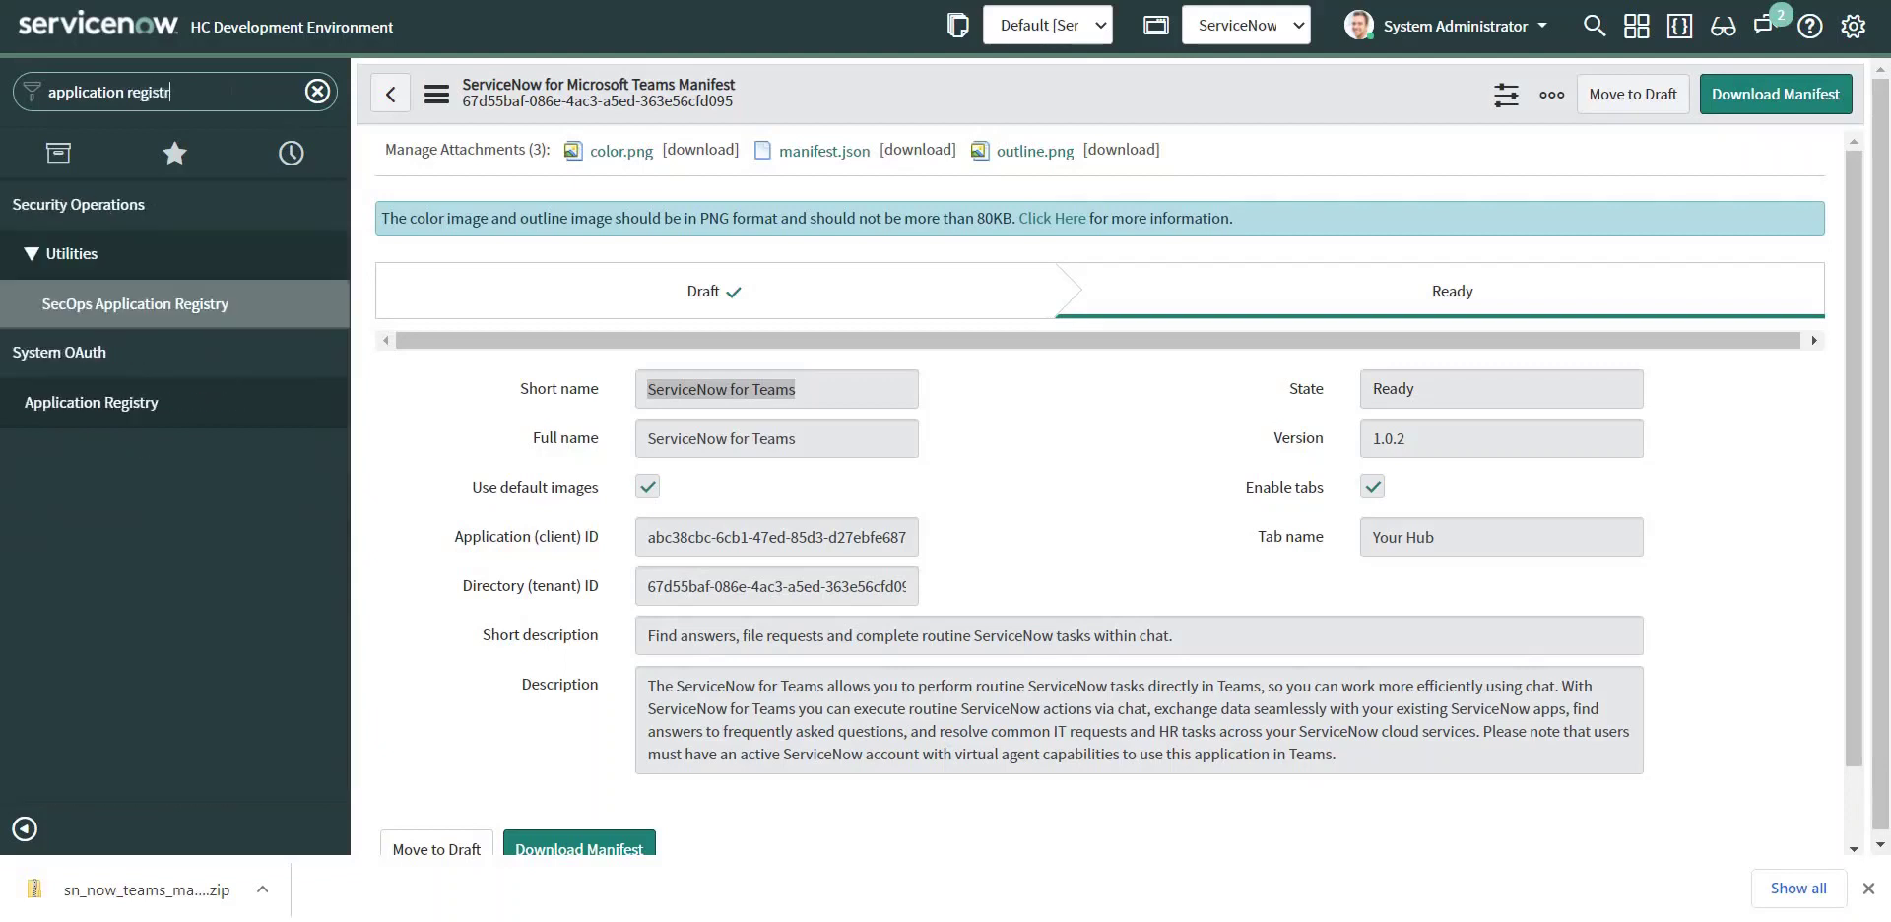
{"action": "left_click", "coordinate": [122, 402]}
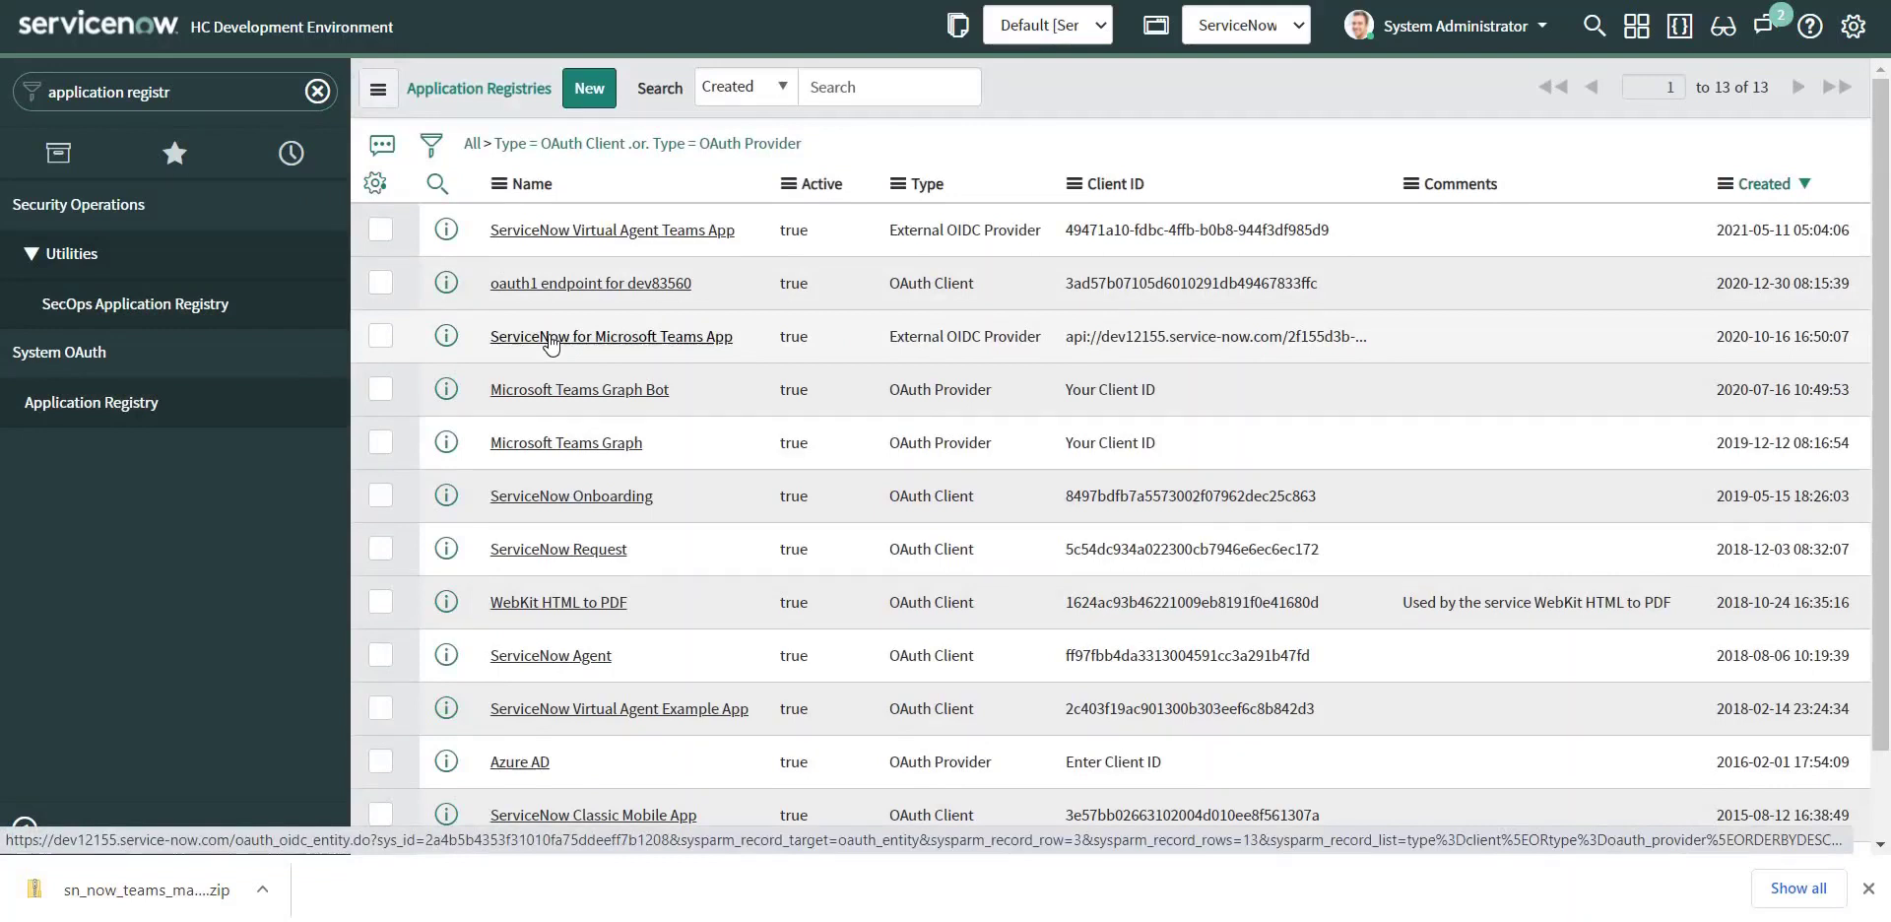
- In the Teams App registry entry, end Client ID with abc38cbc-6cb1-47ed-85d3-d27ebfe687bf
{"action": "left_click", "coordinate": [604, 341]}
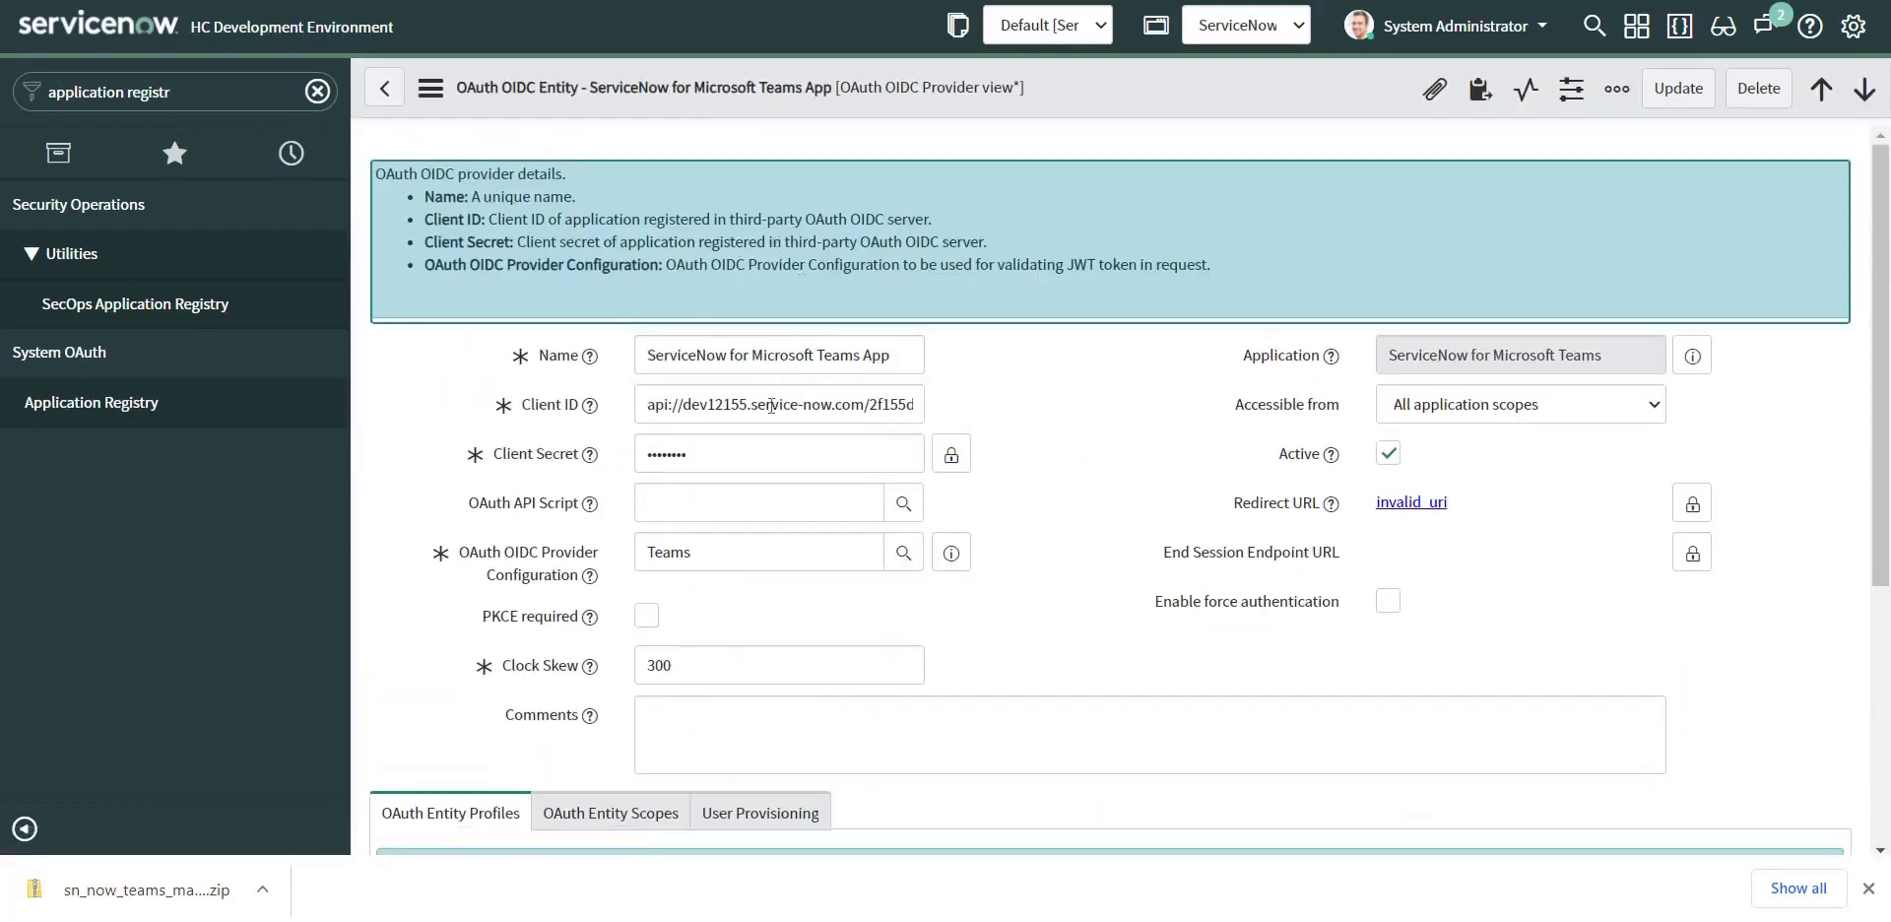
{"action": "left_click", "coordinate": [771, 404]}
{"action": "key", "text": "End"}
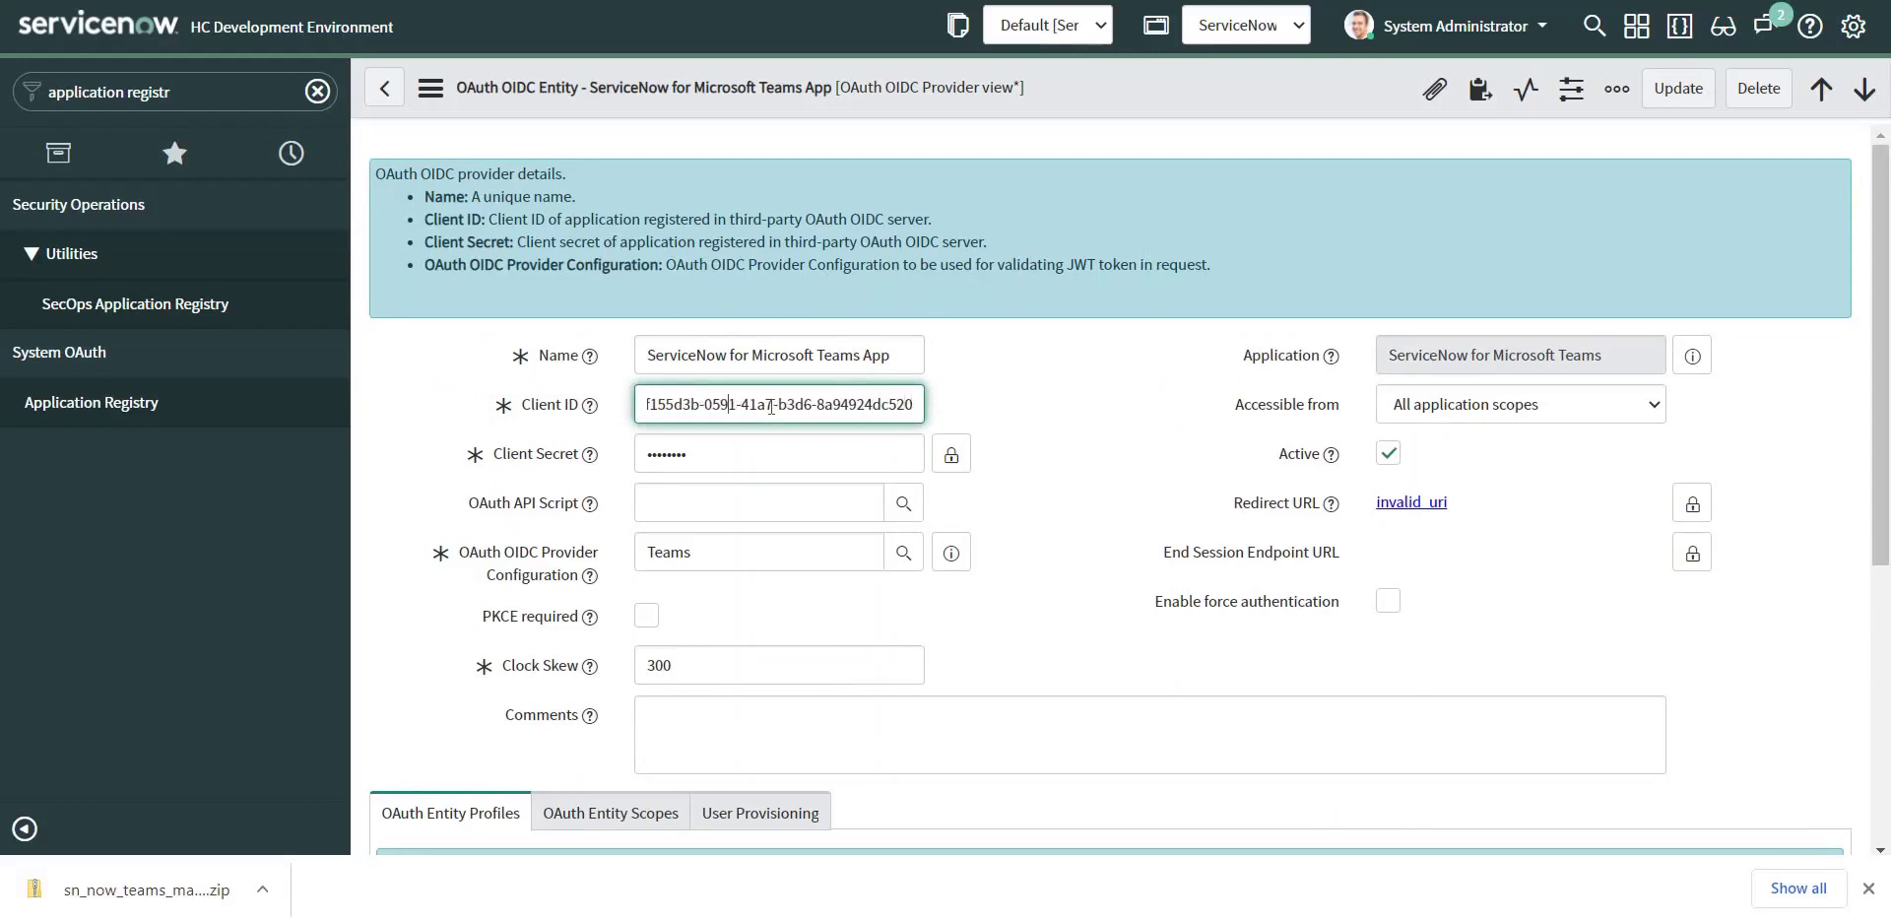
{"action": "key", "text": "Left"}
{"action": "key", "text": "Left"}
{"action": "key", "text": "Left"}
{"action": "key", "text": "Left"}
{"action": "key", "text": "Left"}
{"action": "key", "text": "Left"}
{"action": "key", "text": "Left"}
{"action": "key", "text": "Left"}
{"action": "key", "text": "Left"}
{"action": "key", "text": "Left"}
{"action": "key", "text": "Left"}
{"action": "key", "text": "Left"}
{"action": "key", "text": "Left"}
{"action": "key", "text": "Left"}
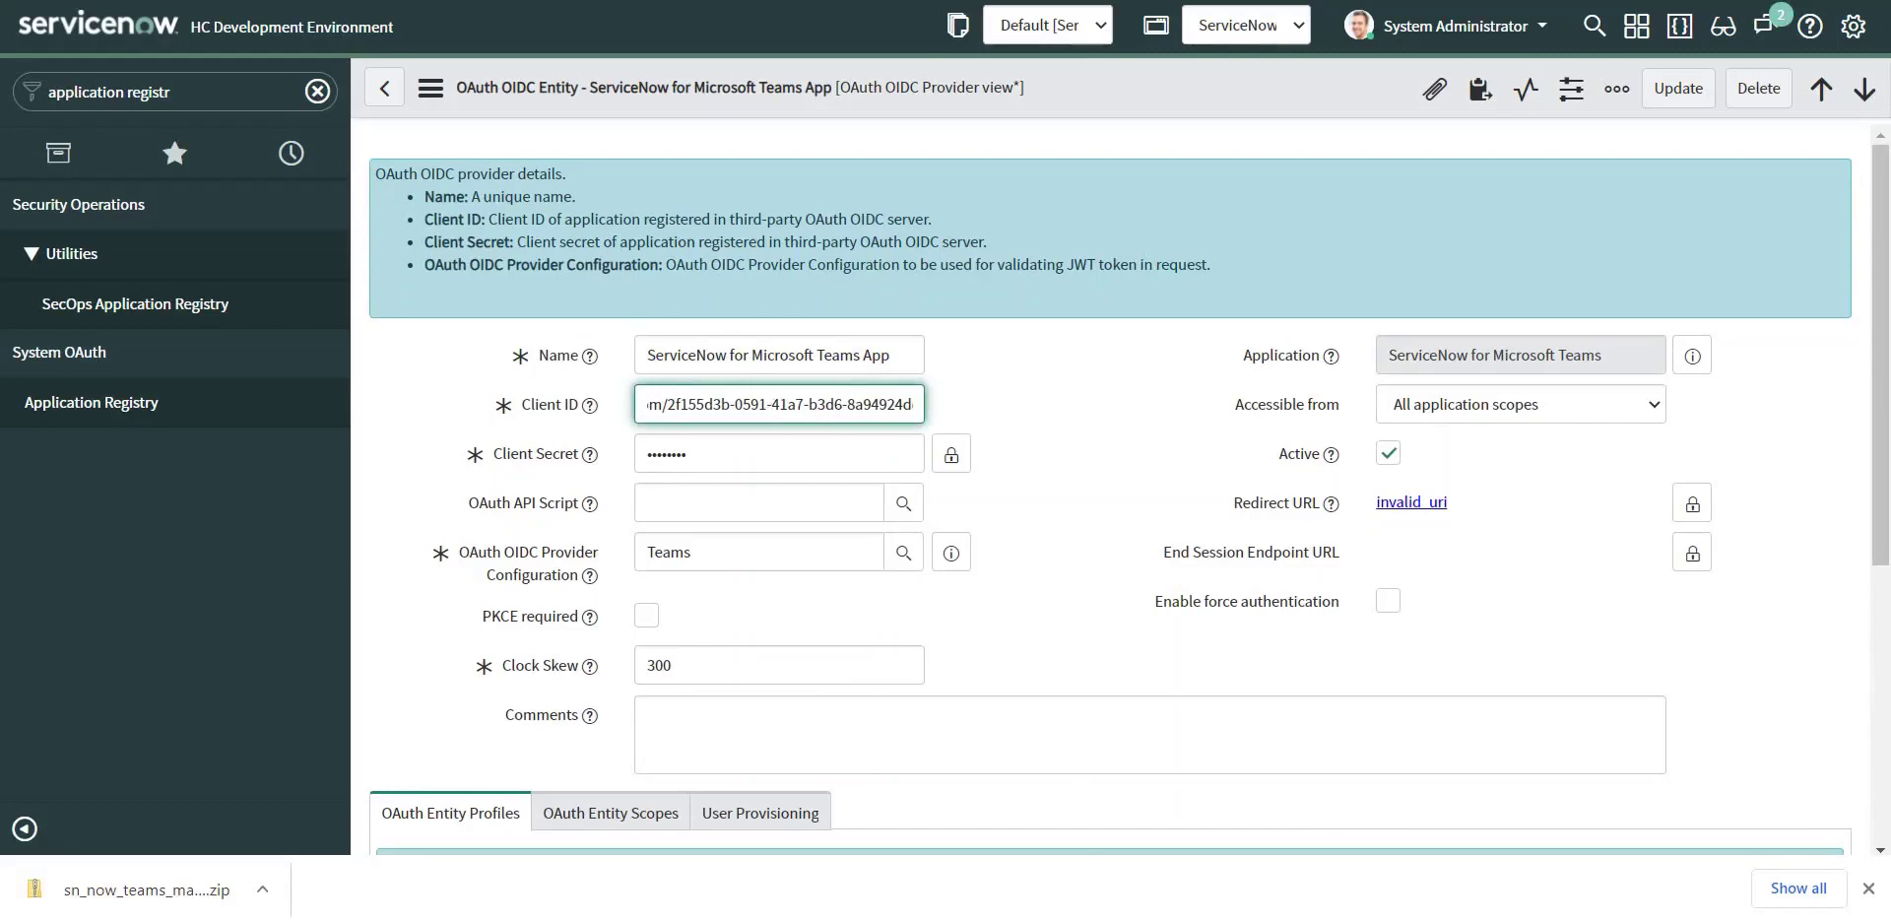
{"action": "key", "text": "alt+Tab"}
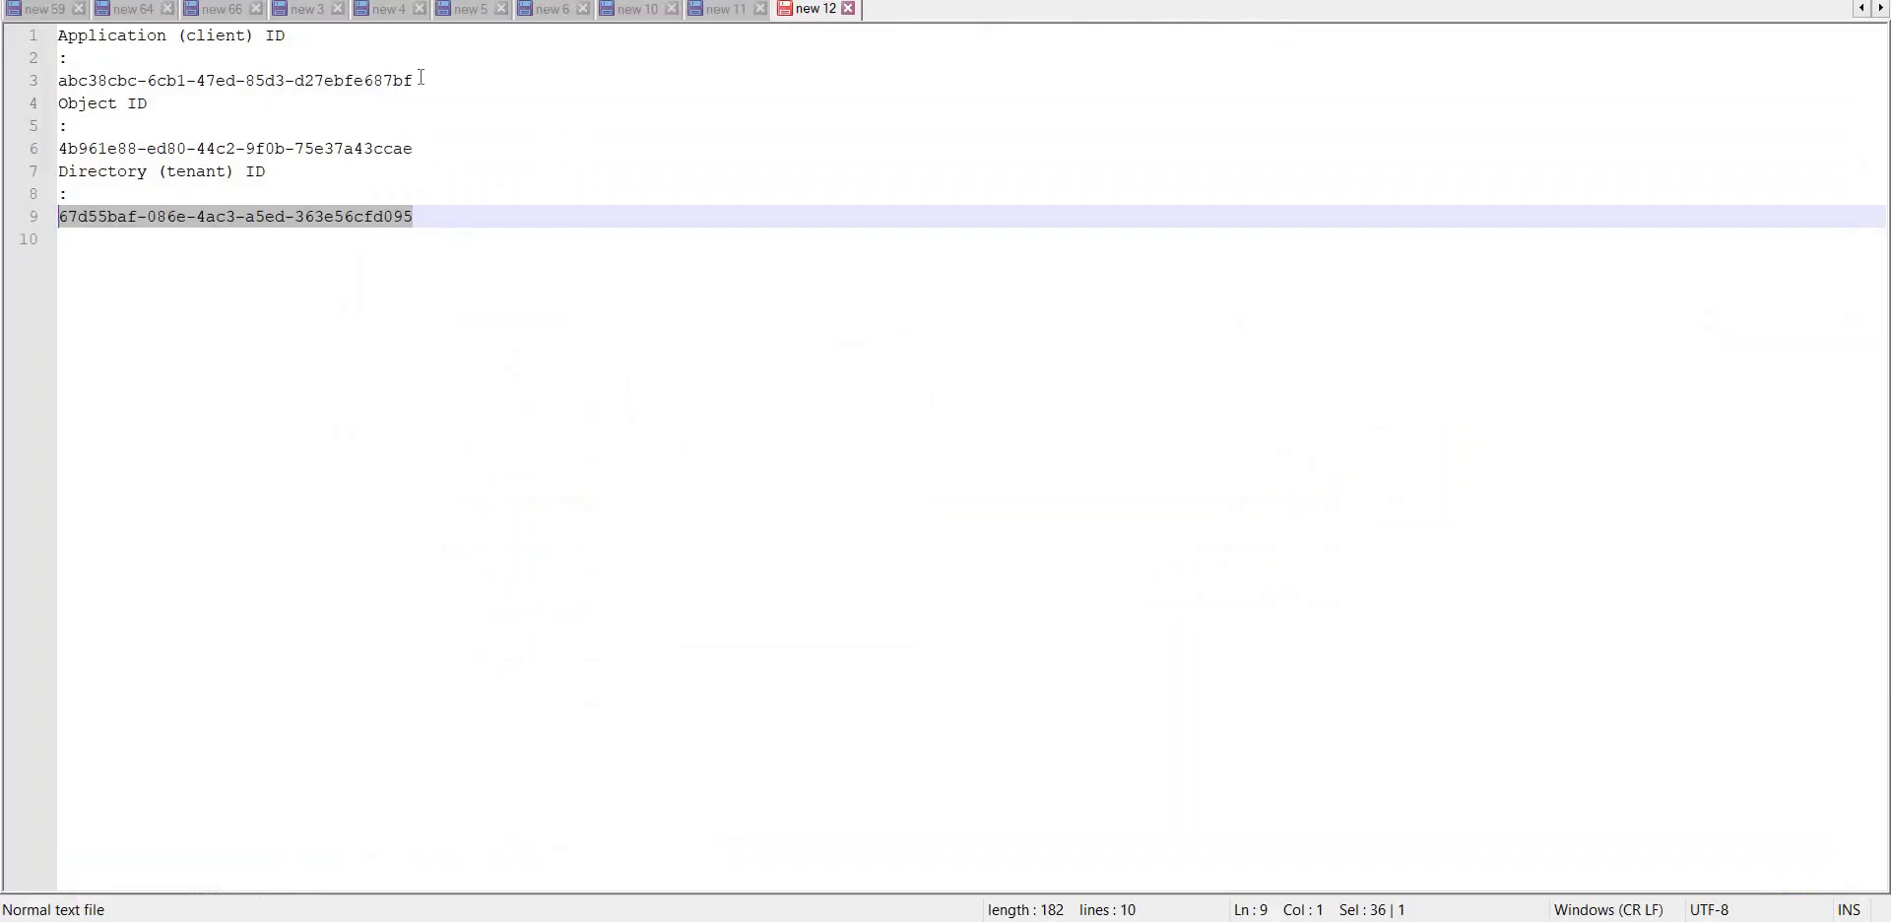
{"action": "left_click_drag", "start_coordinate": [421, 79], "coordinate": [4, 84]}
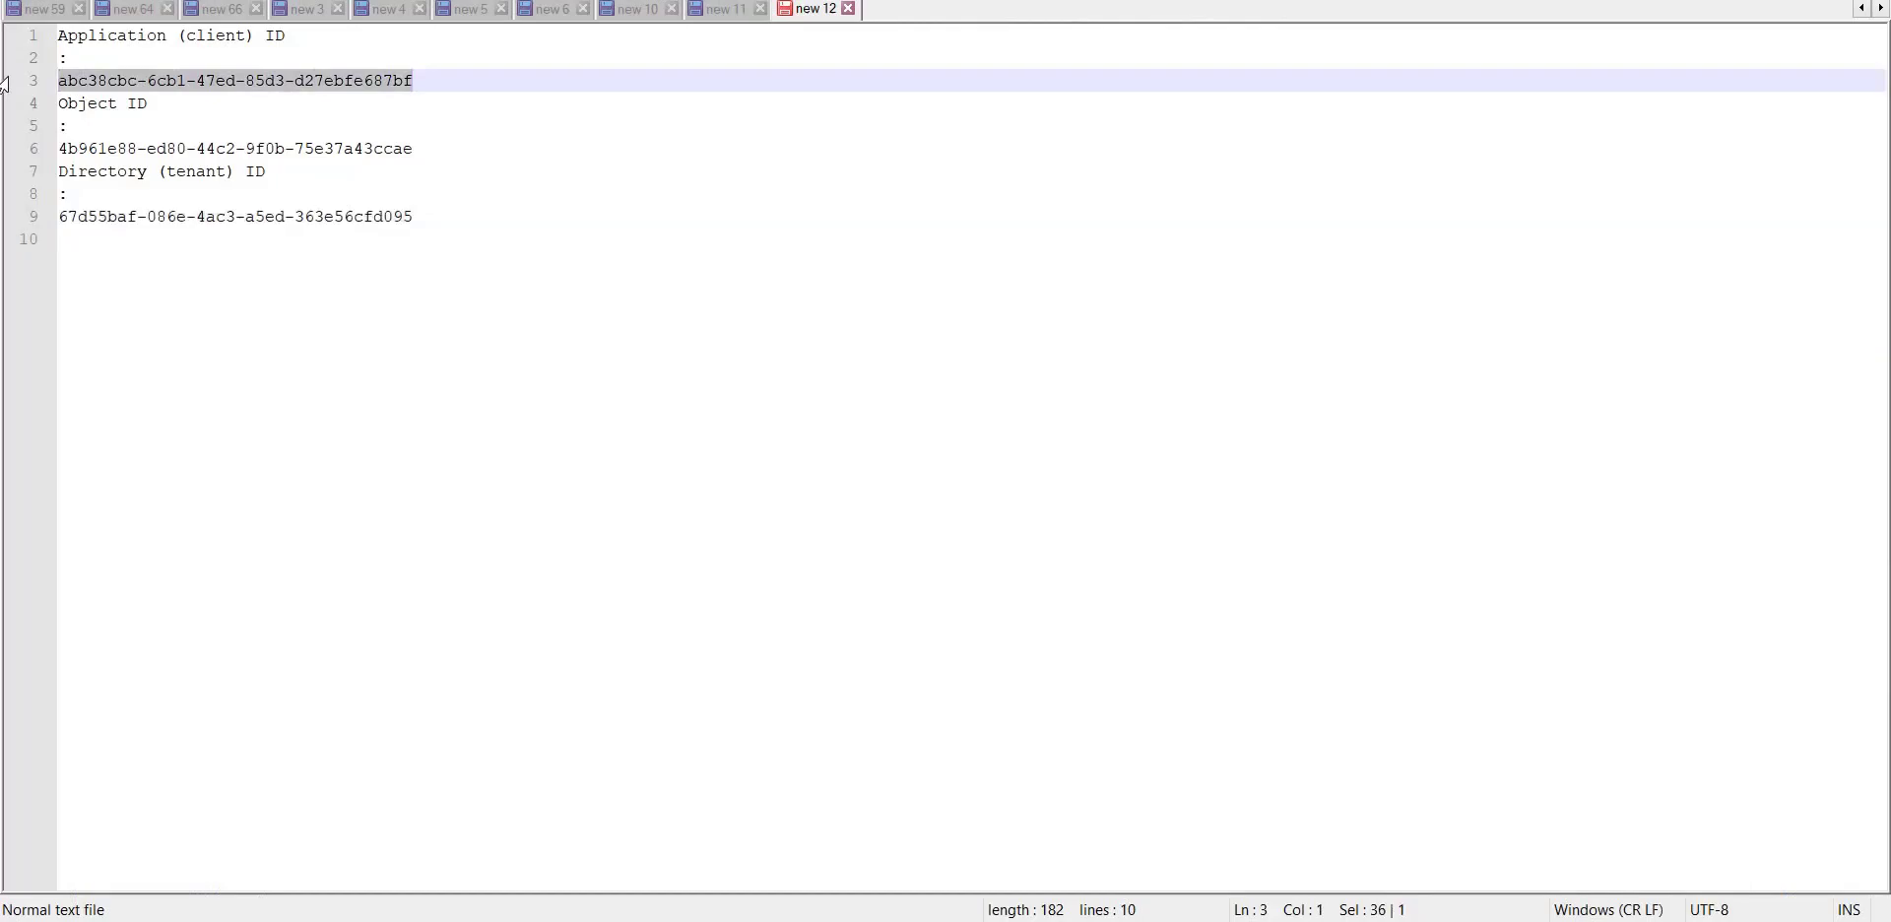
{"action": "key", "text": "alt+Tab"}
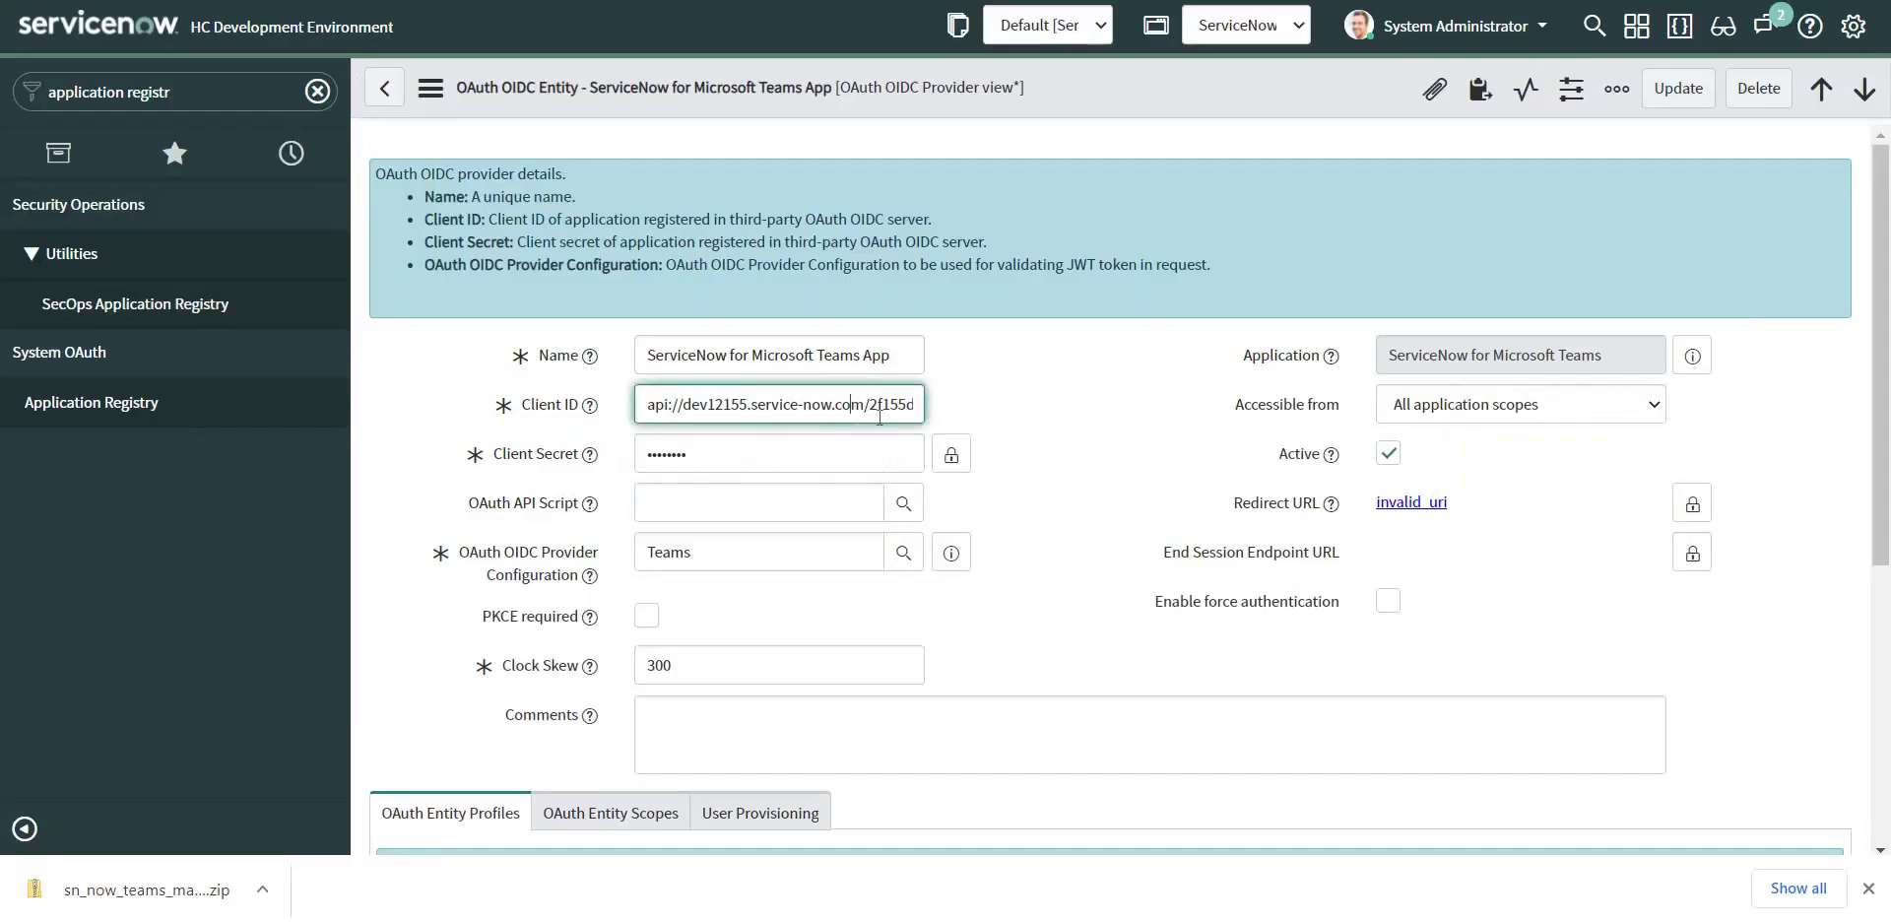
{"action": "left_click_drag", "start_coordinate": [870, 412], "coordinate": [1083, 411]}
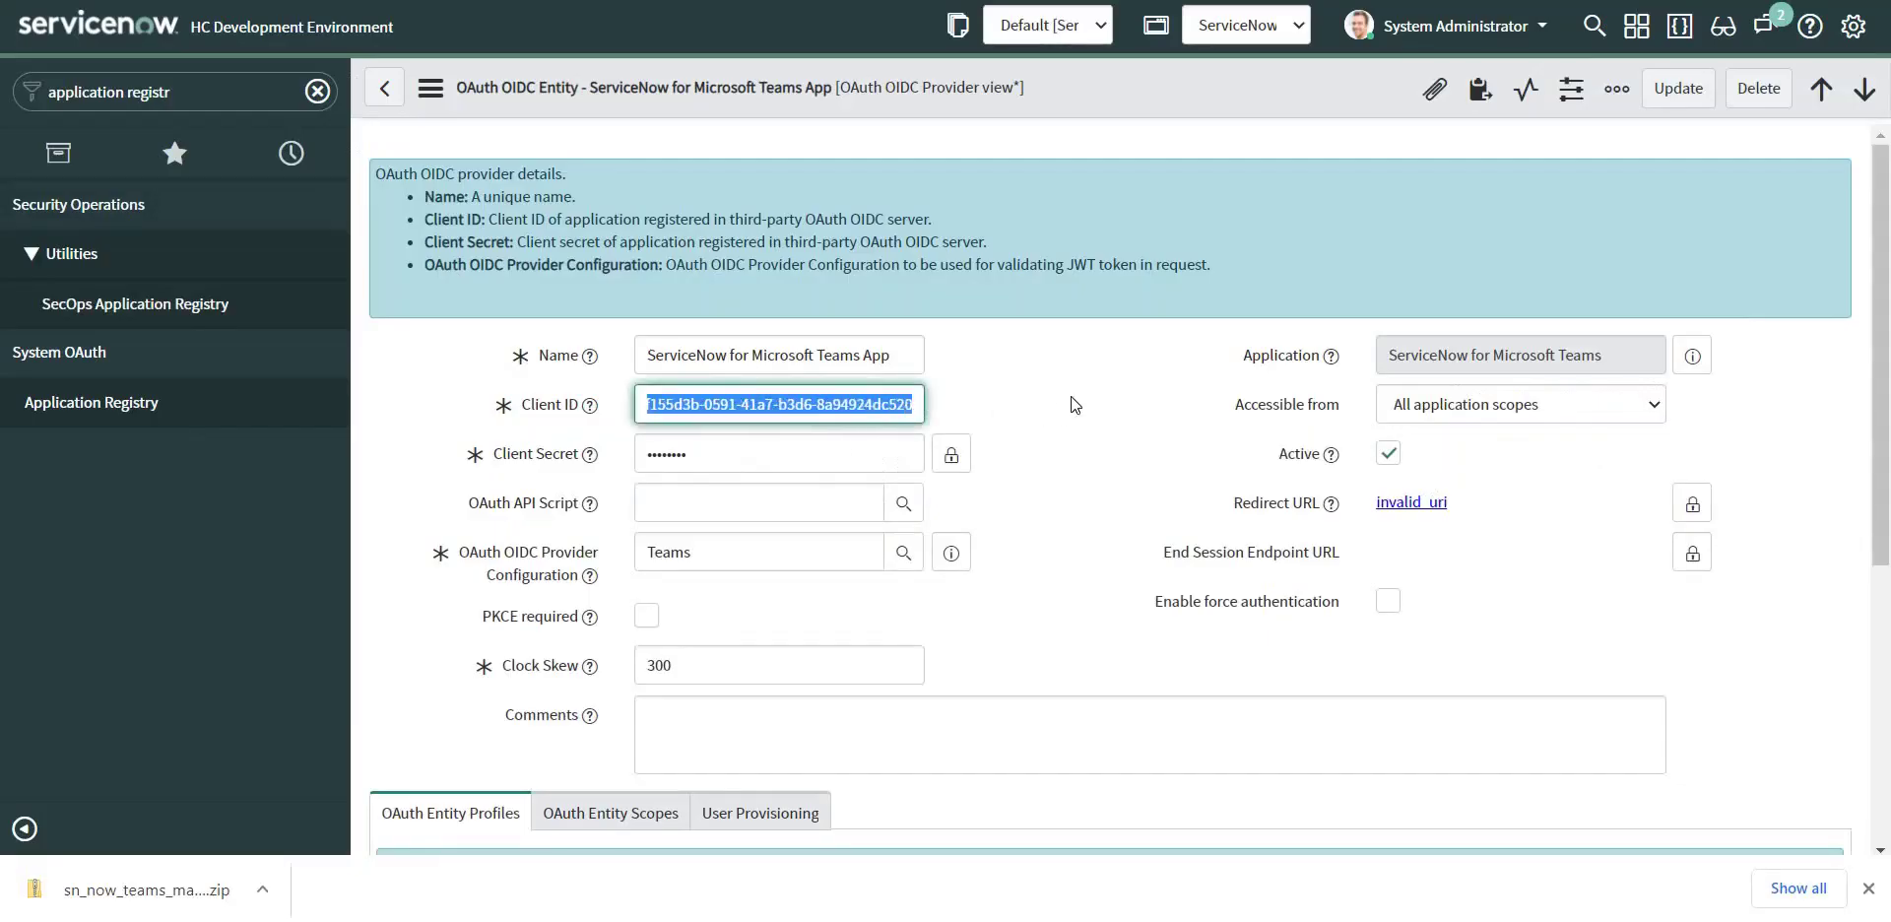
{"action": "key", "text": "ctrl+v"}
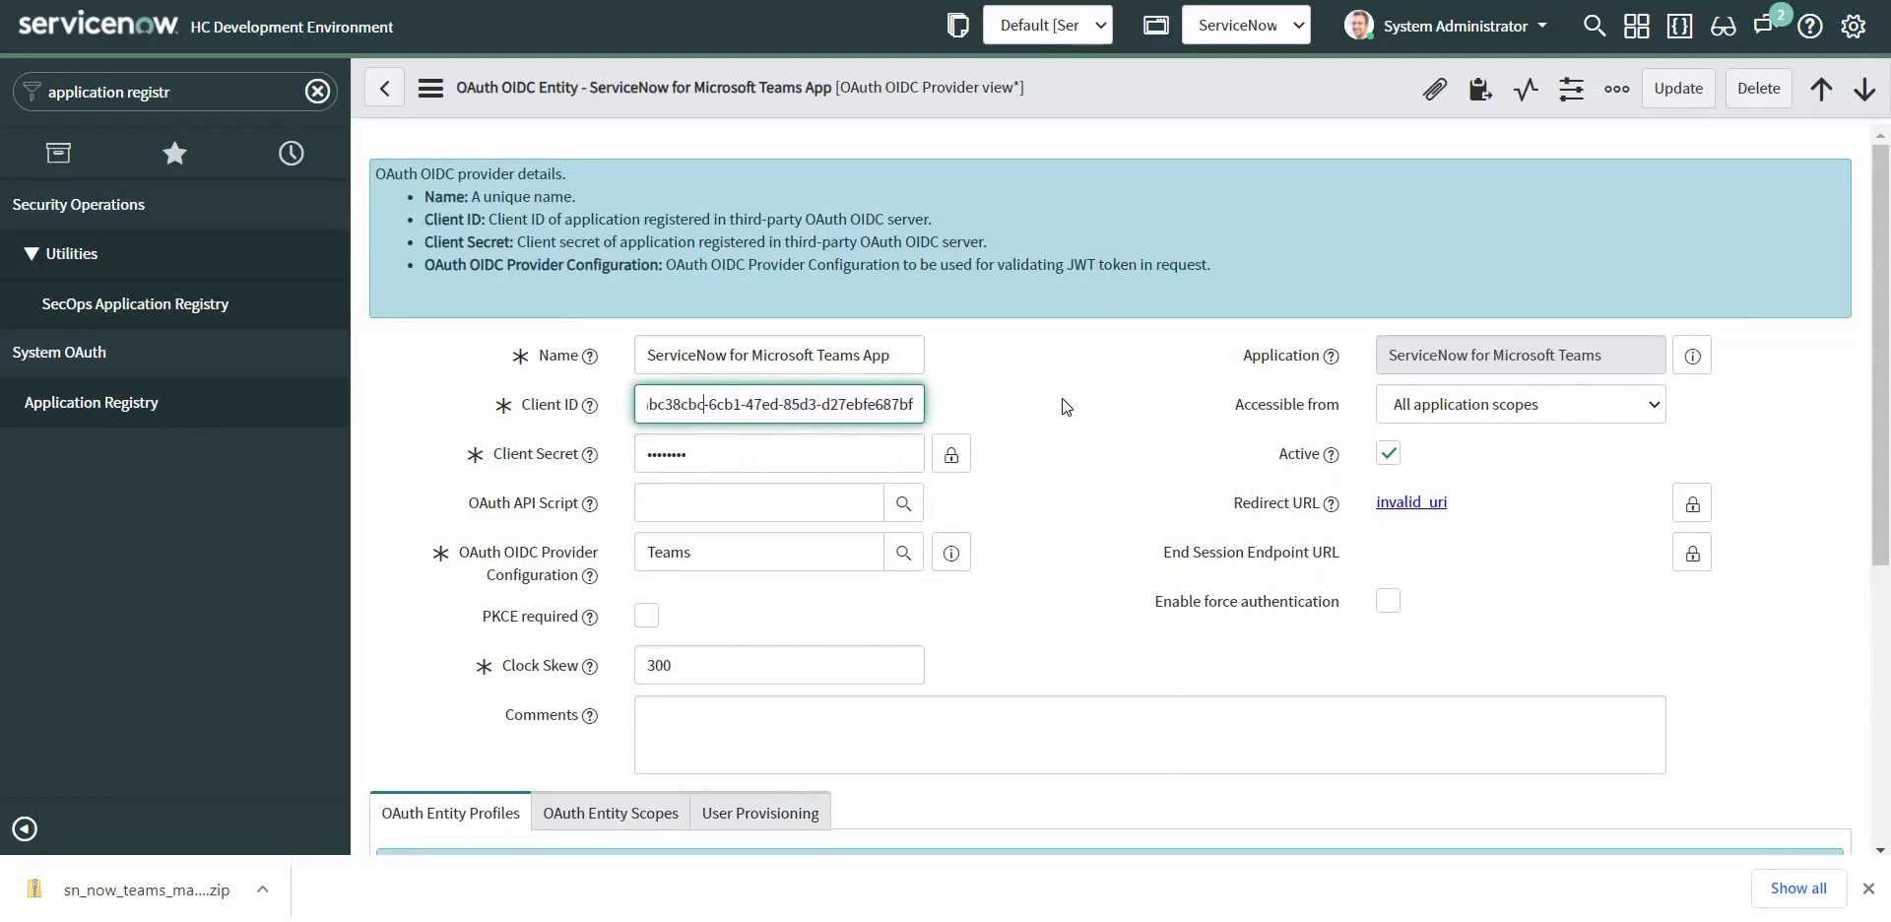
{"action": "key", "text": "Left"}
{"action": "key", "text": "Left"}
{"action": "key", "text": "Left"}
{"action": "key", "text": "Left"}
{"action": "key", "text": "Left"}
{"action": "key", "text": "Left"}
{"action": "key", "text": "Left"}
{"action": "key", "text": "Left"}
{"action": "key", "text": "Left"}
{"action": "key", "text": "Left"}
{"action": "key", "text": "Left"}
{"action": "key", "text": "Left"}
{"action": "key", "text": "Left"}
{"action": "key", "text": "Left"}
{"action": "key", "text": "Left"}
{"action": "key", "text": "Left"}
{"action": "key", "text": "Left"}
{"action": "key", "text": "Left"}
{"action": "key", "text": "Left"}
{"action": "key", "text": "Left"}
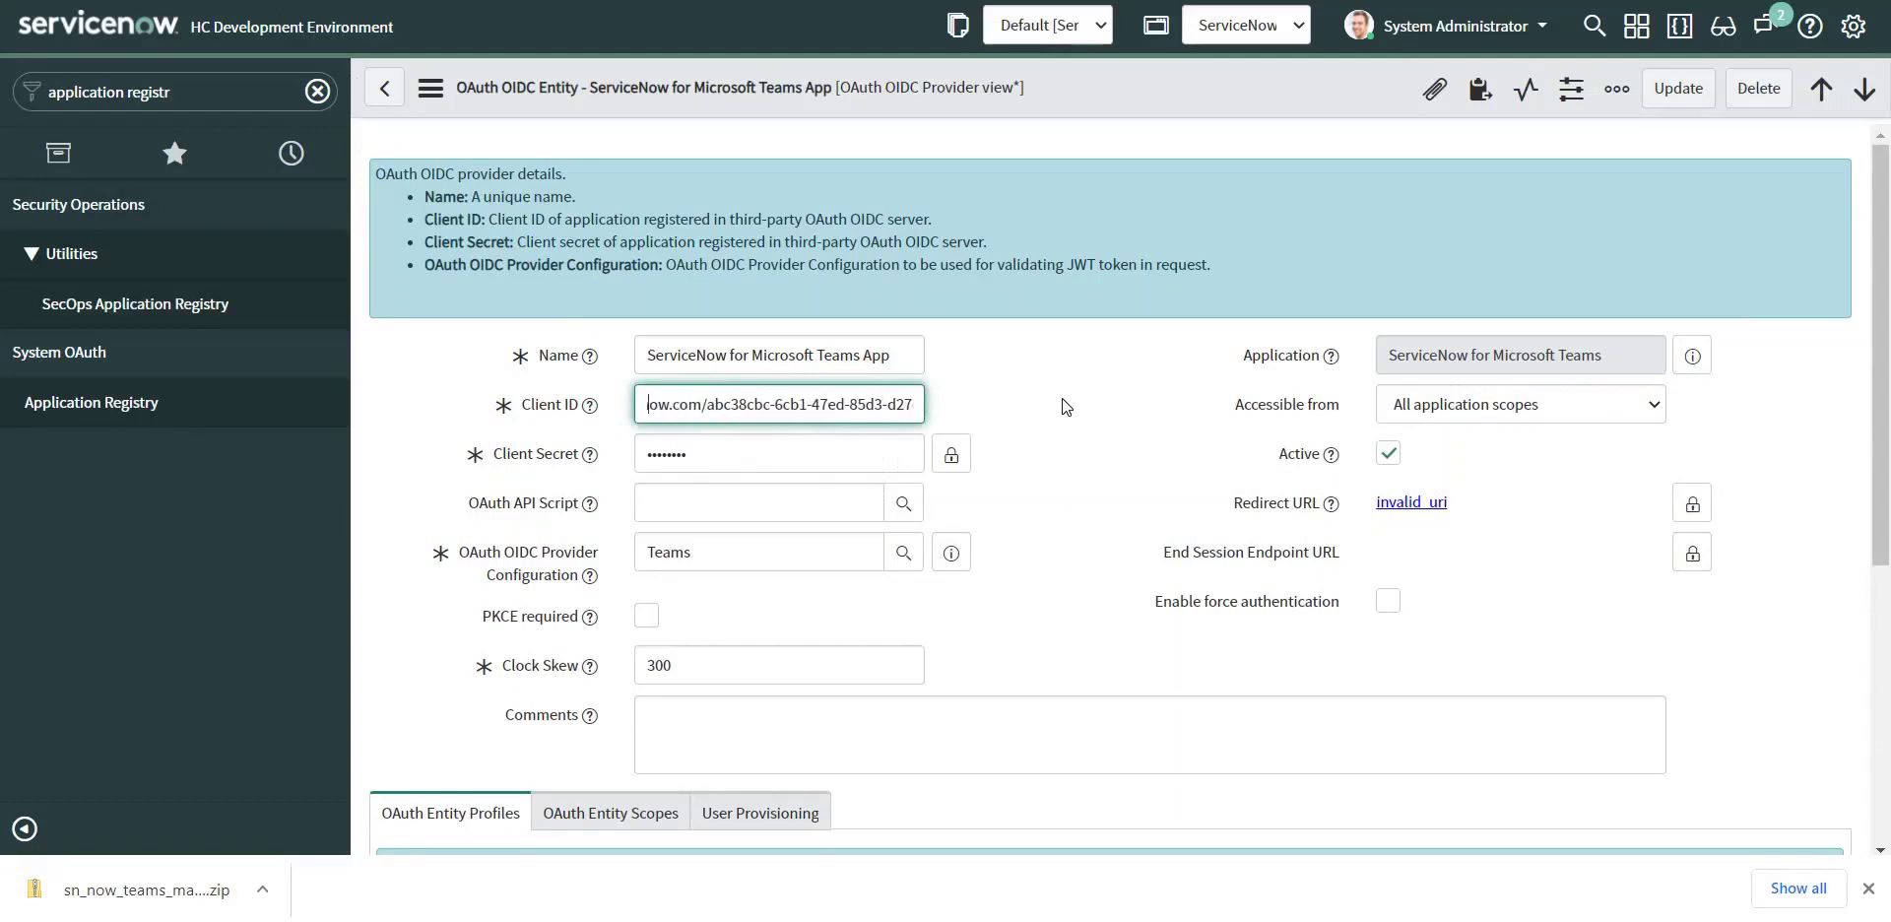
- Save the OAuth entity and preview the Teams OIDC provider configuration
{"action": "right_click", "coordinate": [1144, 87]}
{"action": "left_click", "coordinate": [1173, 102]}
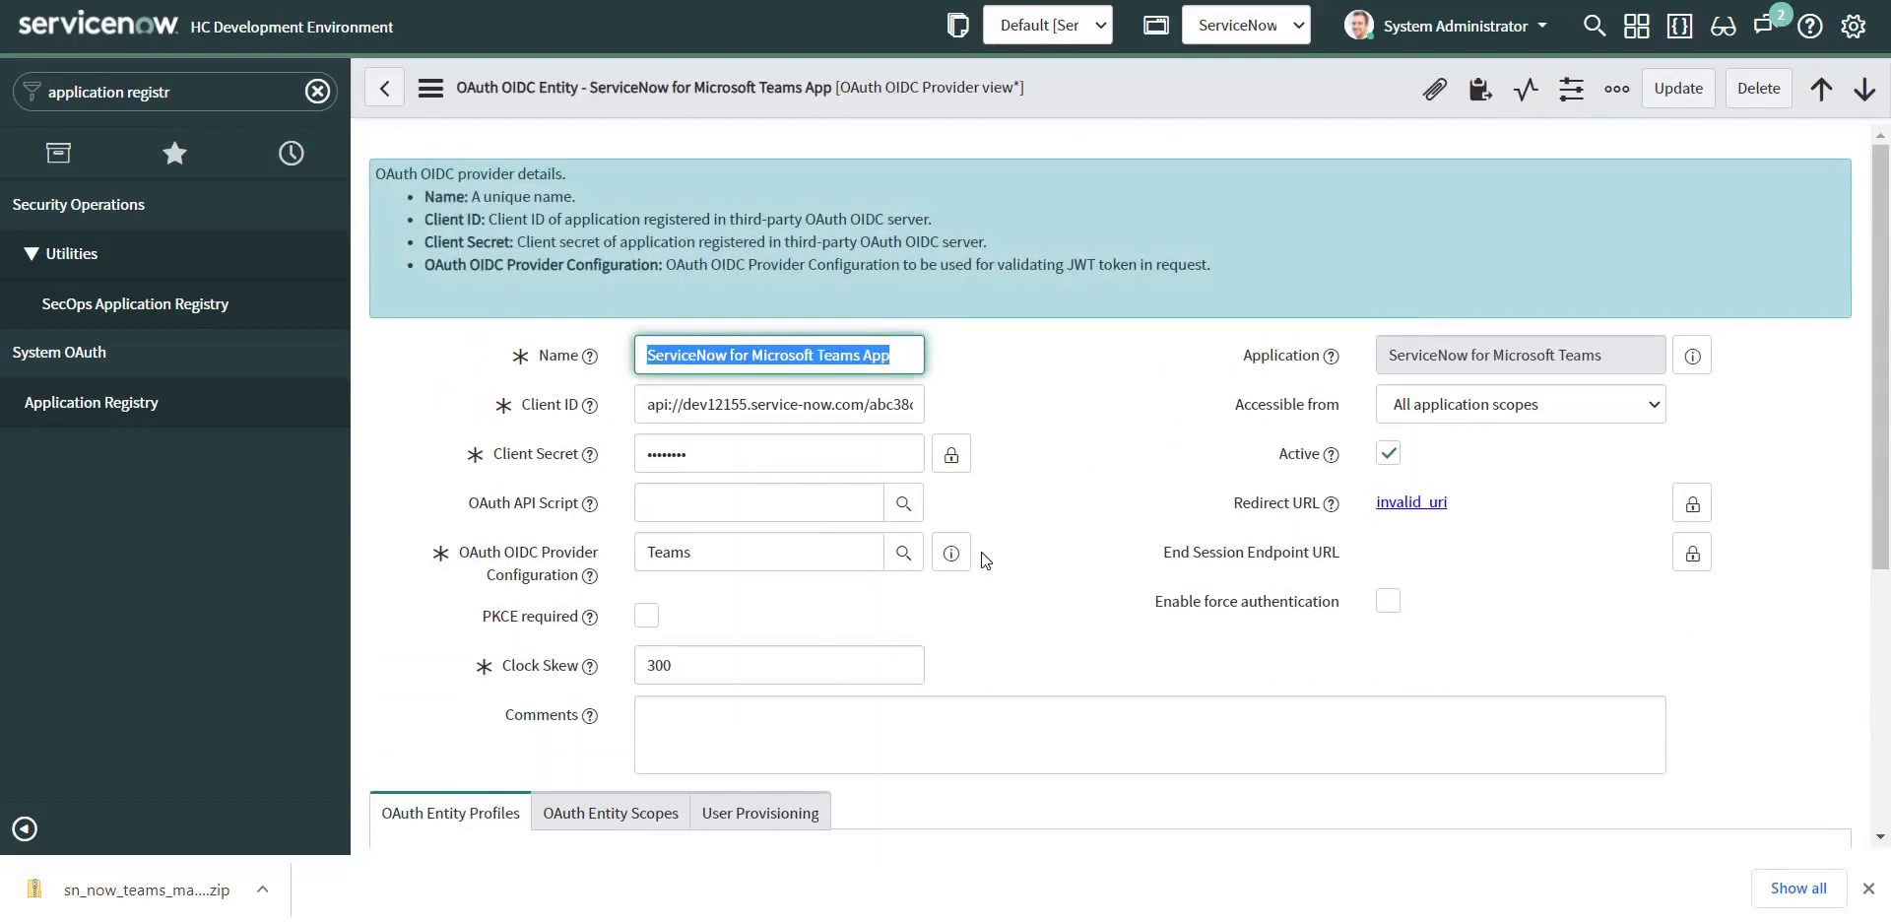
{"action": "left_click", "coordinate": [954, 555]}
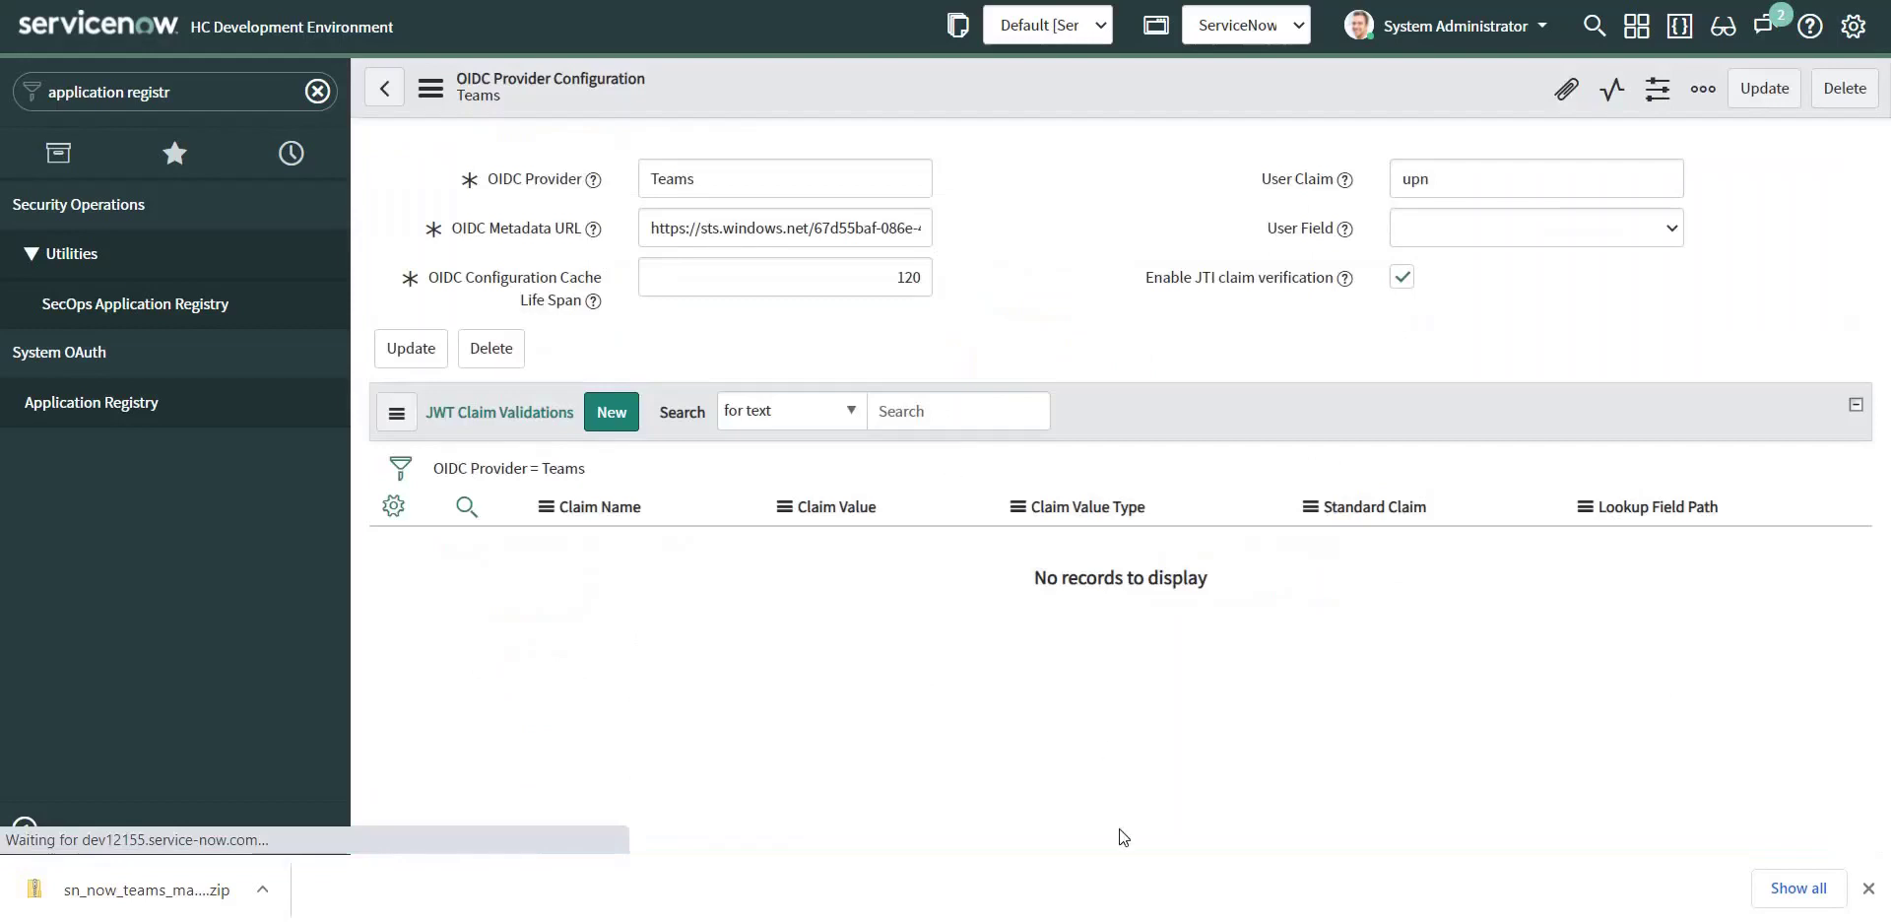
- Put tenant ID 67d55baf-086e-4ac3-a5ed-363e56cfd095/ into the OIDC Metadata URL and update the provider
{"action": "key", "text": "alt+Tab"}
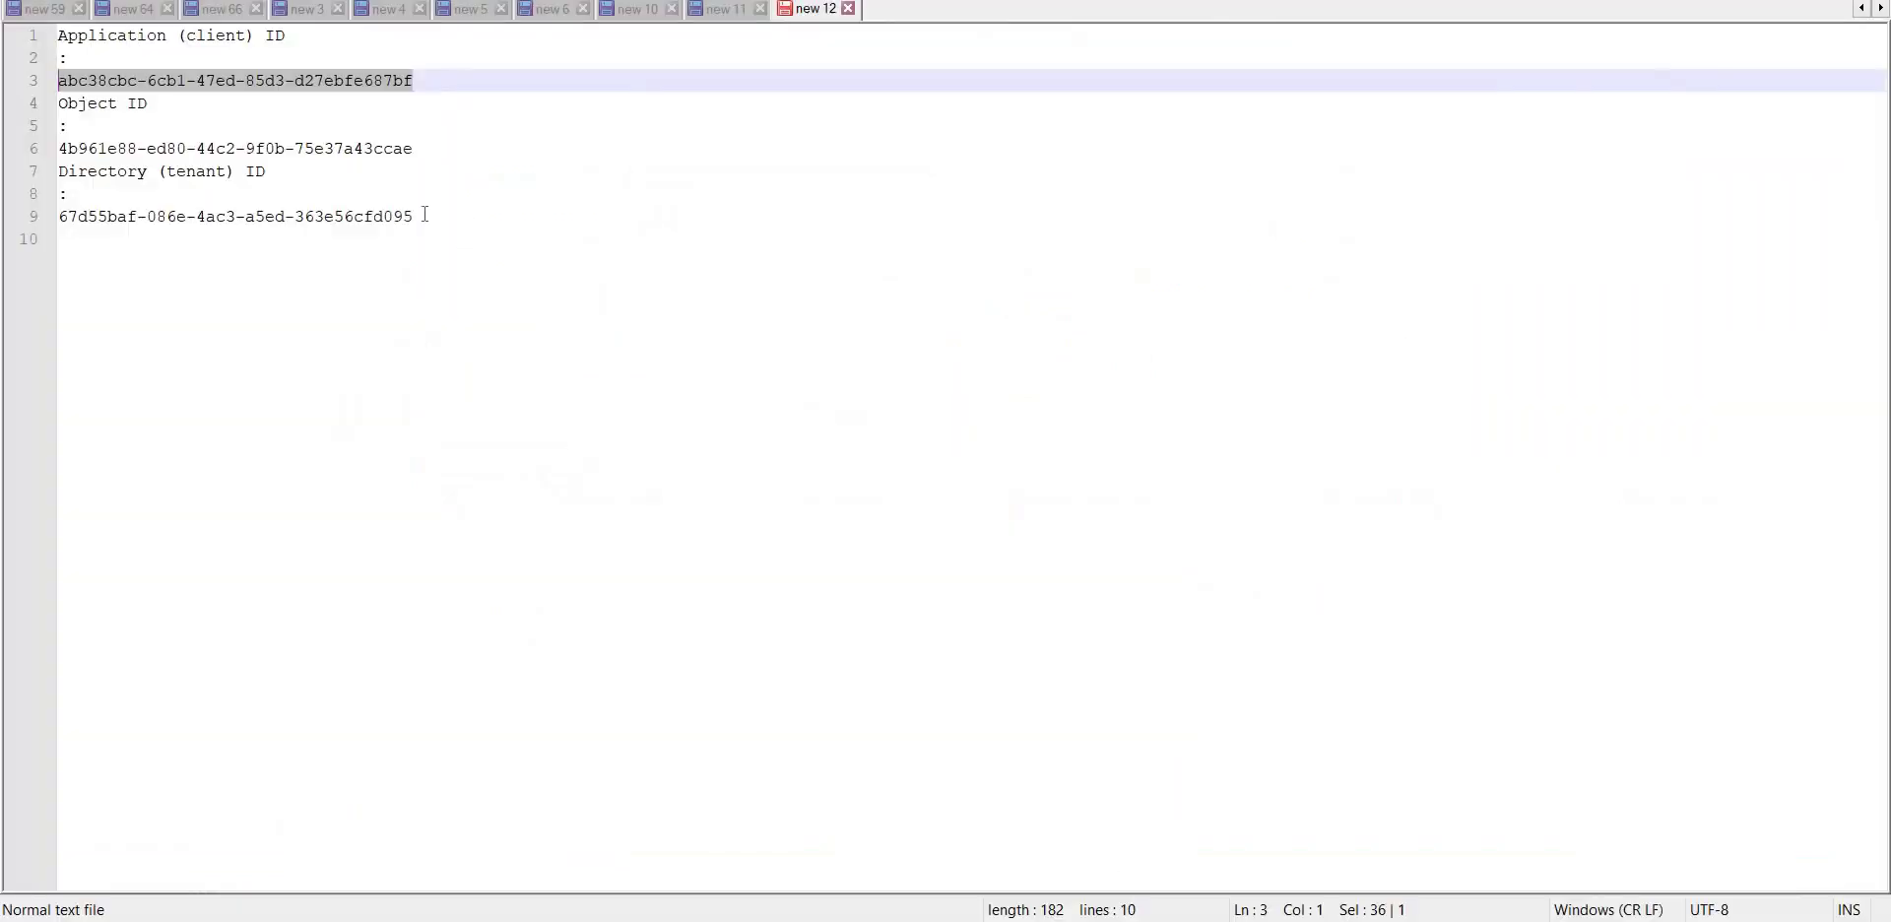
{"action": "left_click_drag", "start_coordinate": [417, 217], "coordinate": [58, 217]}
{"action": "key", "text": "ctrl+c"}
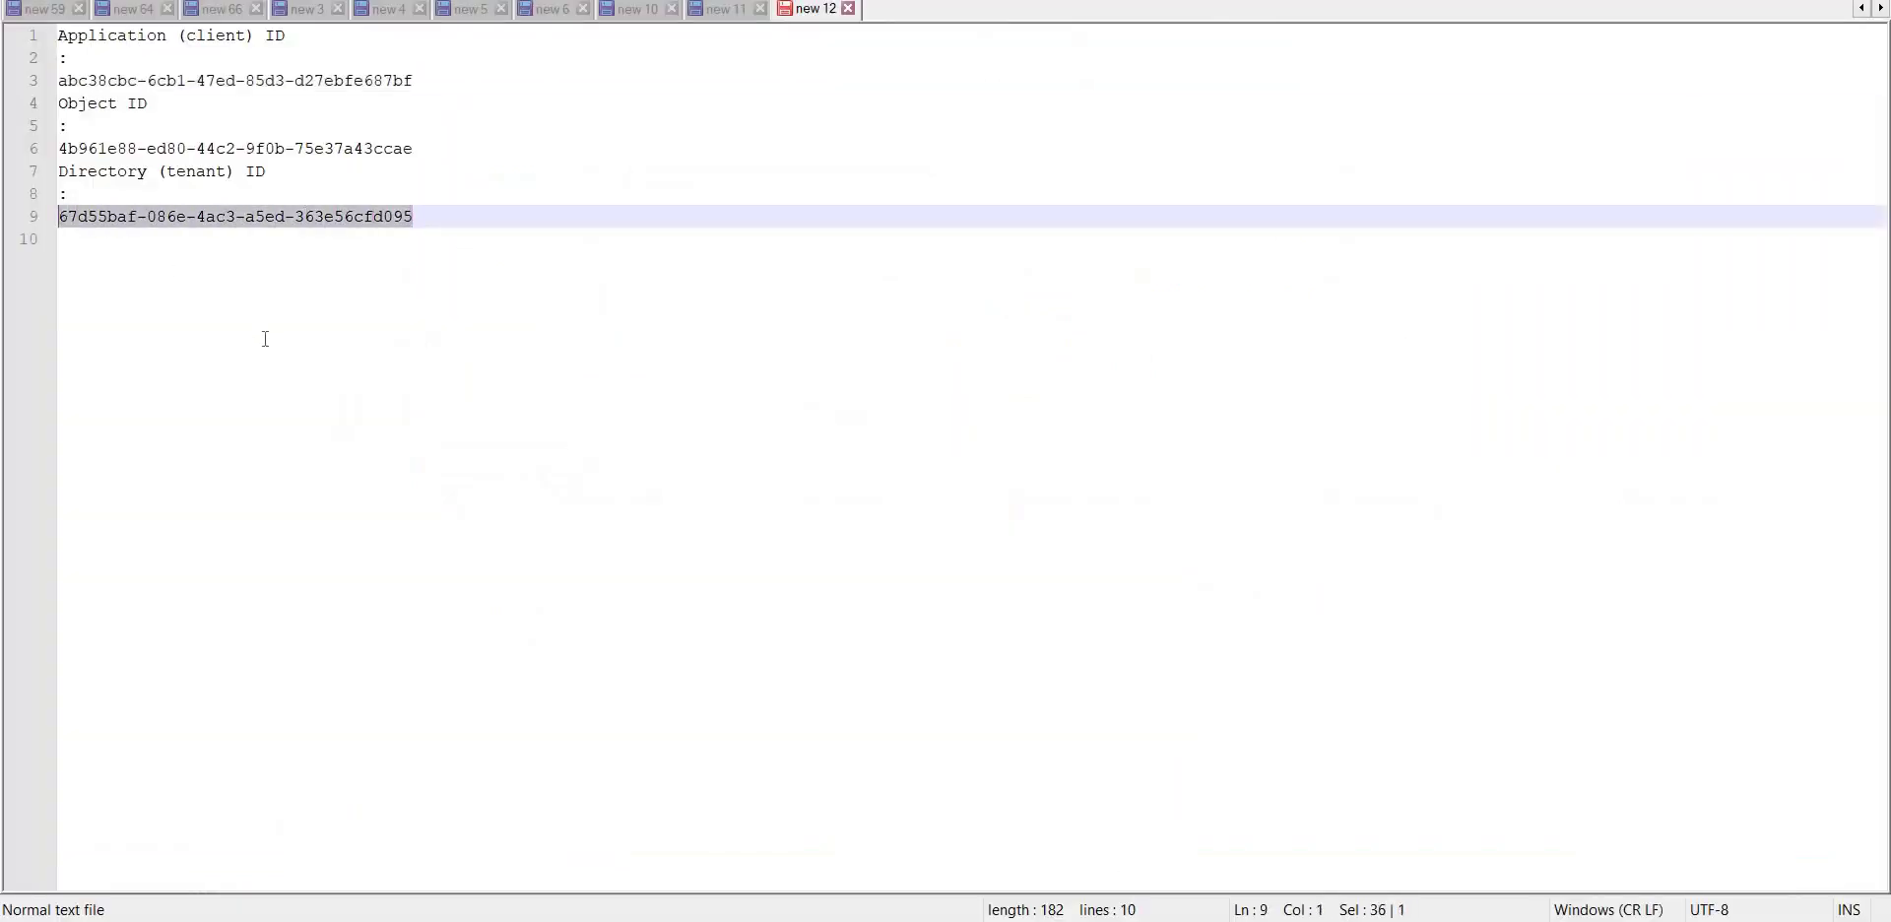
{"action": "key", "text": "alt+Tab"}
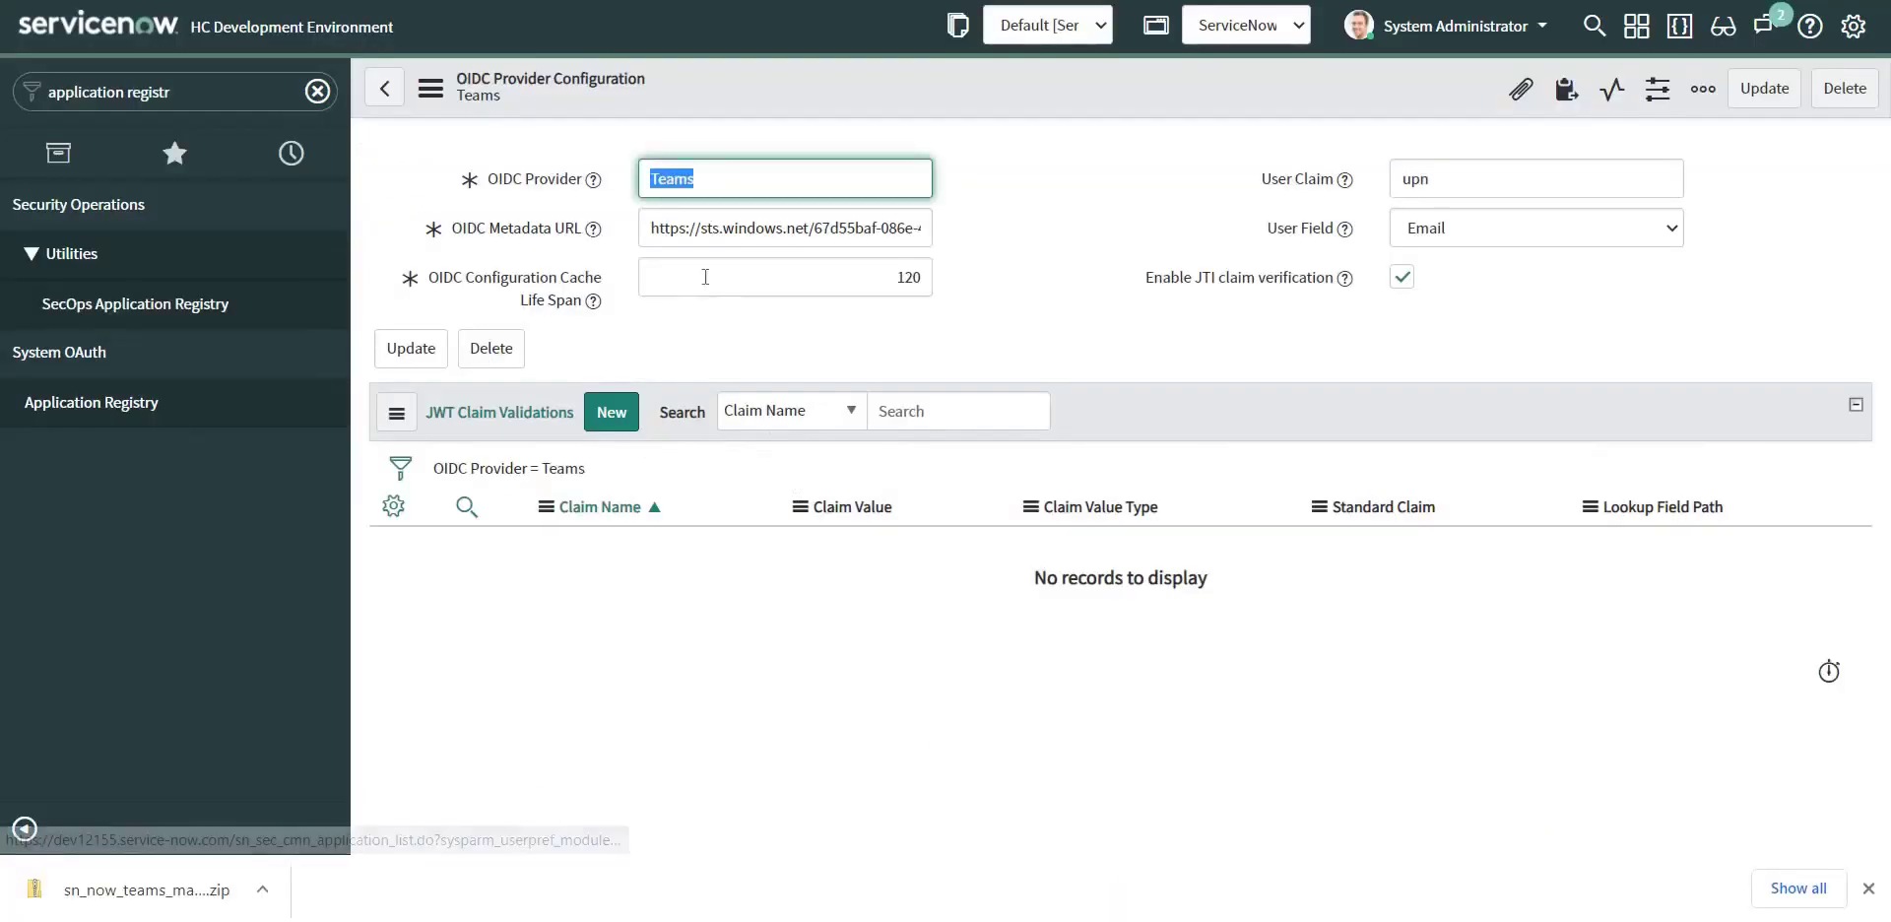
{"action": "left_click", "coordinate": [818, 234]}
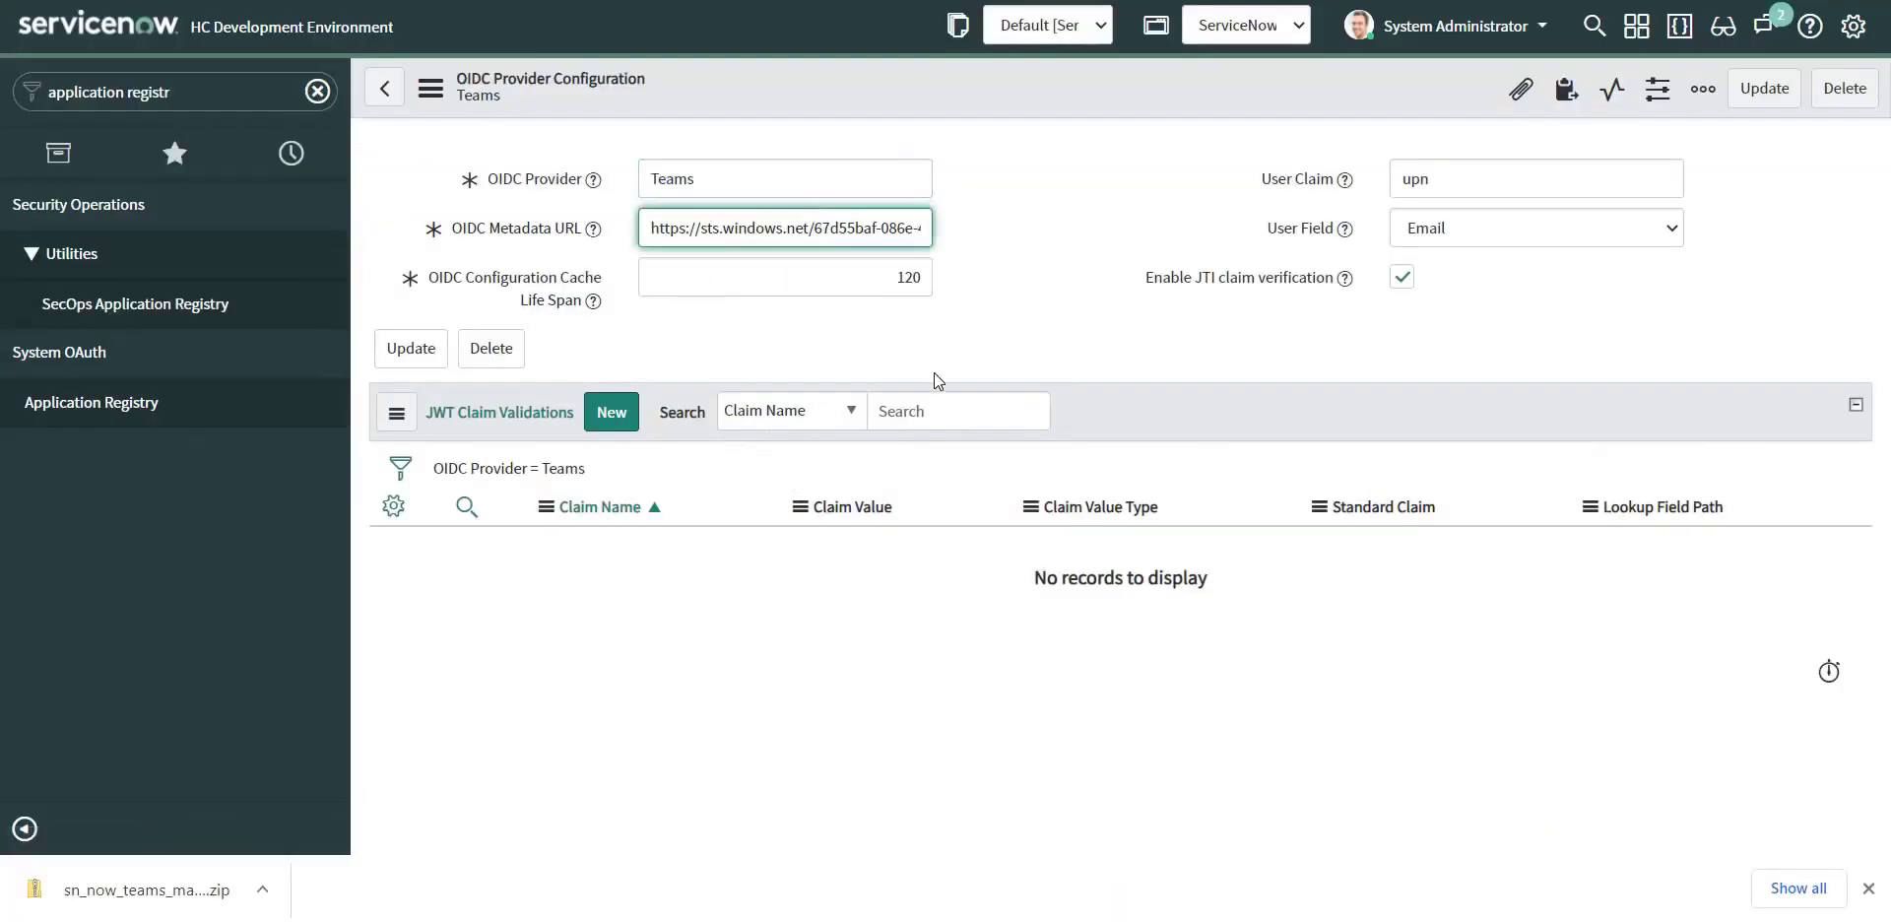
{"action": "key", "text": "Delete"}
{"action": "key", "text": "Delete"}
{"action": "key", "text": "Delete"}
{"action": "key", "text": "Delete"}
{"action": "key", "text": "Delete"}
{"action": "key", "text": "Delete"}
{"action": "key", "text": "Delete"}
{"action": "key", "text": "Delete"}
{"action": "key", "text": "Delete"}
{"action": "key", "text": "Delete"}
{"action": "key", "text": "Delete"}
{"action": "key", "text": "Delete"}
{"action": "key", "text": "Delete"}
{"action": "key", "text": "Delete"}
{"action": "key", "text": "Delete"}
{"action": "key", "text": "Delete"}
{"action": "key", "text": "Delete"}
{"action": "key", "text": "Delete"}
{"action": "key", "text": "Delete"}
{"action": "key", "text": "Delete"}
{"action": "key", "text": "Delete"}
{"action": "key", "text": "Delete"}
{"action": "key", "text": "Delete"}
{"action": "key", "text": "Delete"}
{"action": "key", "text": "Delete"}
{"action": "key", "text": "Delete"}
{"action": "key", "text": "Delete"}
{"action": "key", "text": "Delete"}
{"action": "key", "text": "Delete"}
{"action": "key", "text": "Delete"}
{"action": "key", "text": "Delete"}
{"action": "key", "text": "ctrl+v"}
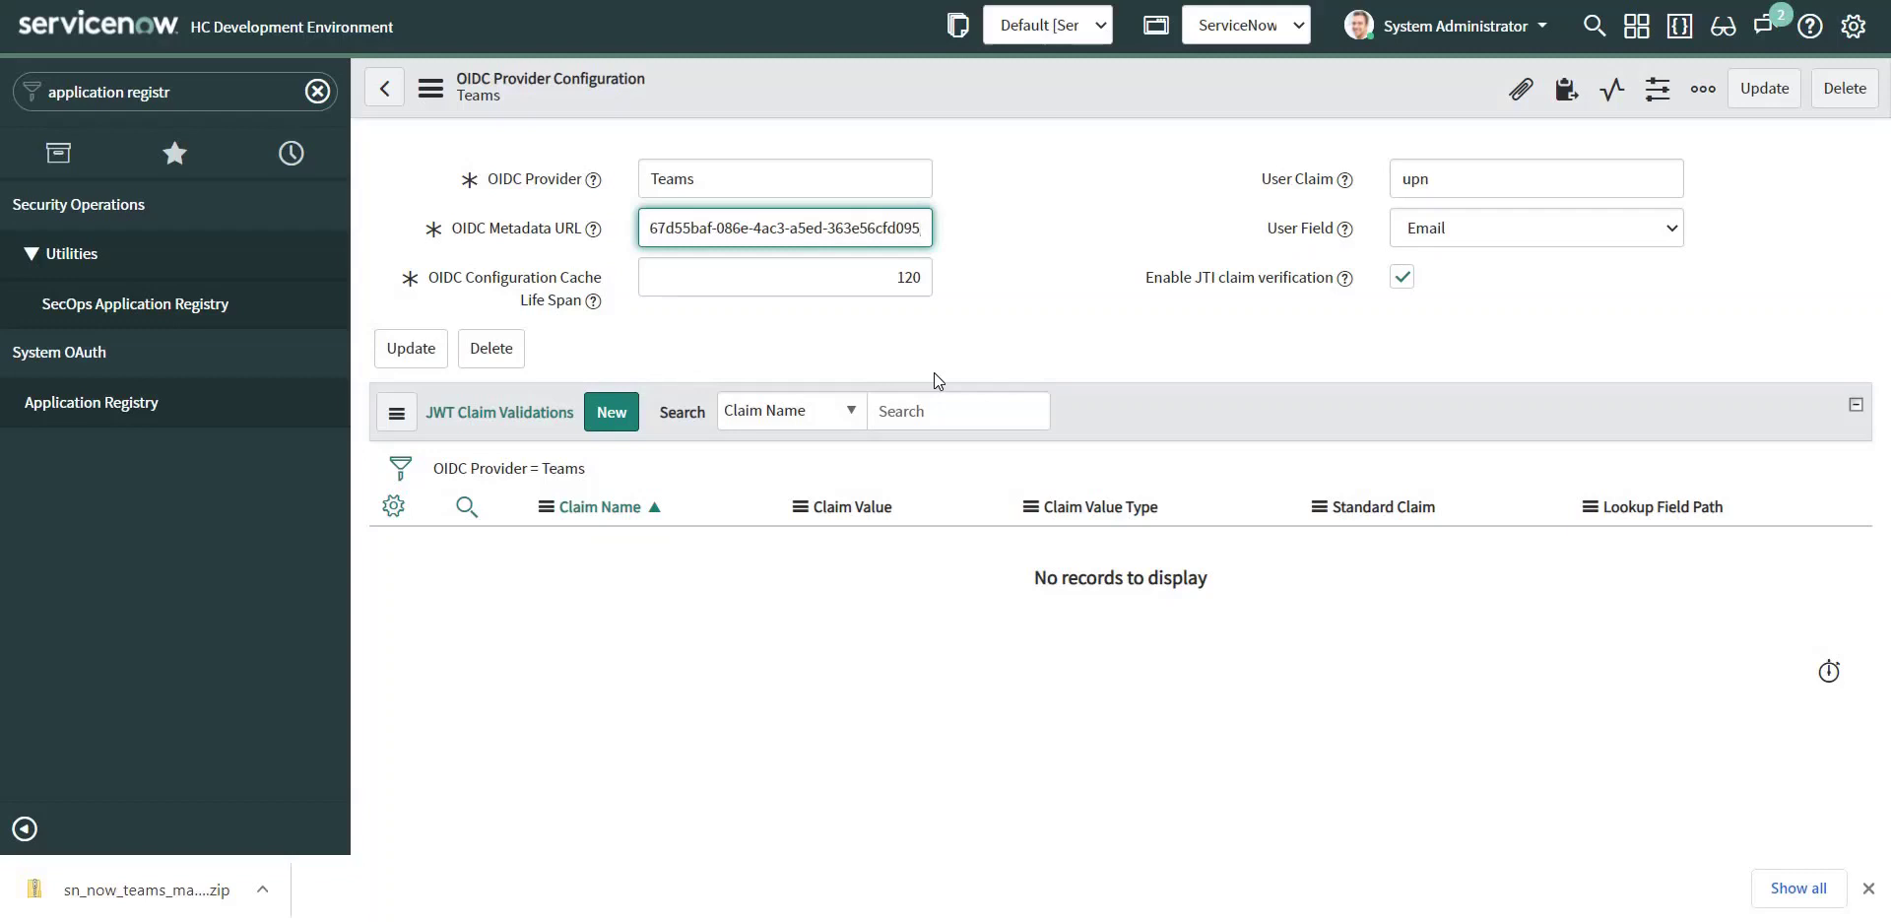
{"action": "type", "text": "/"}
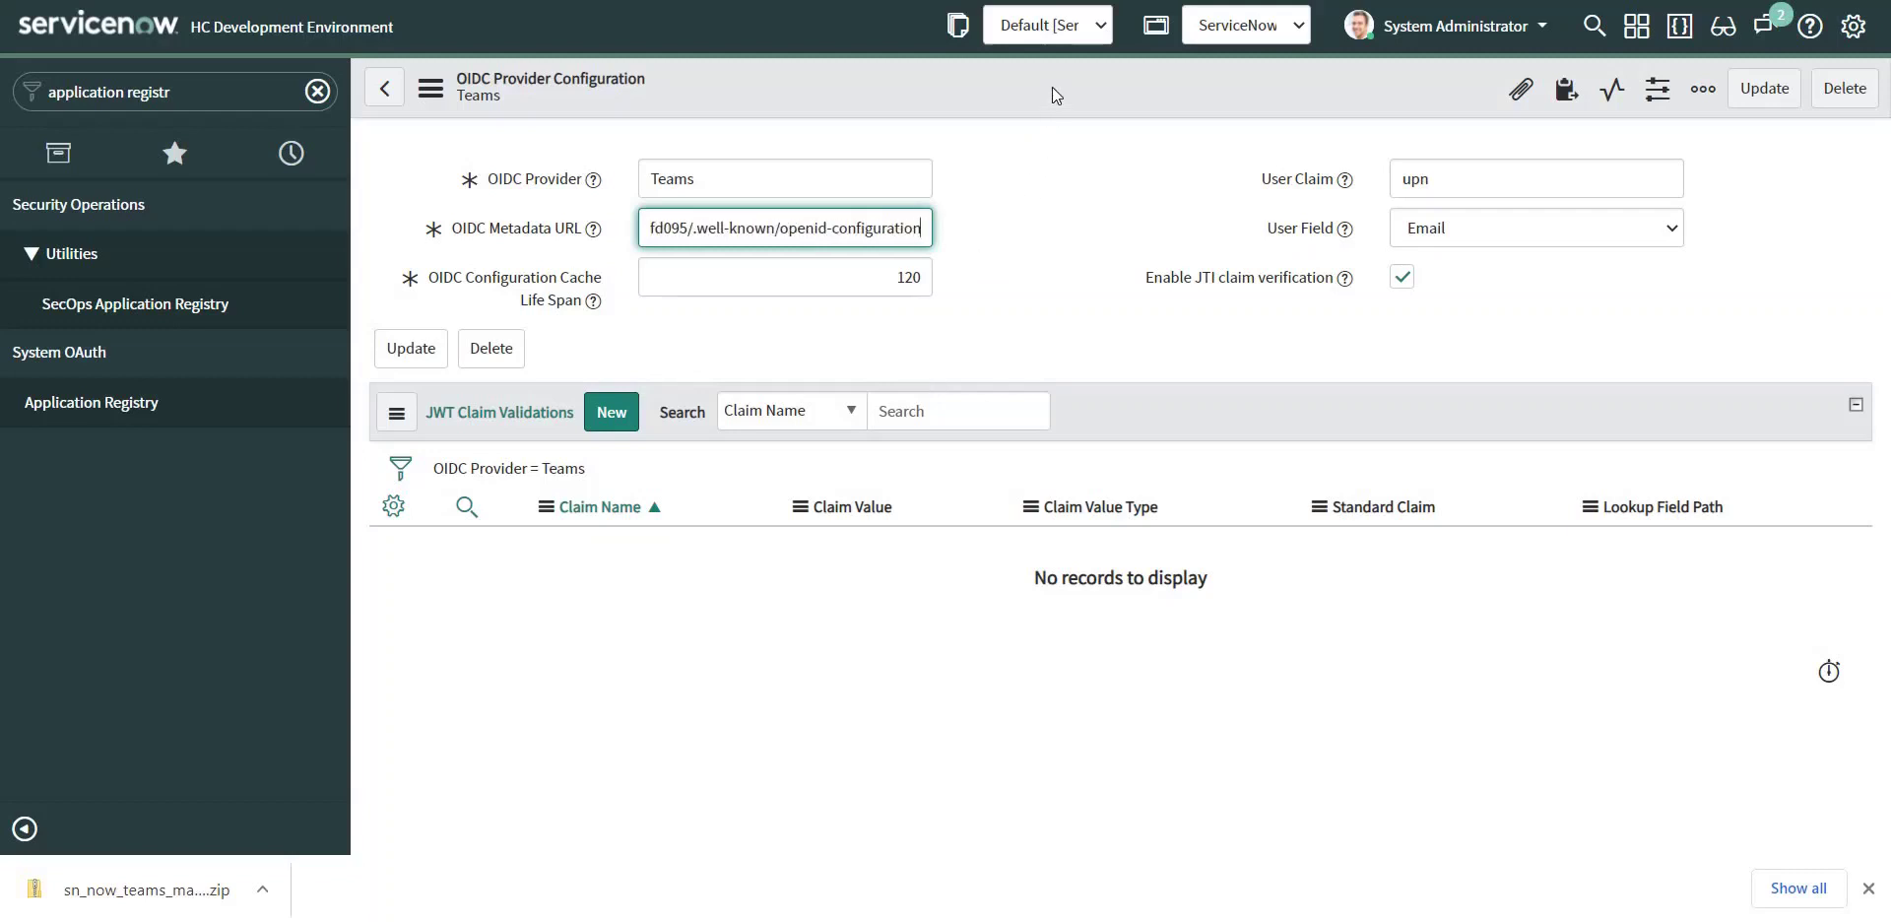
{"action": "left_click", "coordinate": [409, 347]}
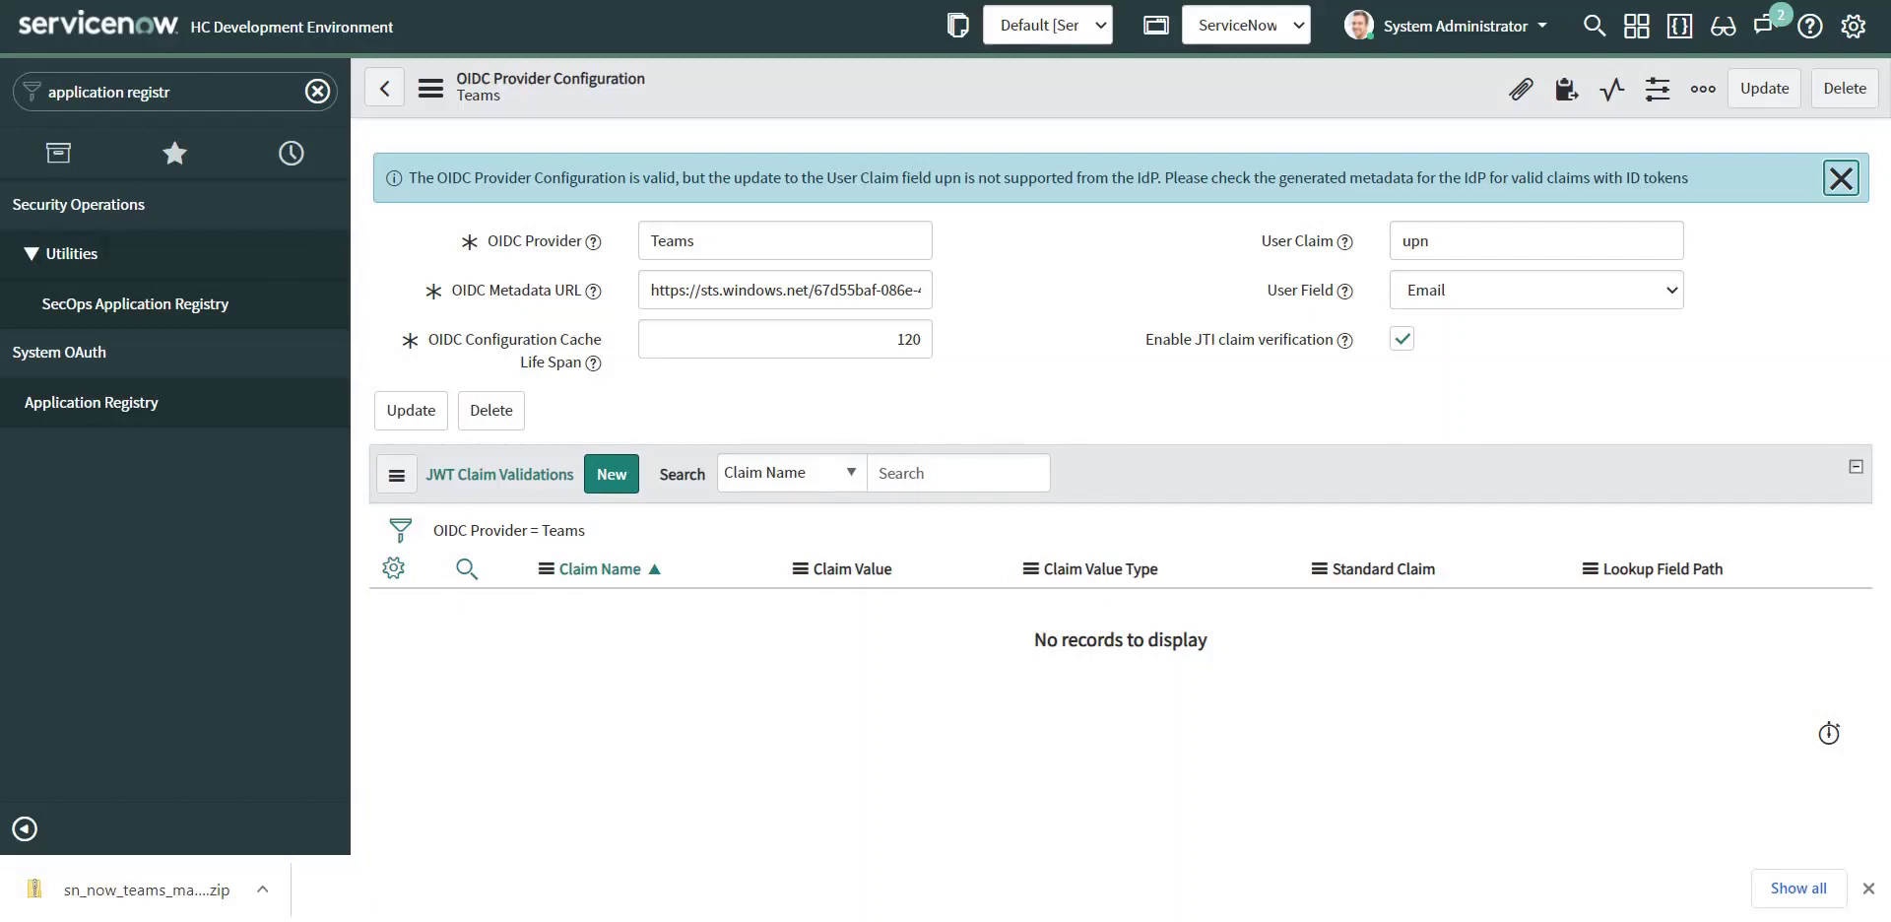
- Search 'now v', set Now Virtual Agent's status to Blocked, and return to Manage apps
{"action": "key", "text": "ctrl+Tab"}
{"action": "scroll", "coordinate": [823, 439], "scroll_direction": "down", "scroll_amount": 3}
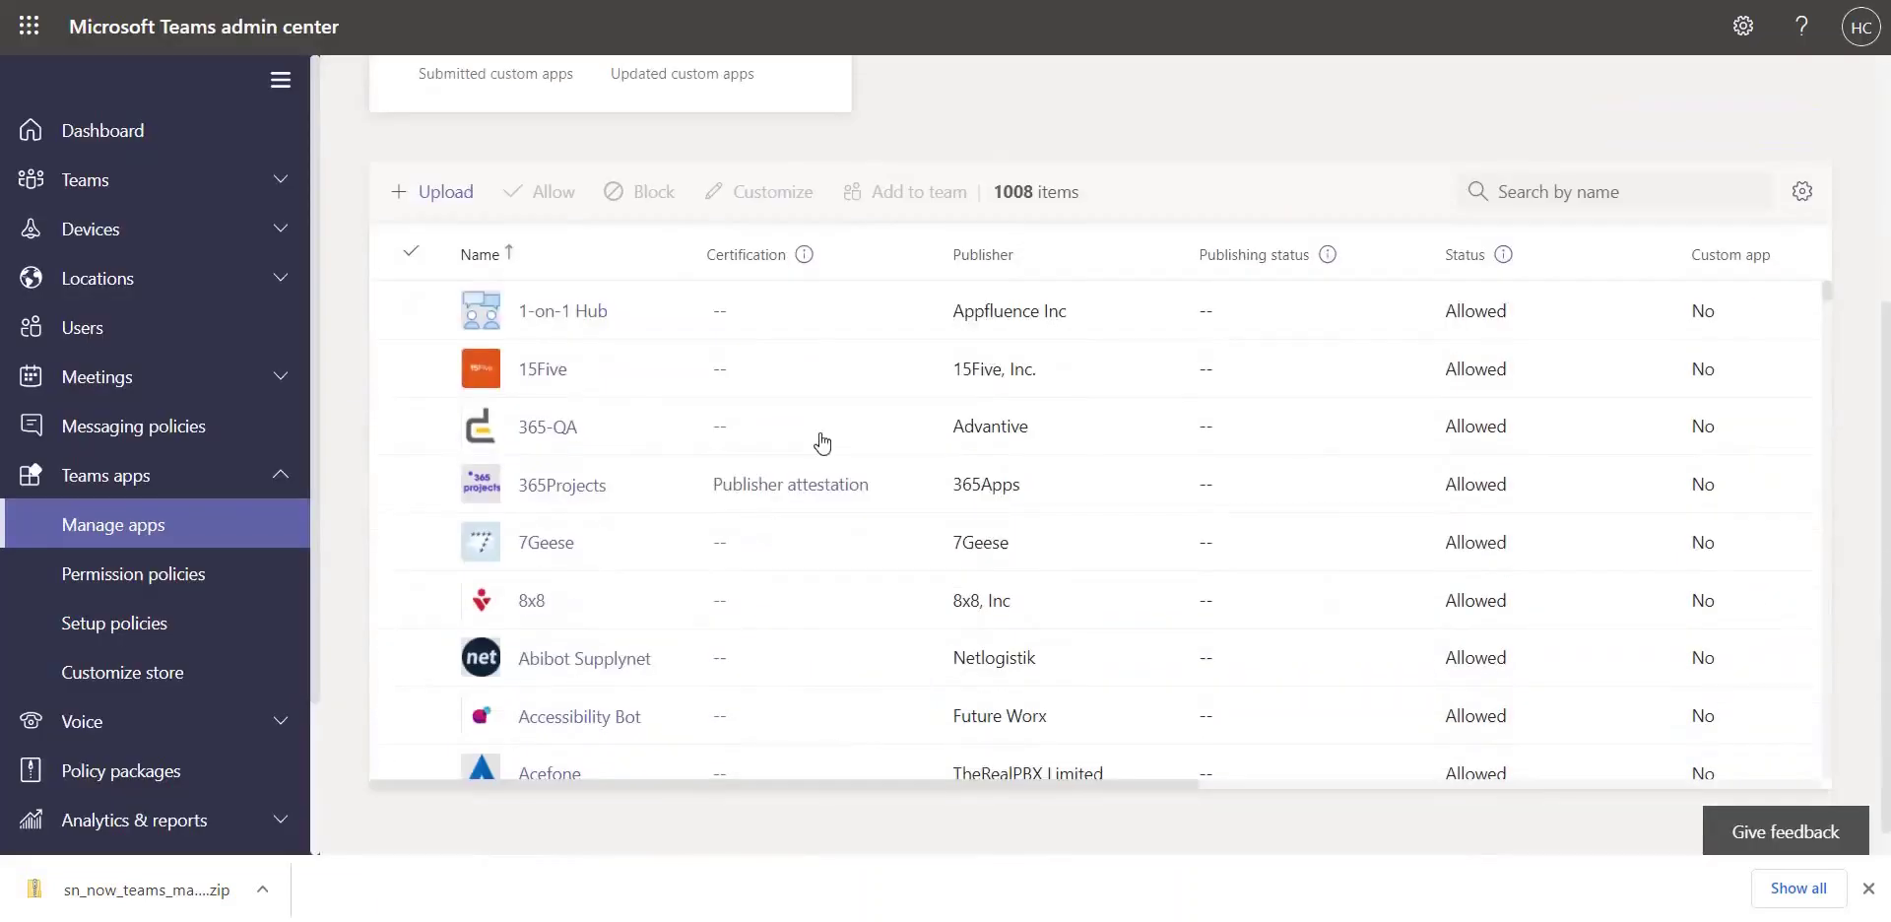
{"action": "left_click", "coordinate": [1569, 191]}
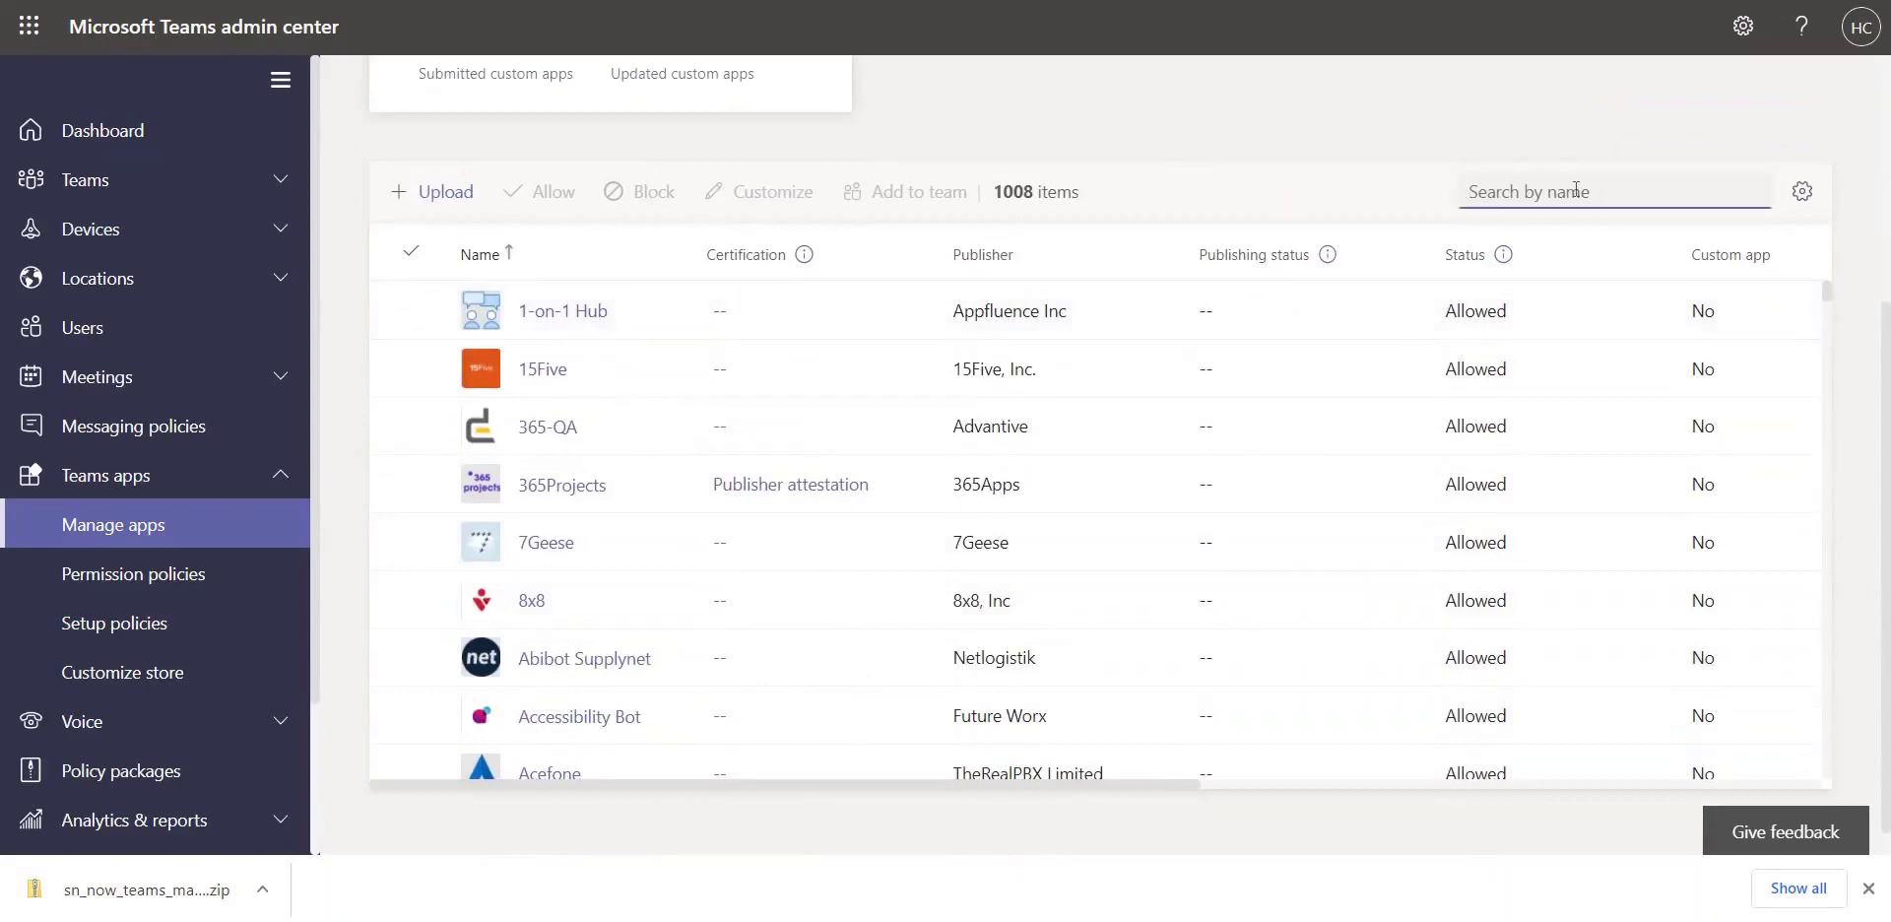
{"action": "type", "text": "now v"}
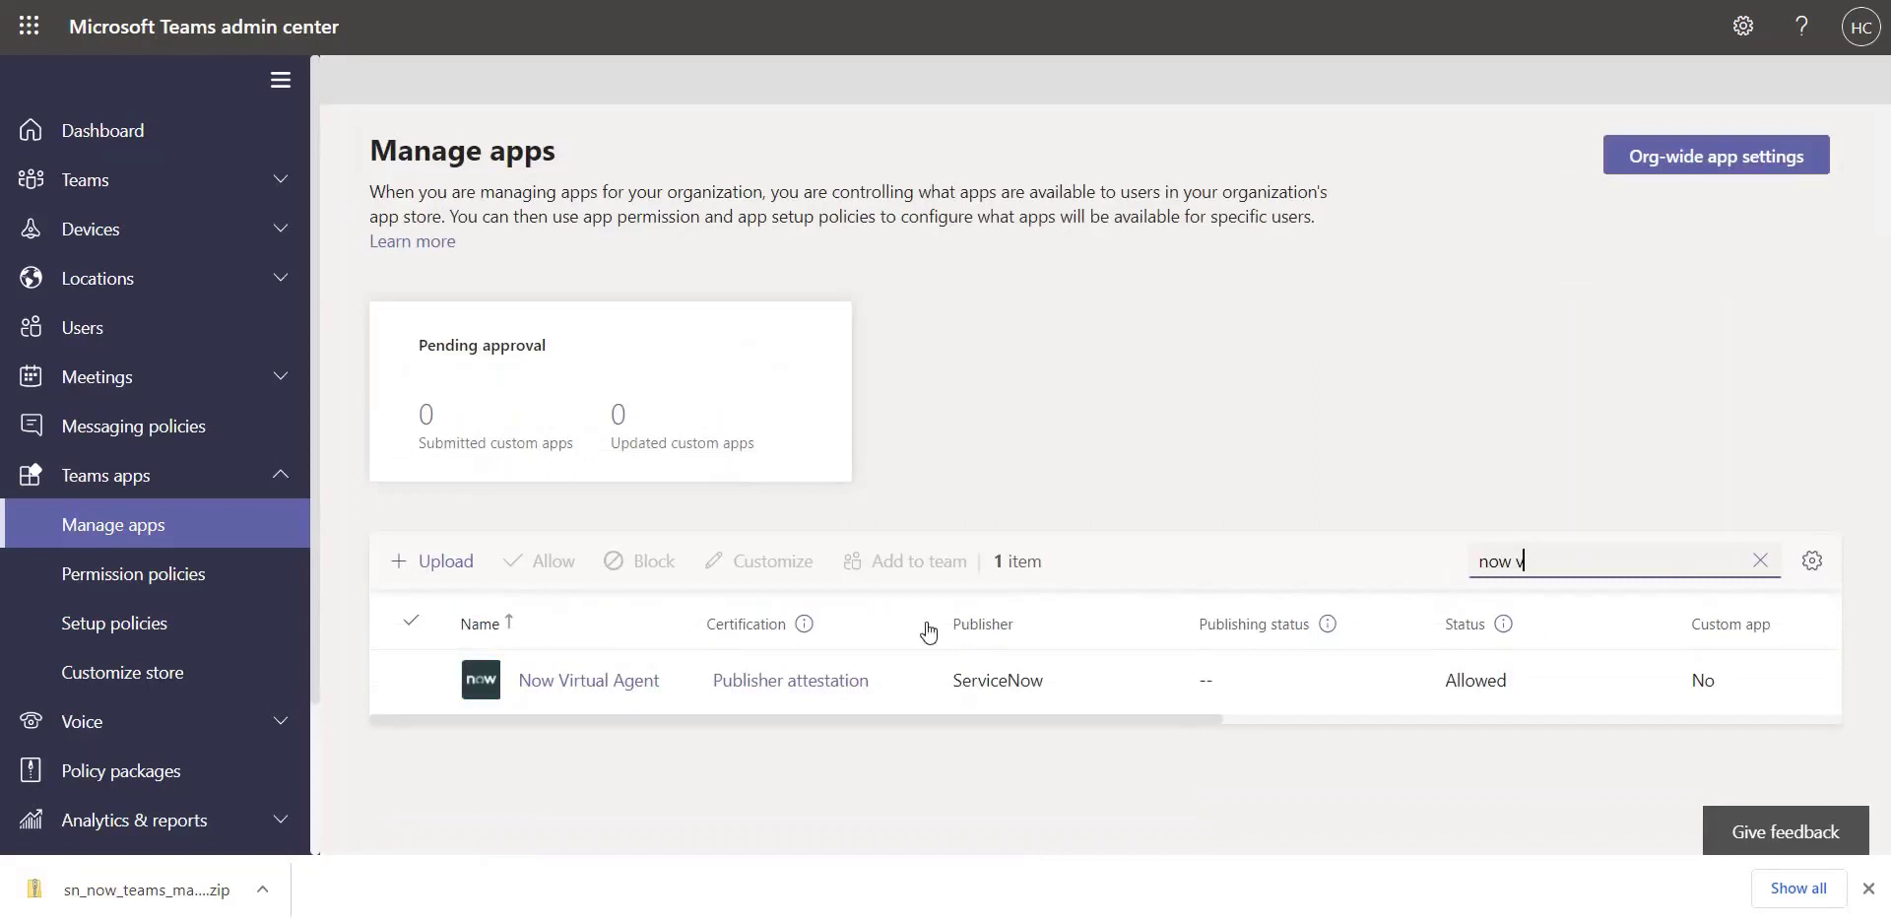
{"action": "left_click", "coordinate": [621, 681]}
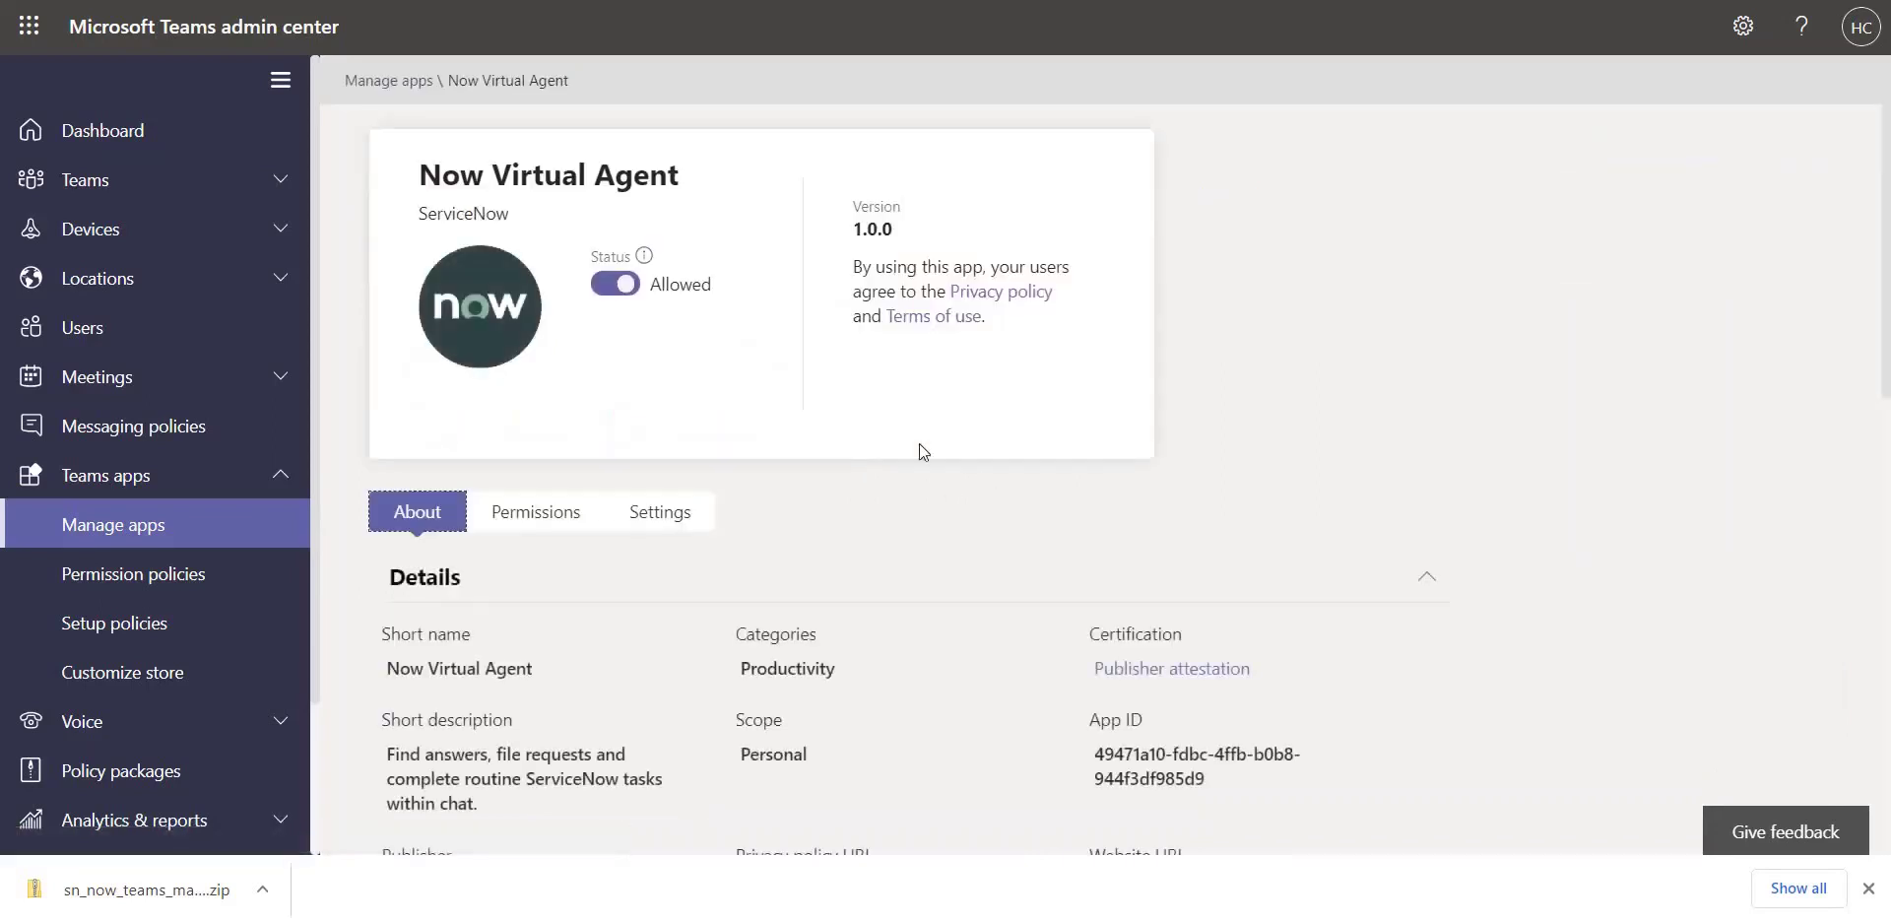
{"action": "left_click", "coordinate": [608, 286]}
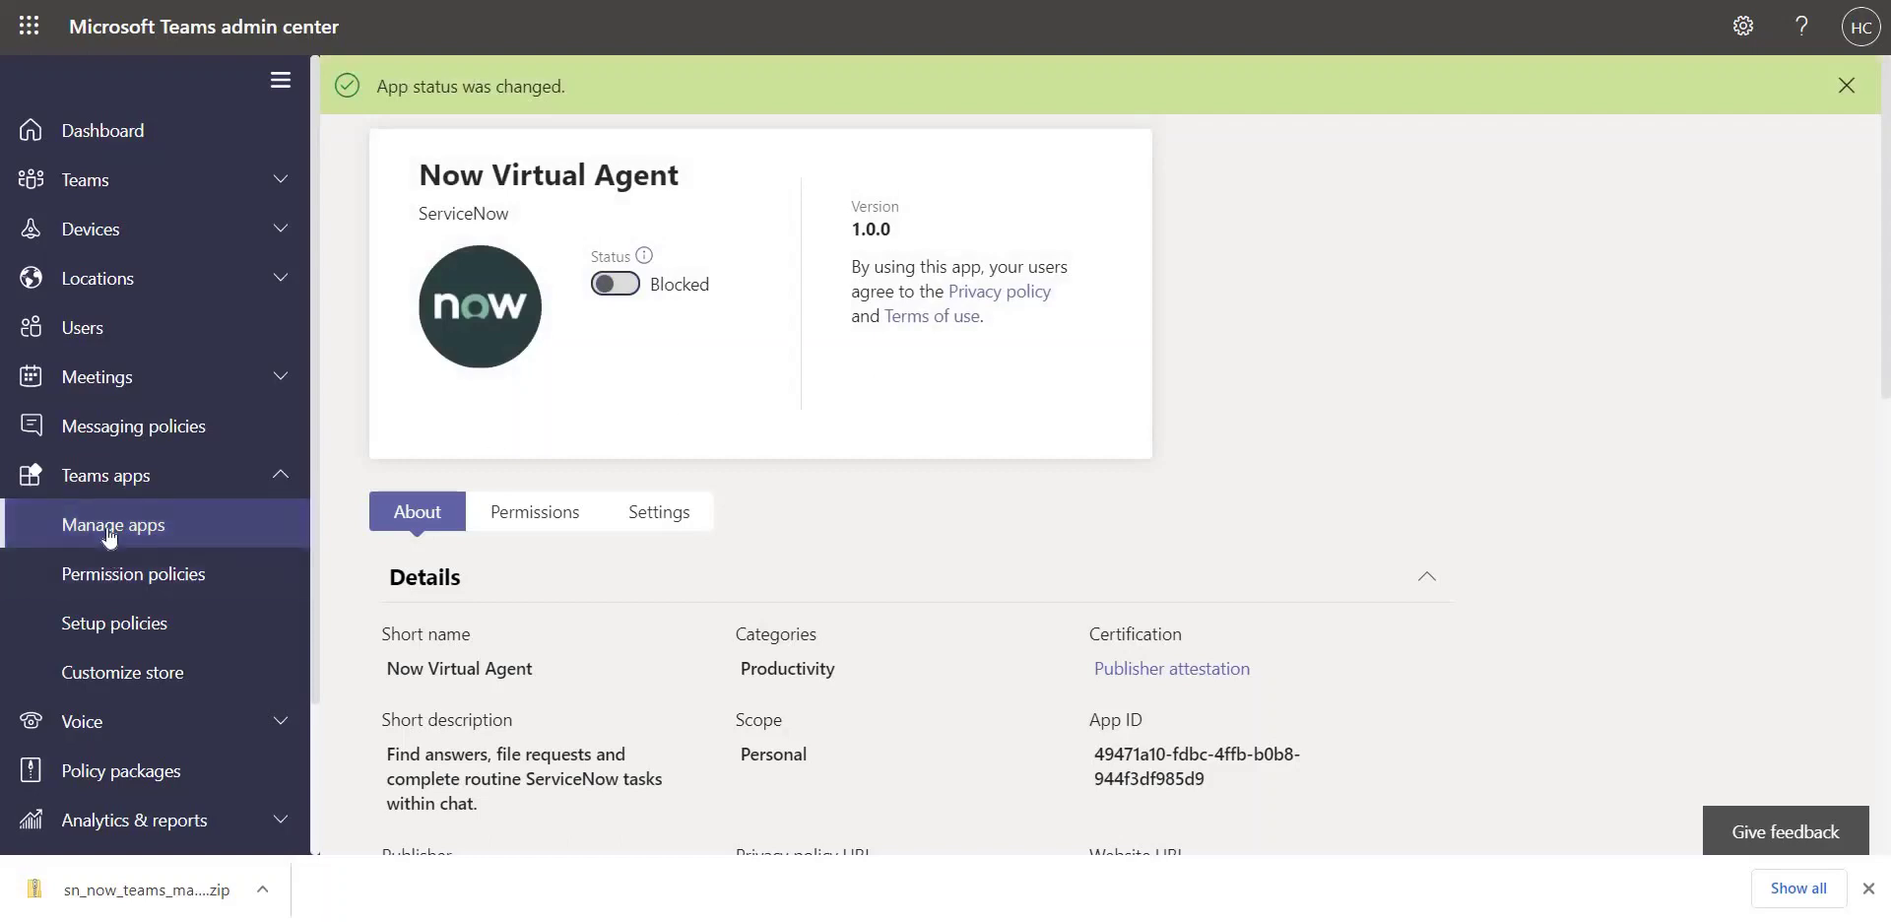
{"action": "left_click", "coordinate": [214, 536]}
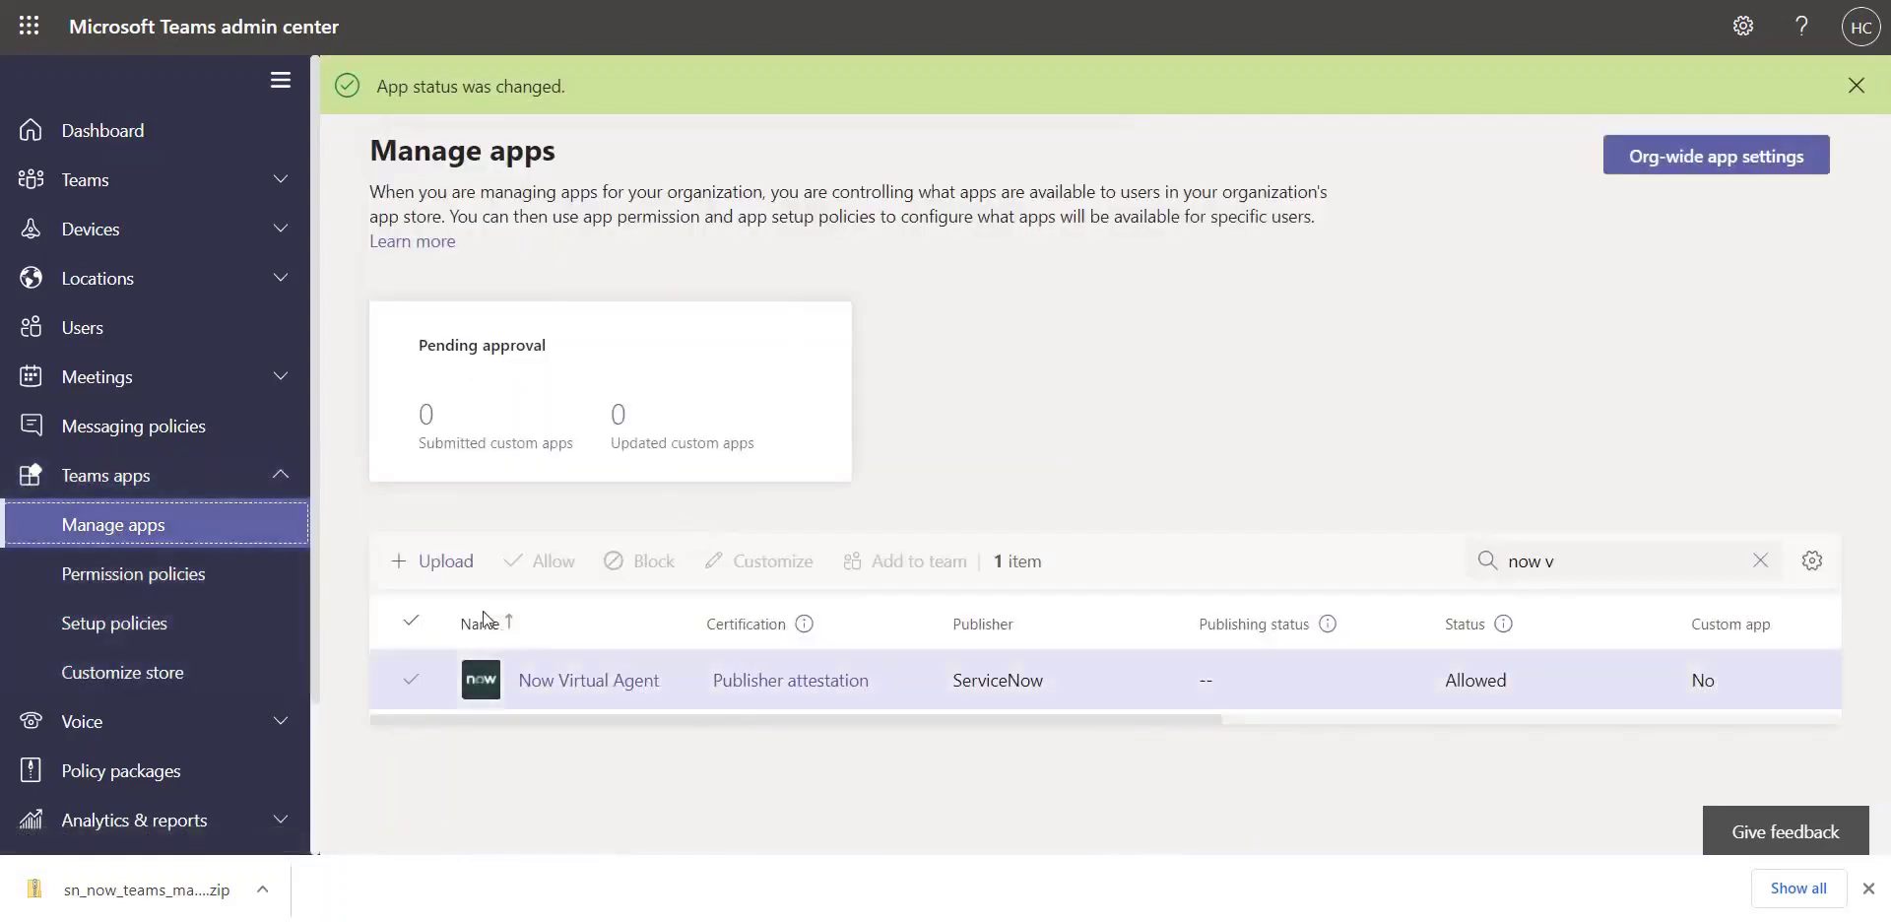
- Upload the sn_now_teams_manifest zip from Downloads as a custom app
{"action": "left_click", "coordinate": [444, 562]}
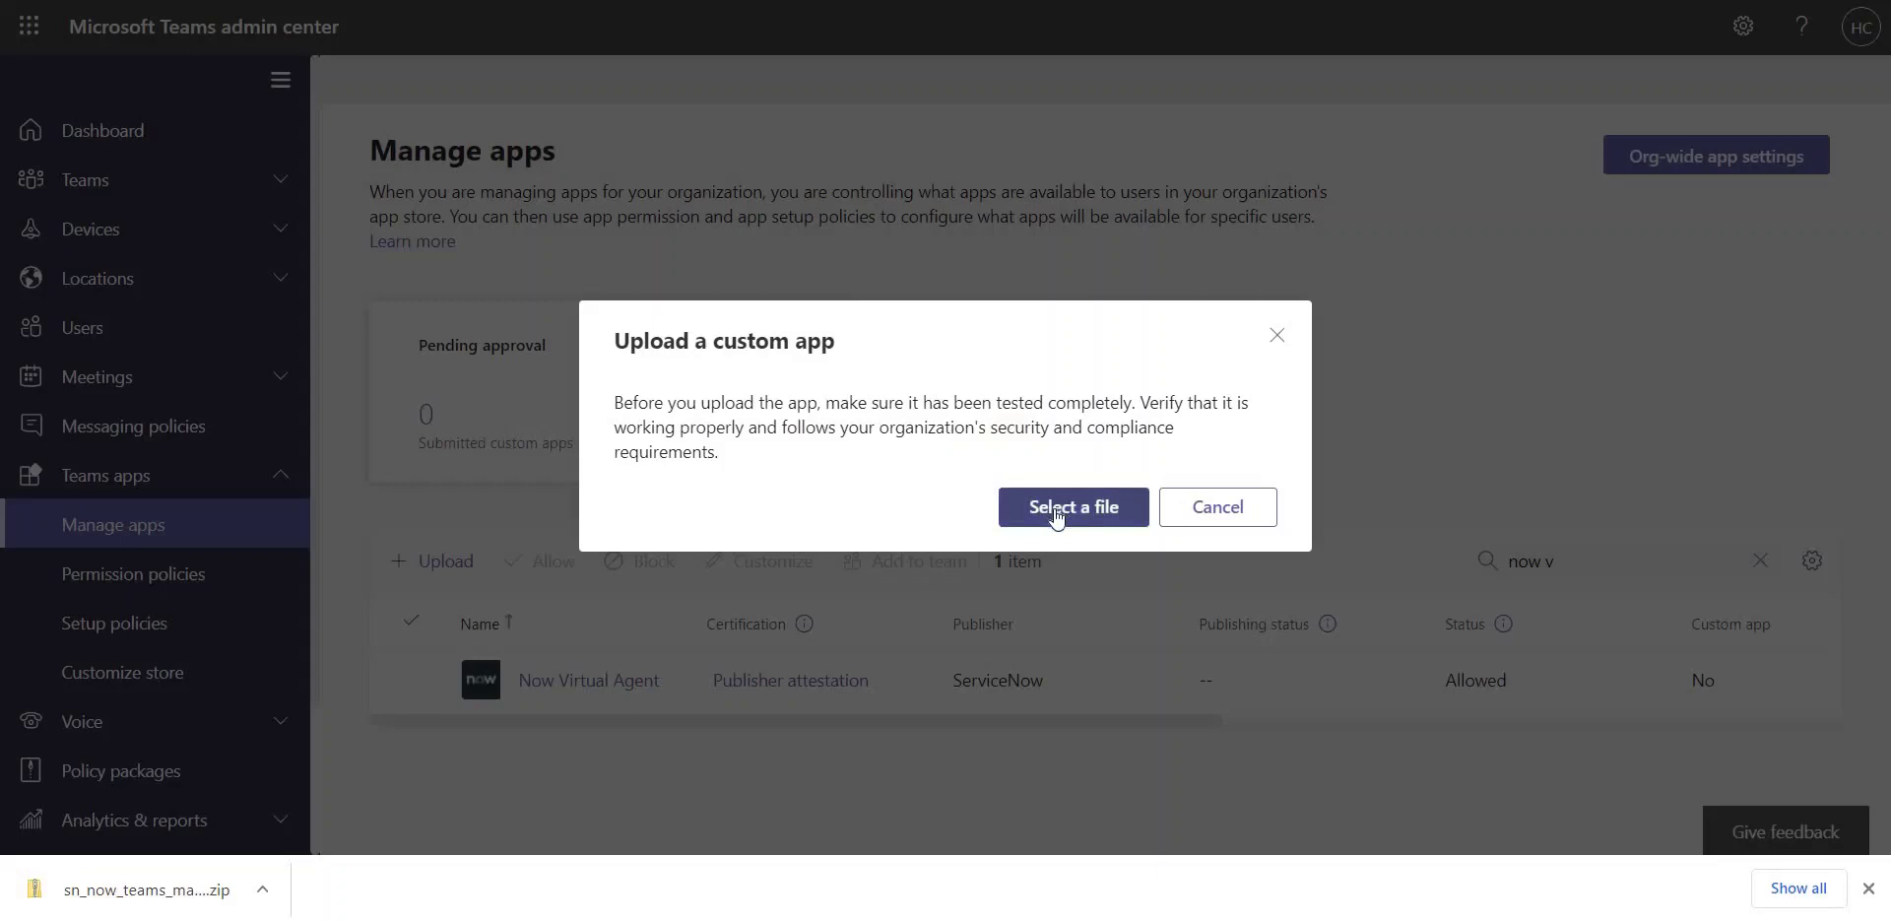
{"action": "left_click", "coordinate": [1055, 510]}
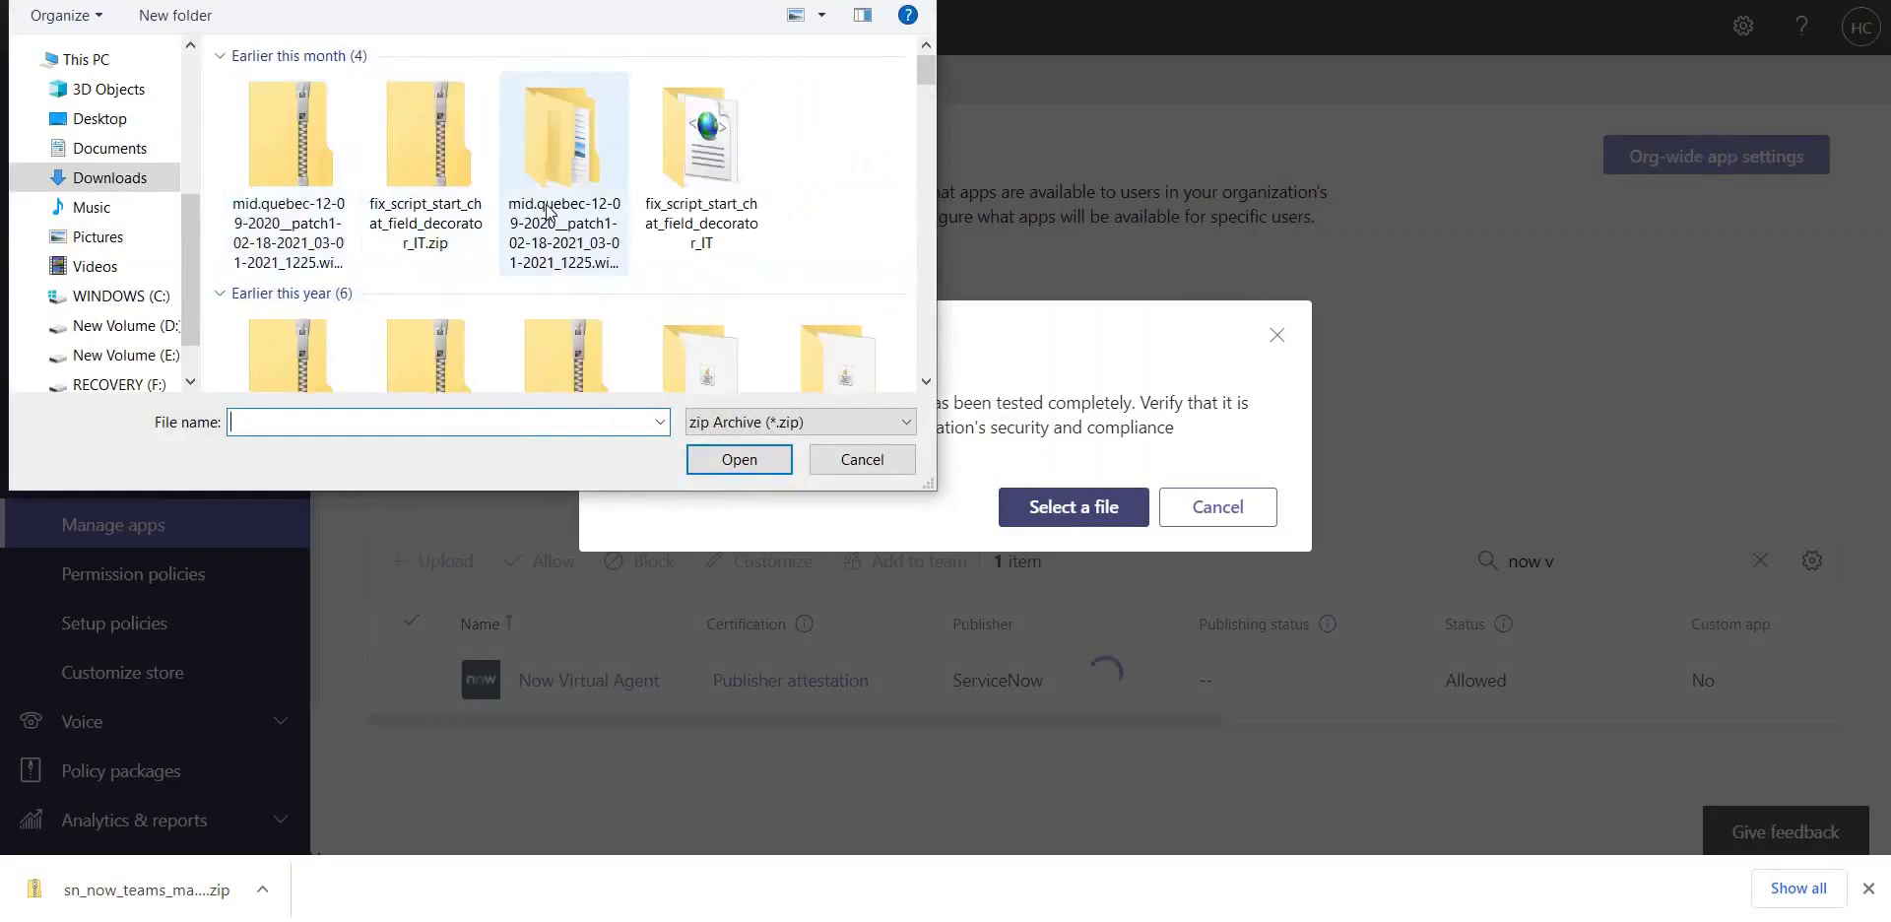
{"action": "left_click", "coordinate": [274, 134]}
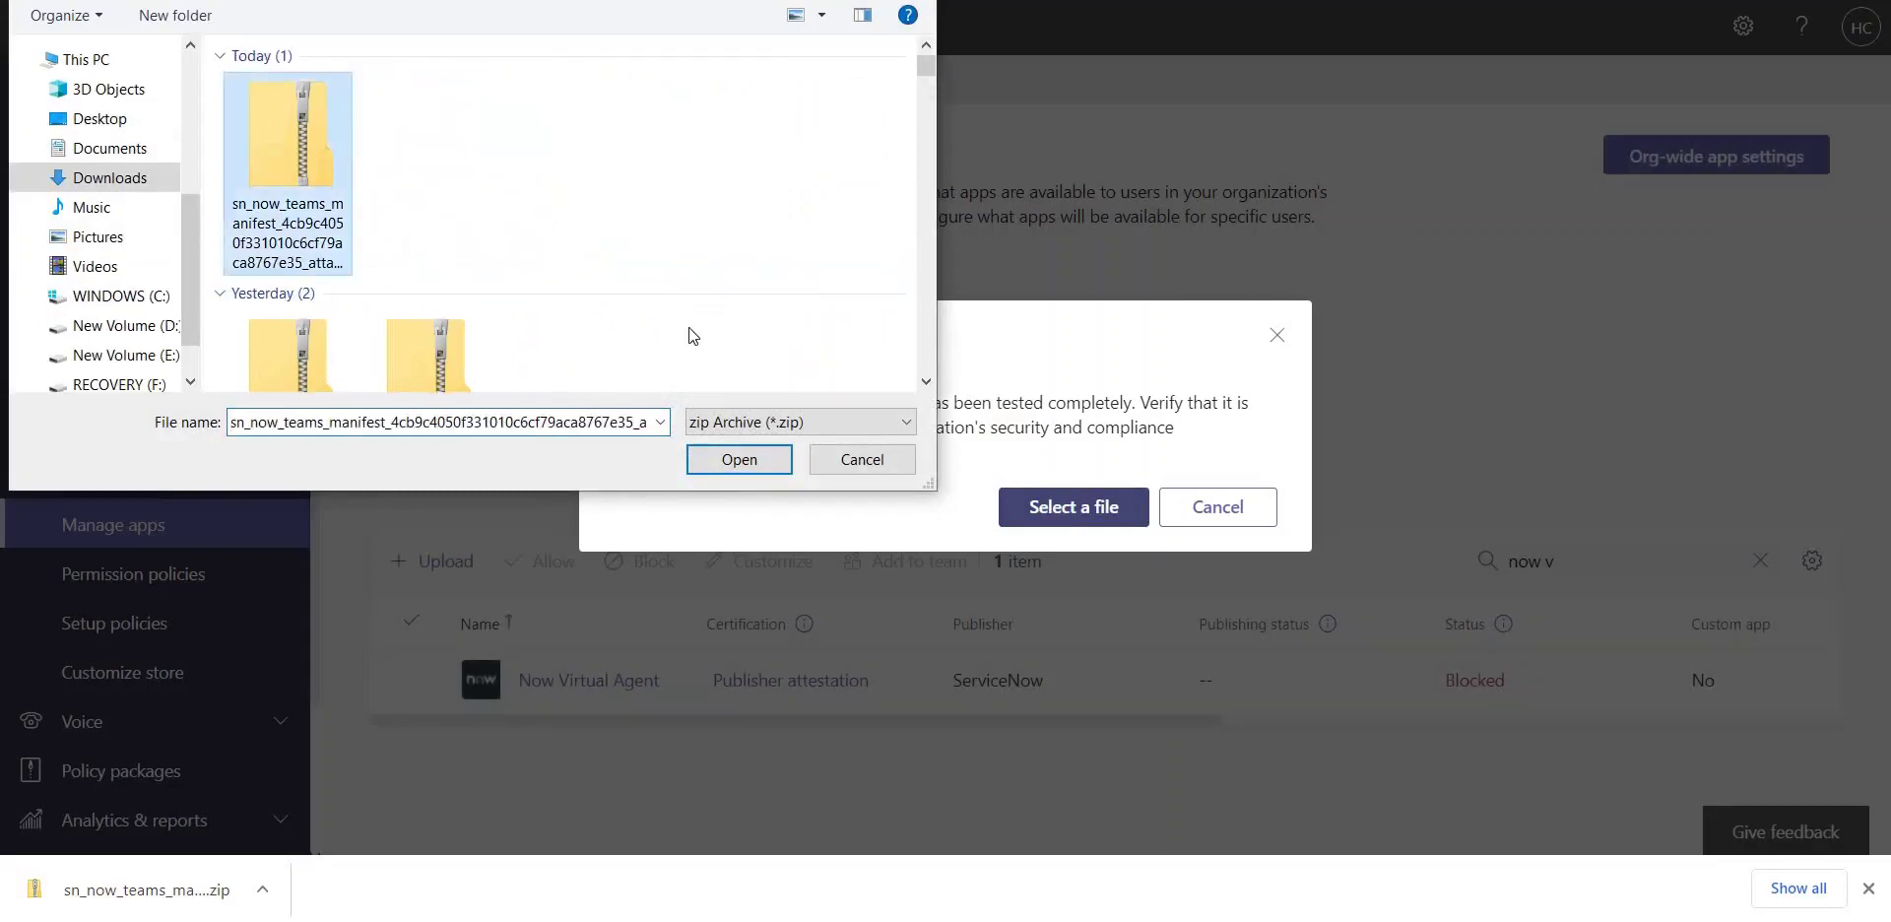
{"action": "left_click", "coordinate": [758, 458]}
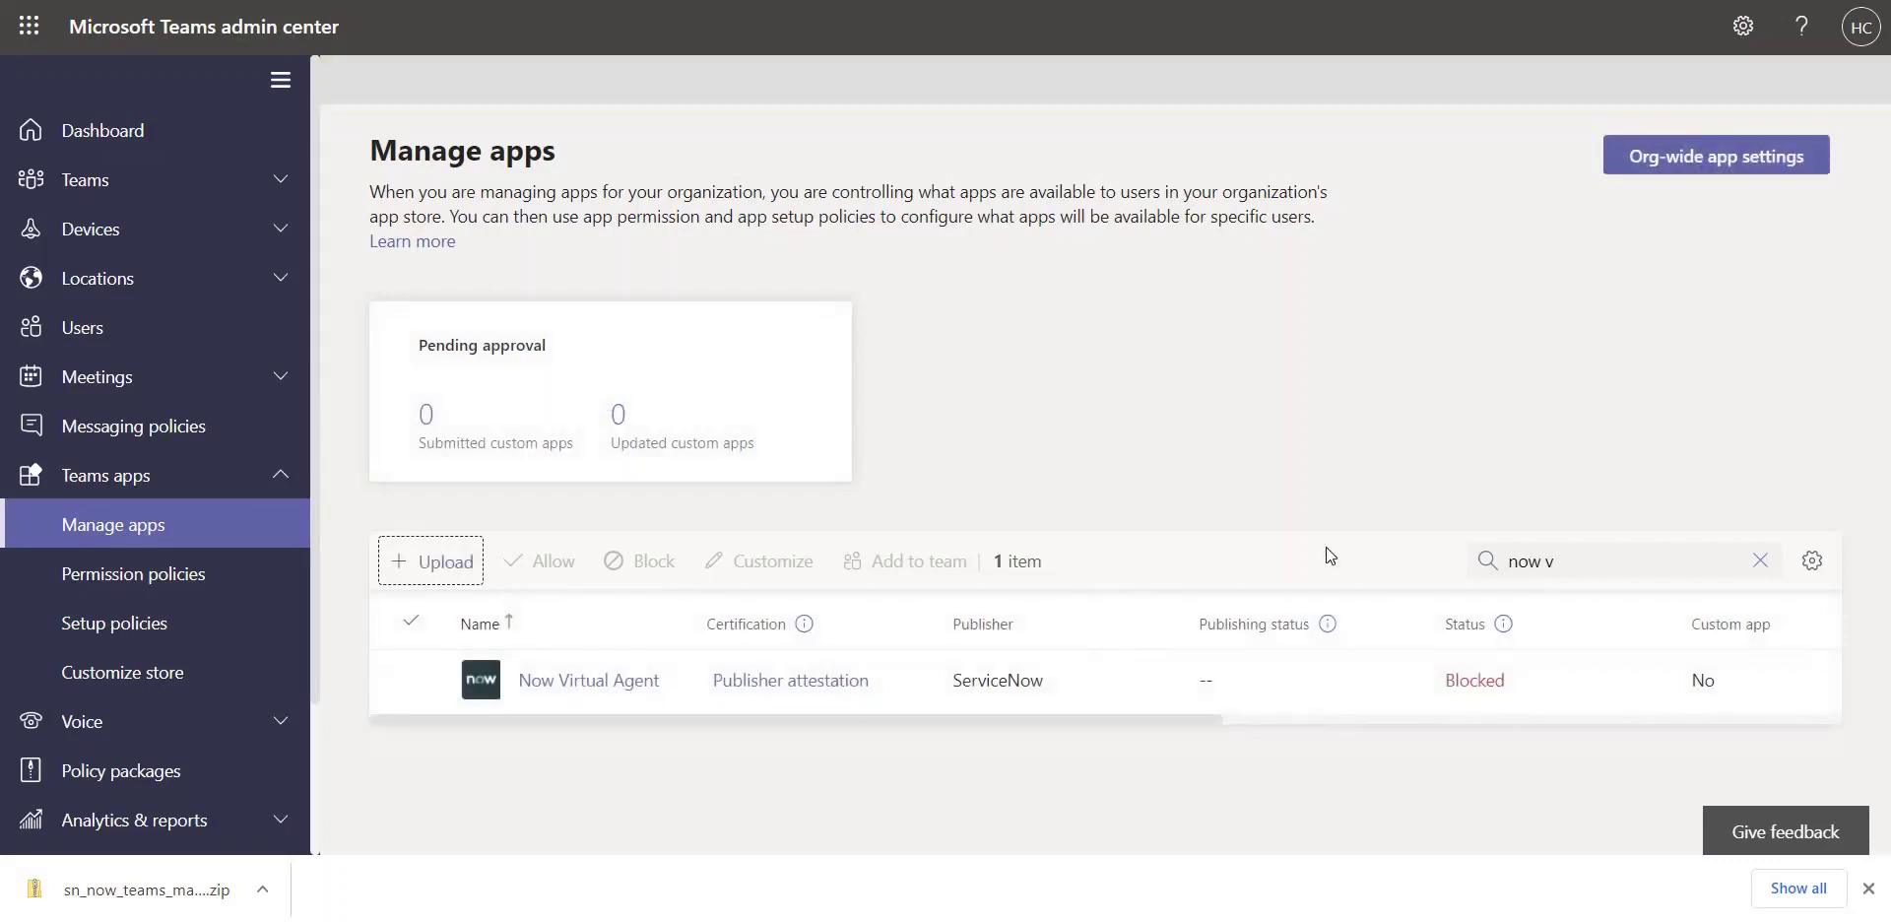
- Broaden the app search, open ServiceNow for Teams, and scroll through its About details
{"action": "left_click", "coordinate": [1529, 553]}
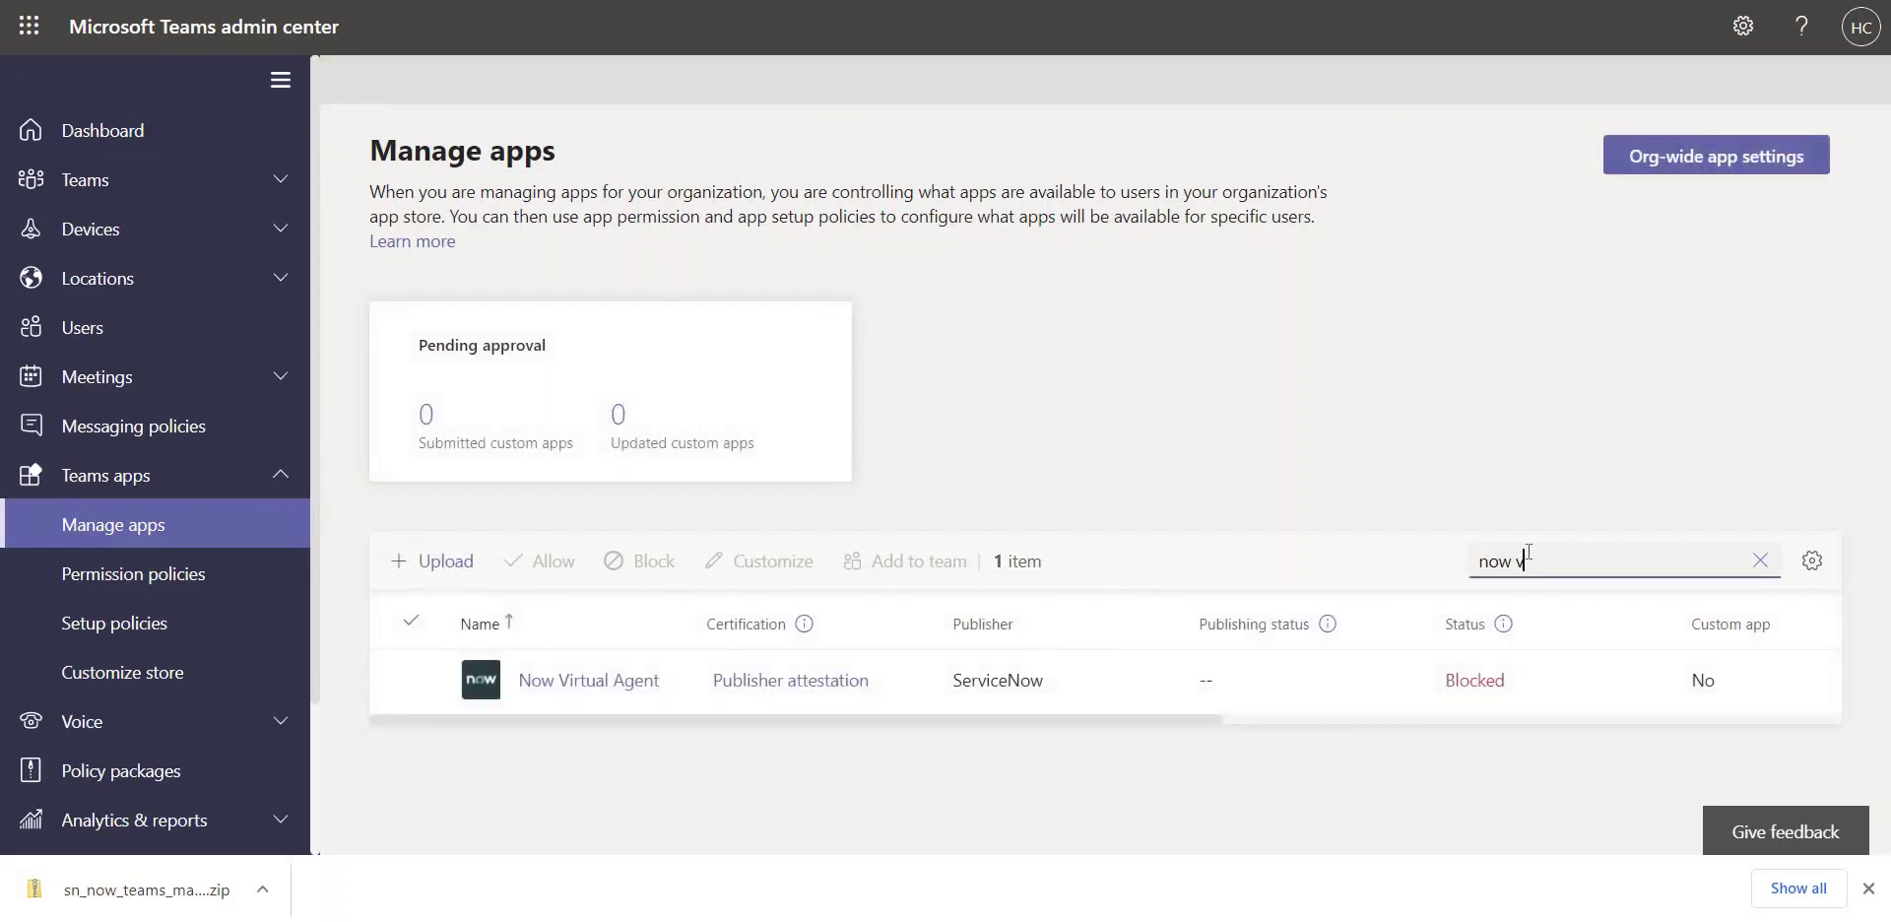
{"action": "key", "text": "BackSpace"}
{"action": "key", "text": "BackSpace"}
{"action": "scroll", "coordinate": [1392, 581], "scroll_direction": "down", "scroll_amount": 2}
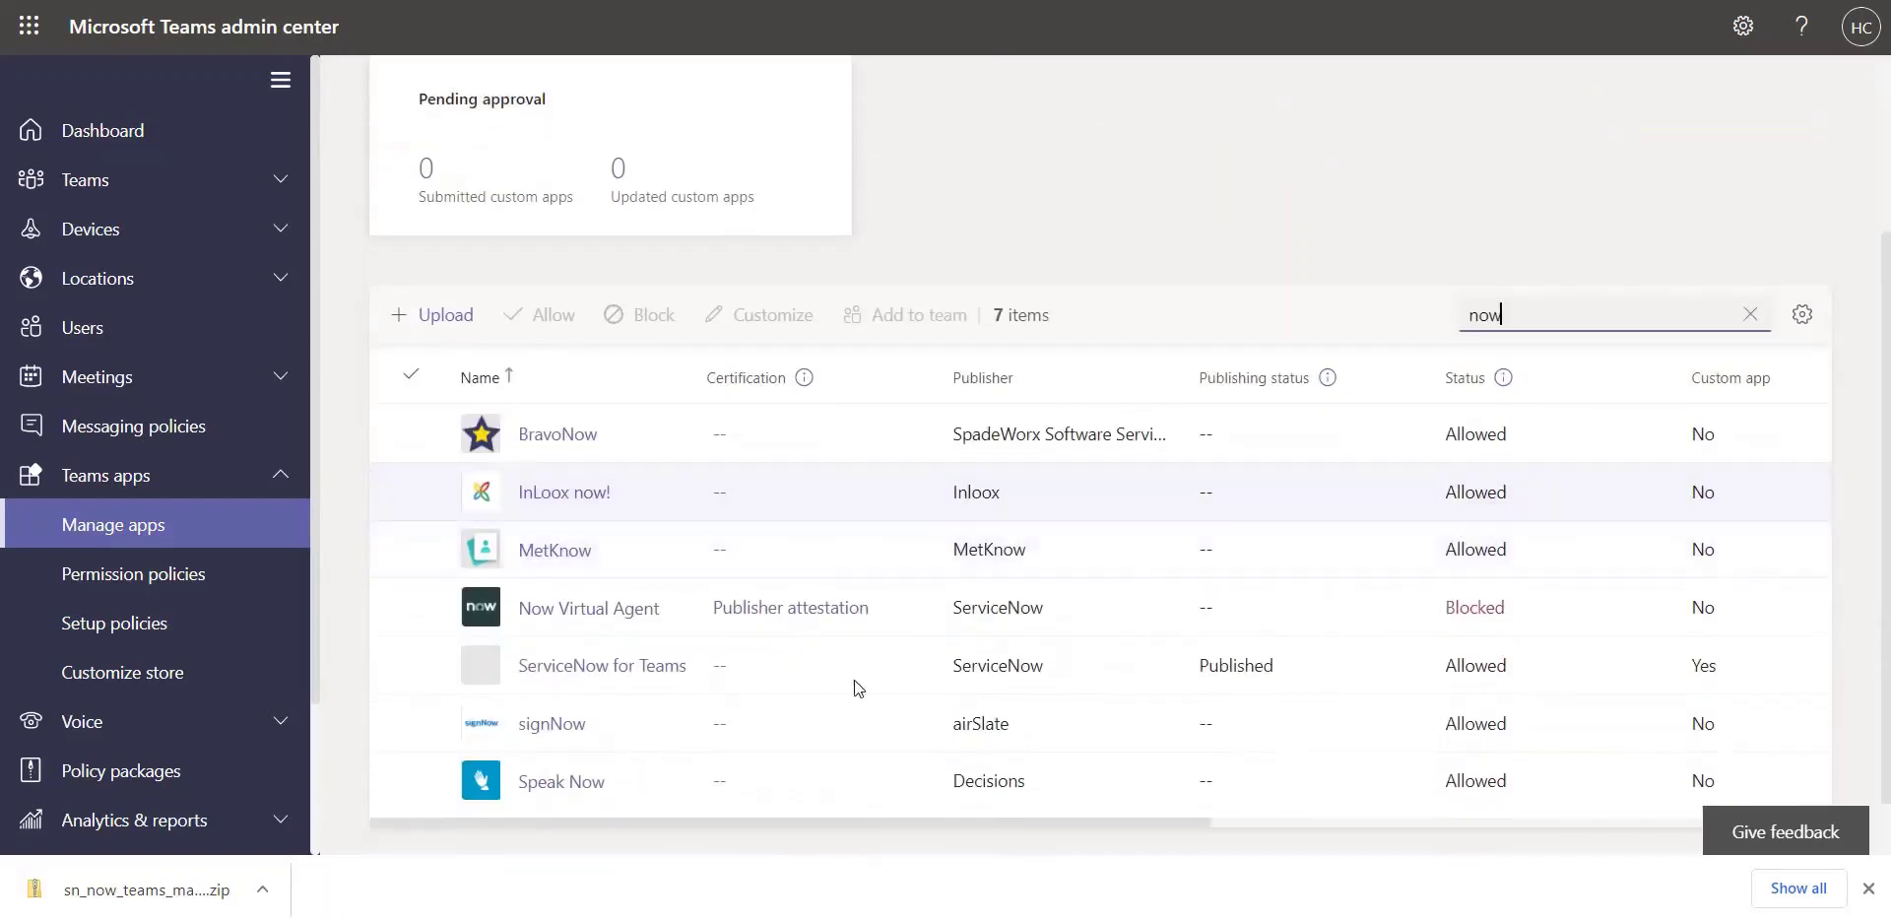
{"action": "left_click", "coordinate": [586, 670]}
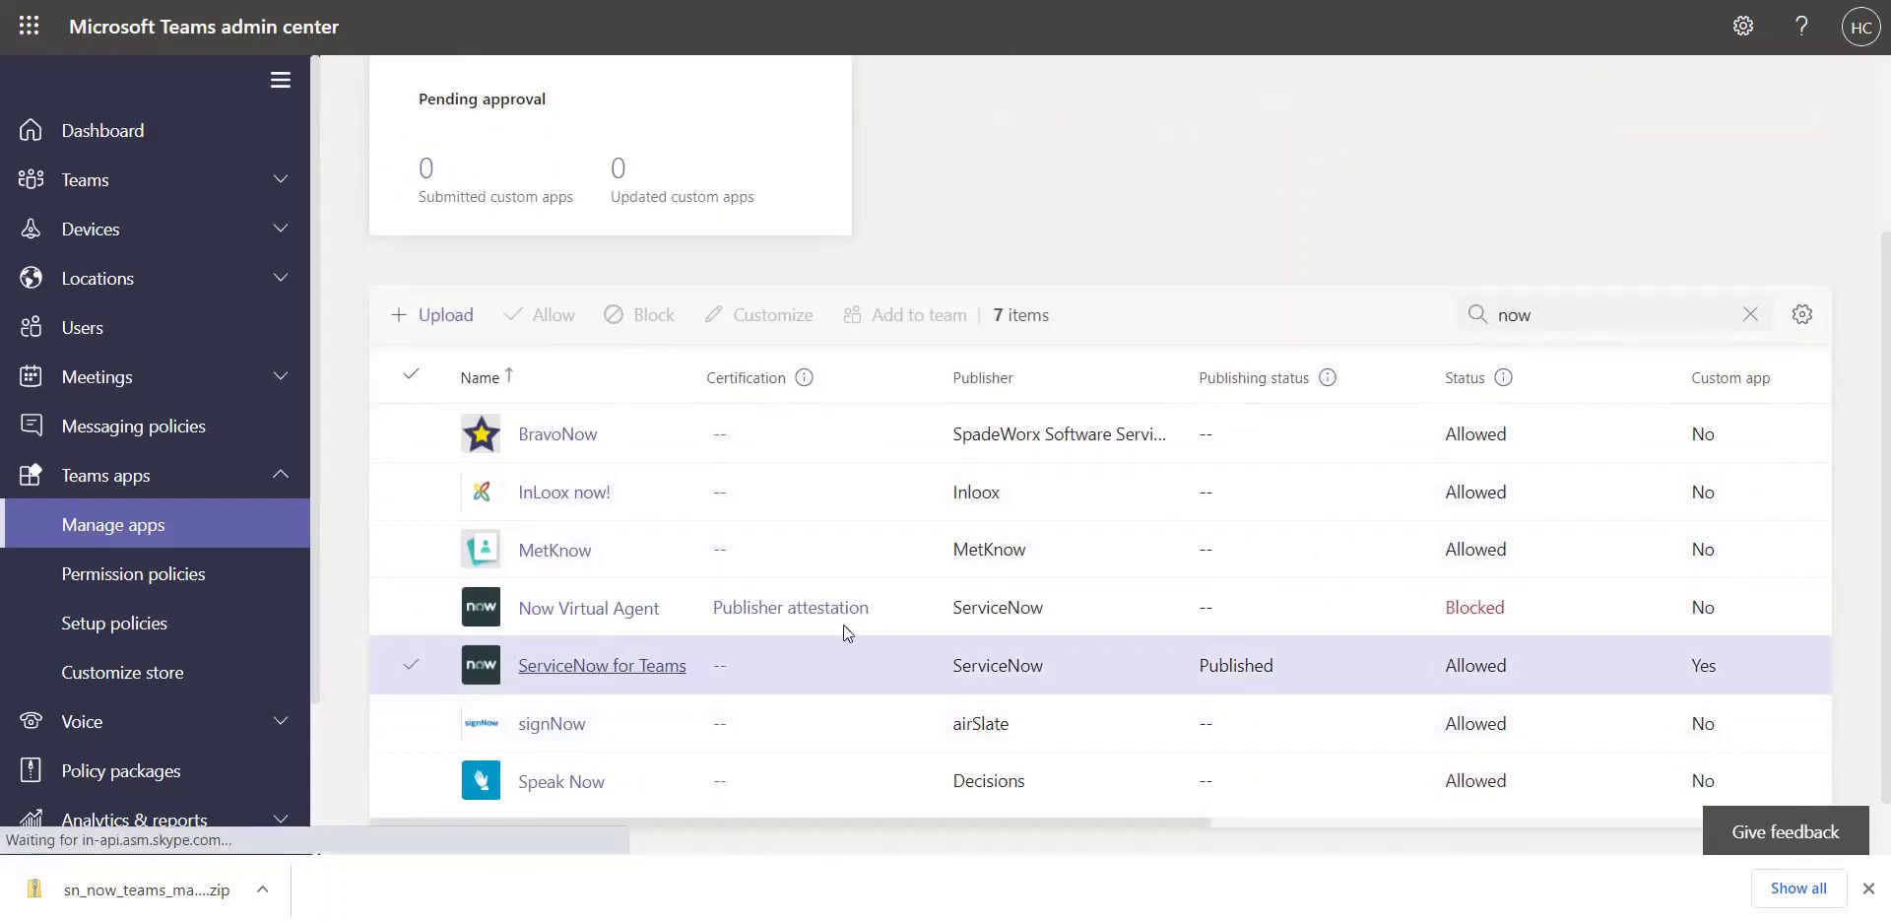
{"action": "scroll", "coordinate": [876, 580], "scroll_direction": "down", "scroll_amount": 3}
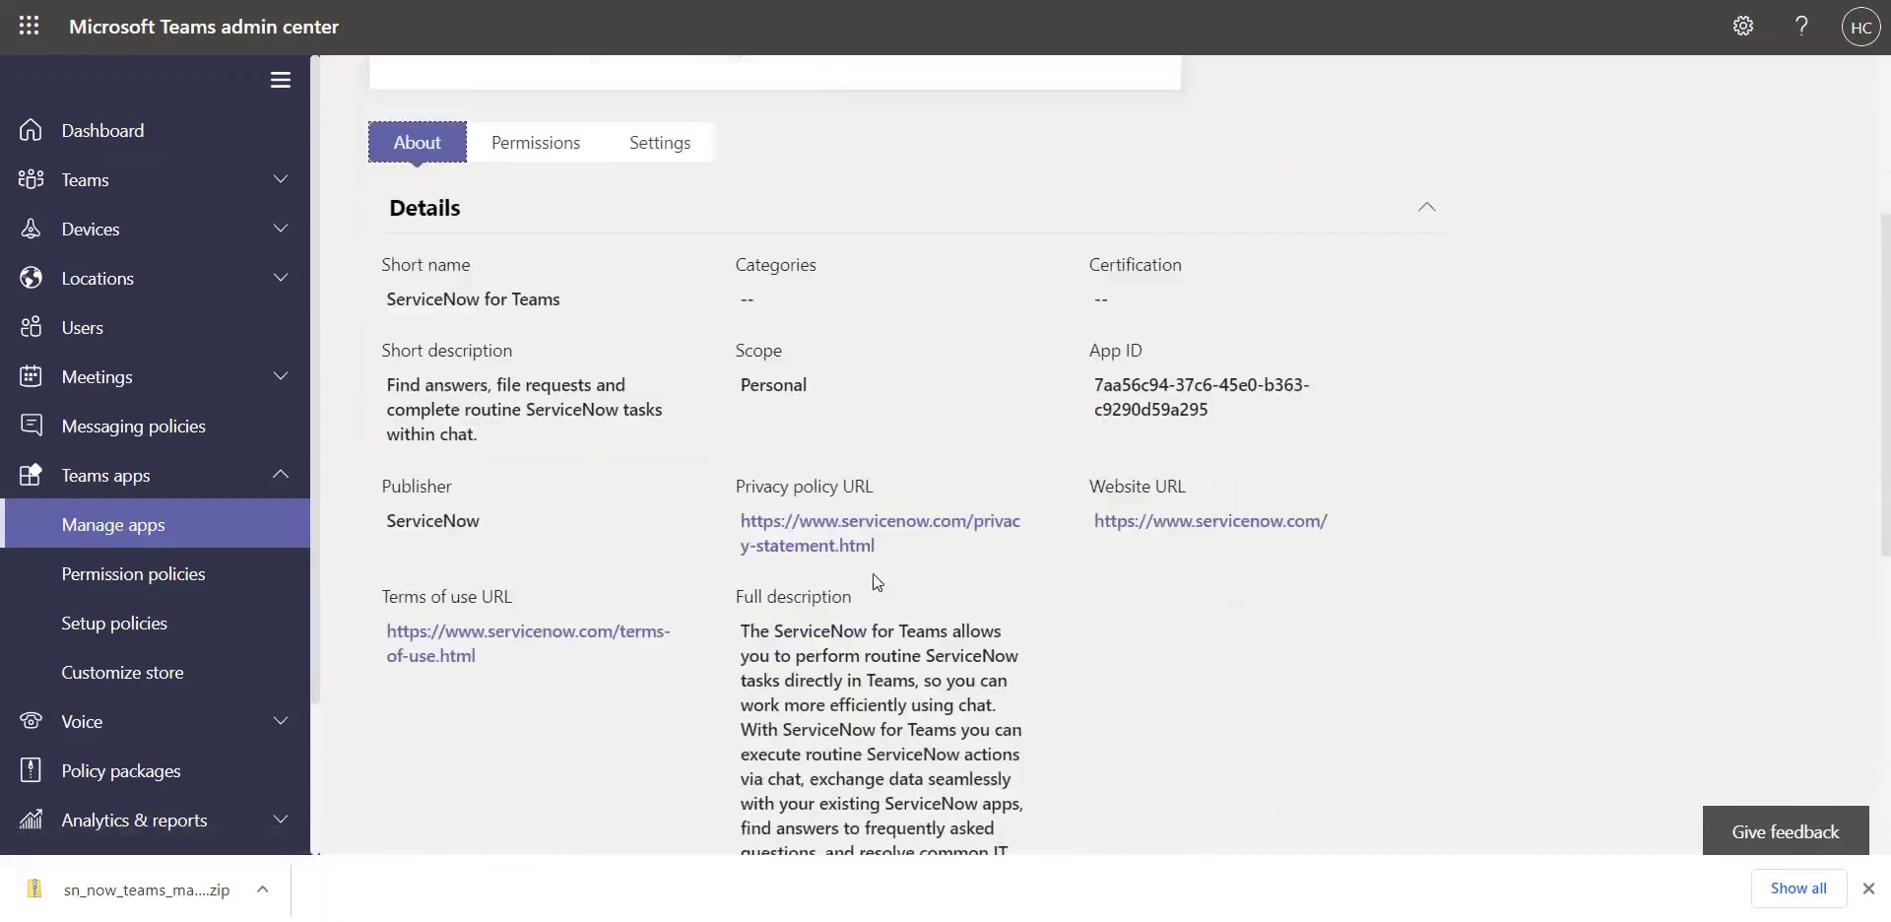
{"action": "scroll", "coordinate": [880, 606], "scroll_direction": "down", "scroll_amount": 5}
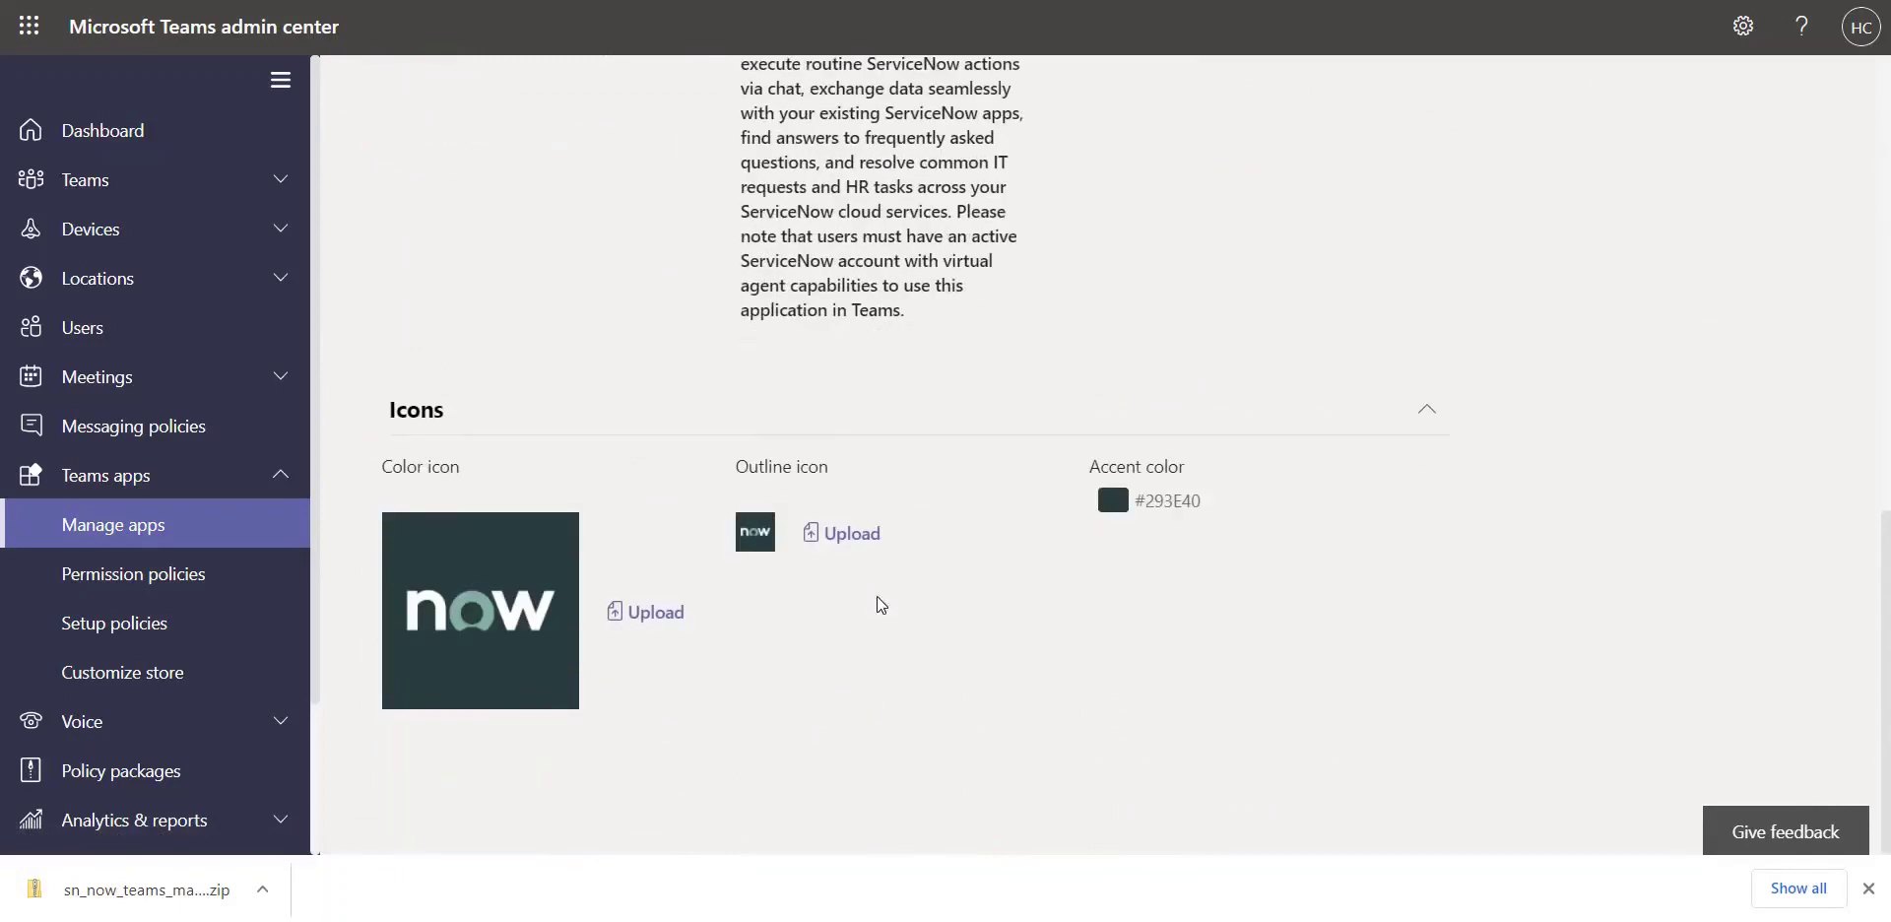
{"action": "scroll", "coordinate": [879, 603], "scroll_direction": "up", "scroll_amount": 8}
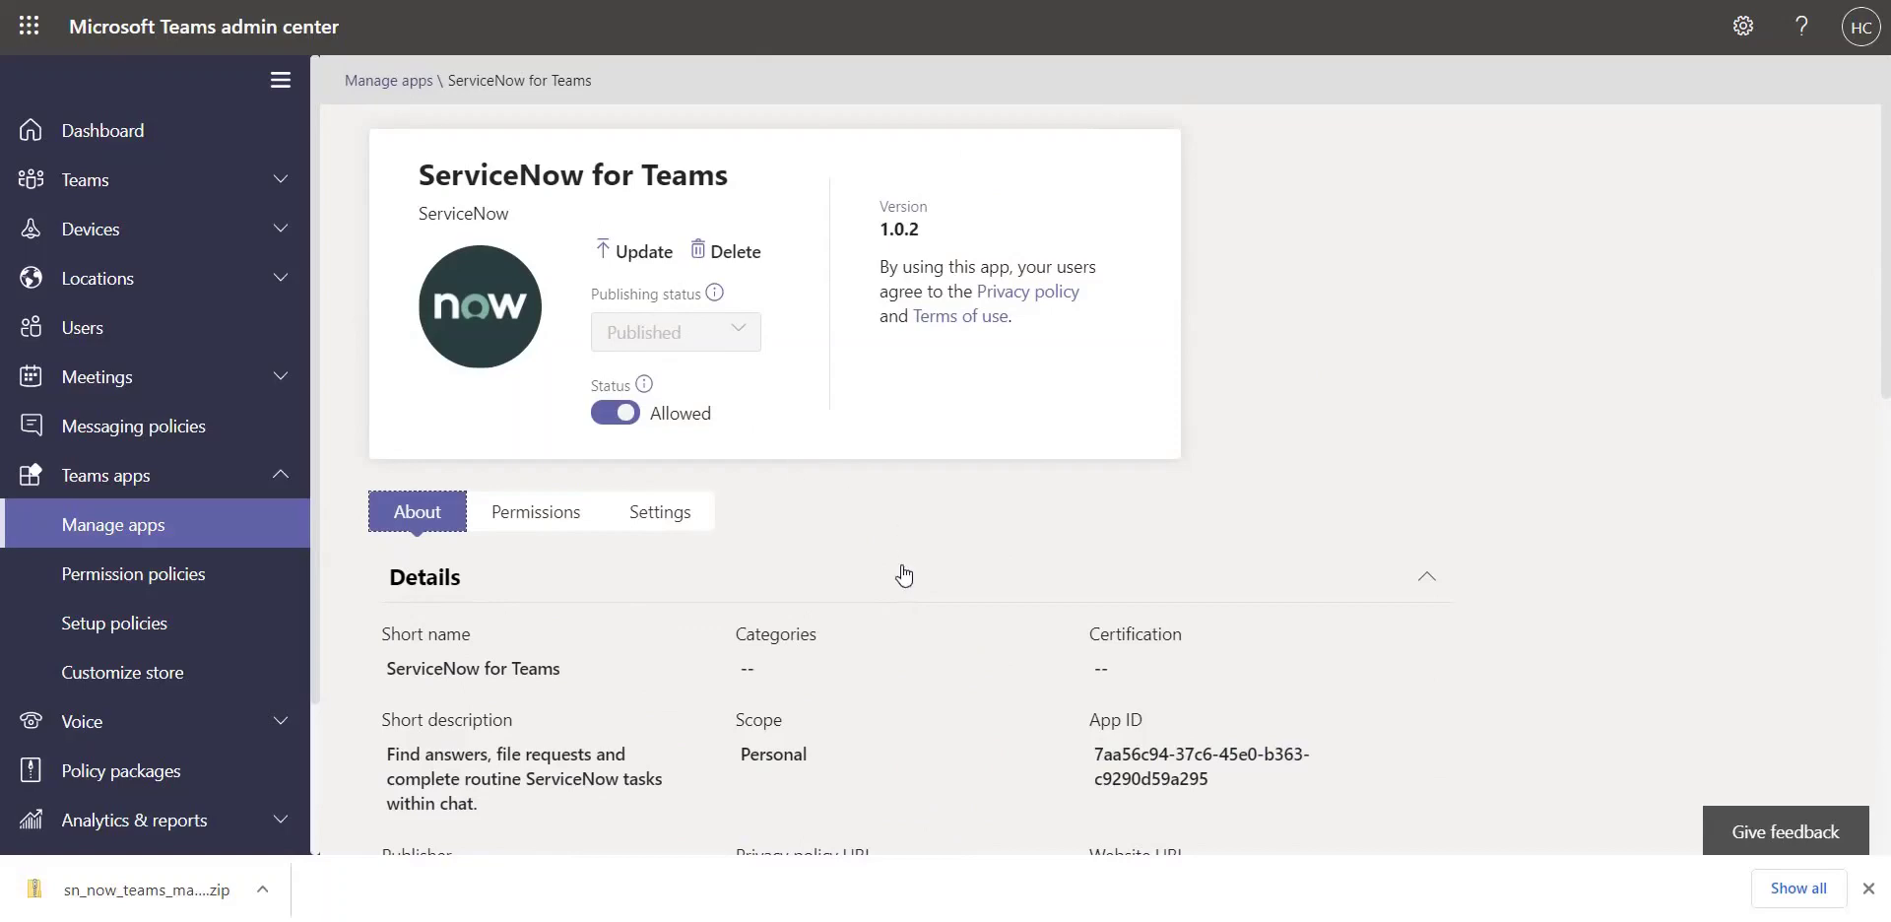
{"action": "scroll", "coordinate": [904, 574], "scroll_direction": "down", "scroll_amount": 5}
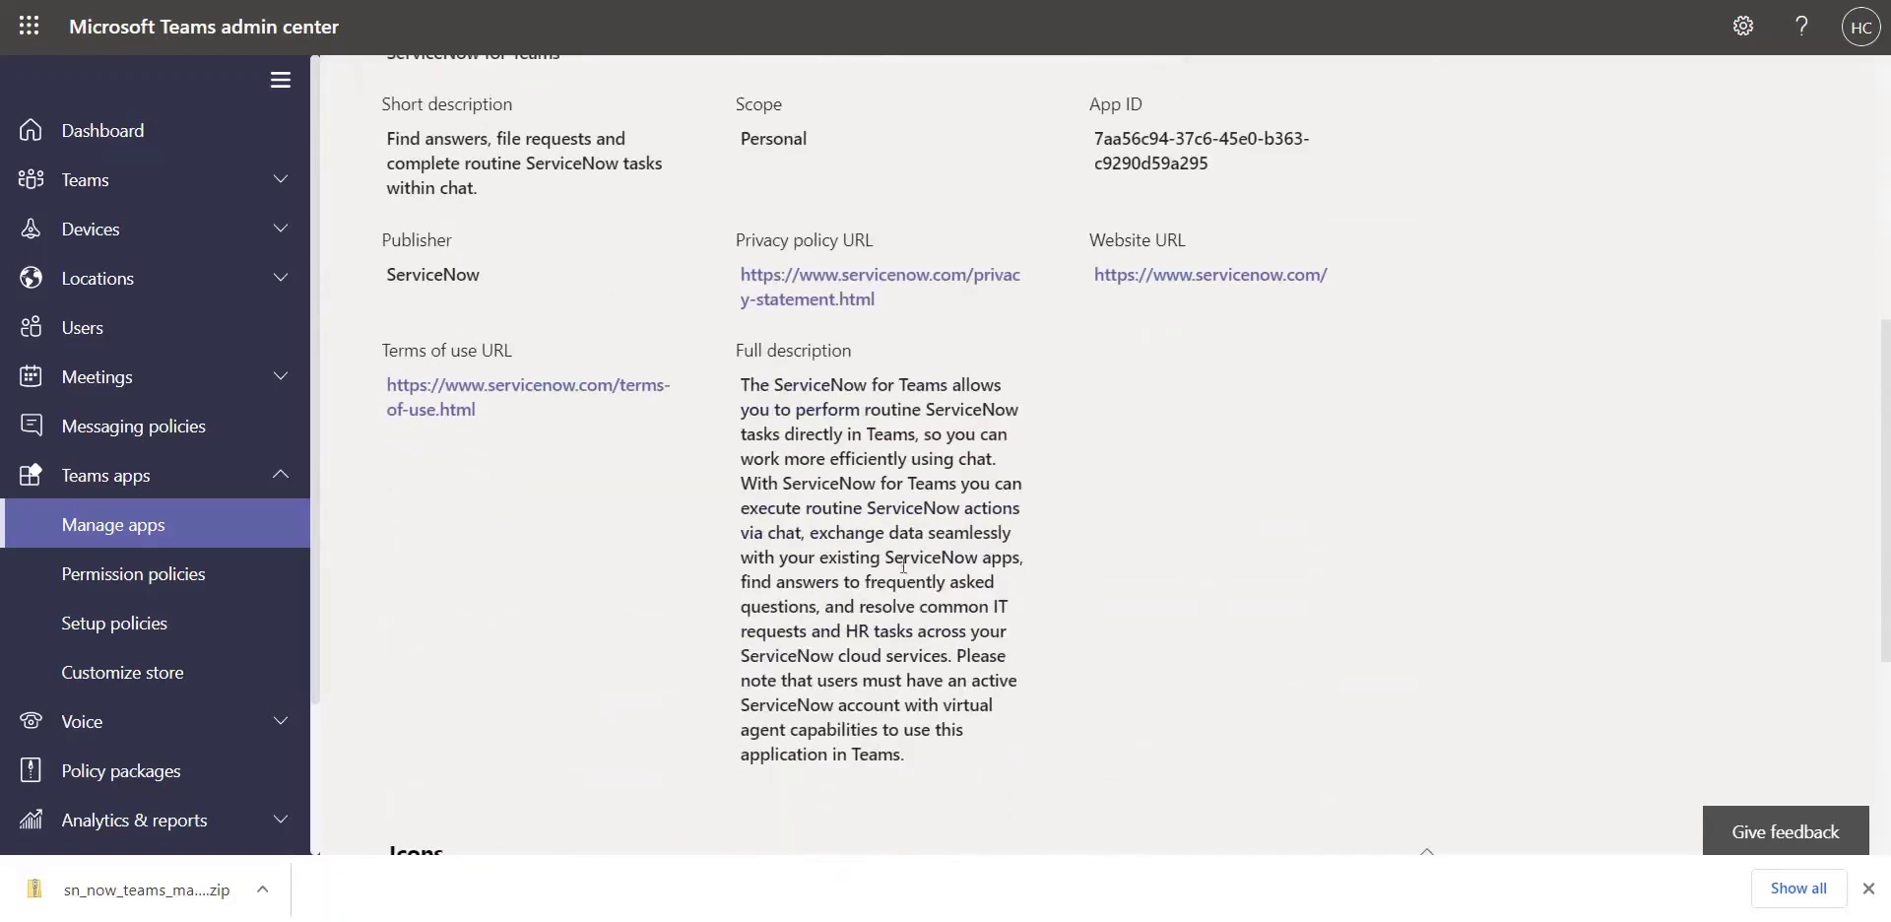
{"action": "scroll", "coordinate": [904, 566], "scroll_direction": "up", "scroll_amount": 1}
{"action": "scroll", "coordinate": [903, 564], "scroll_direction": "up", "scroll_amount": 4}
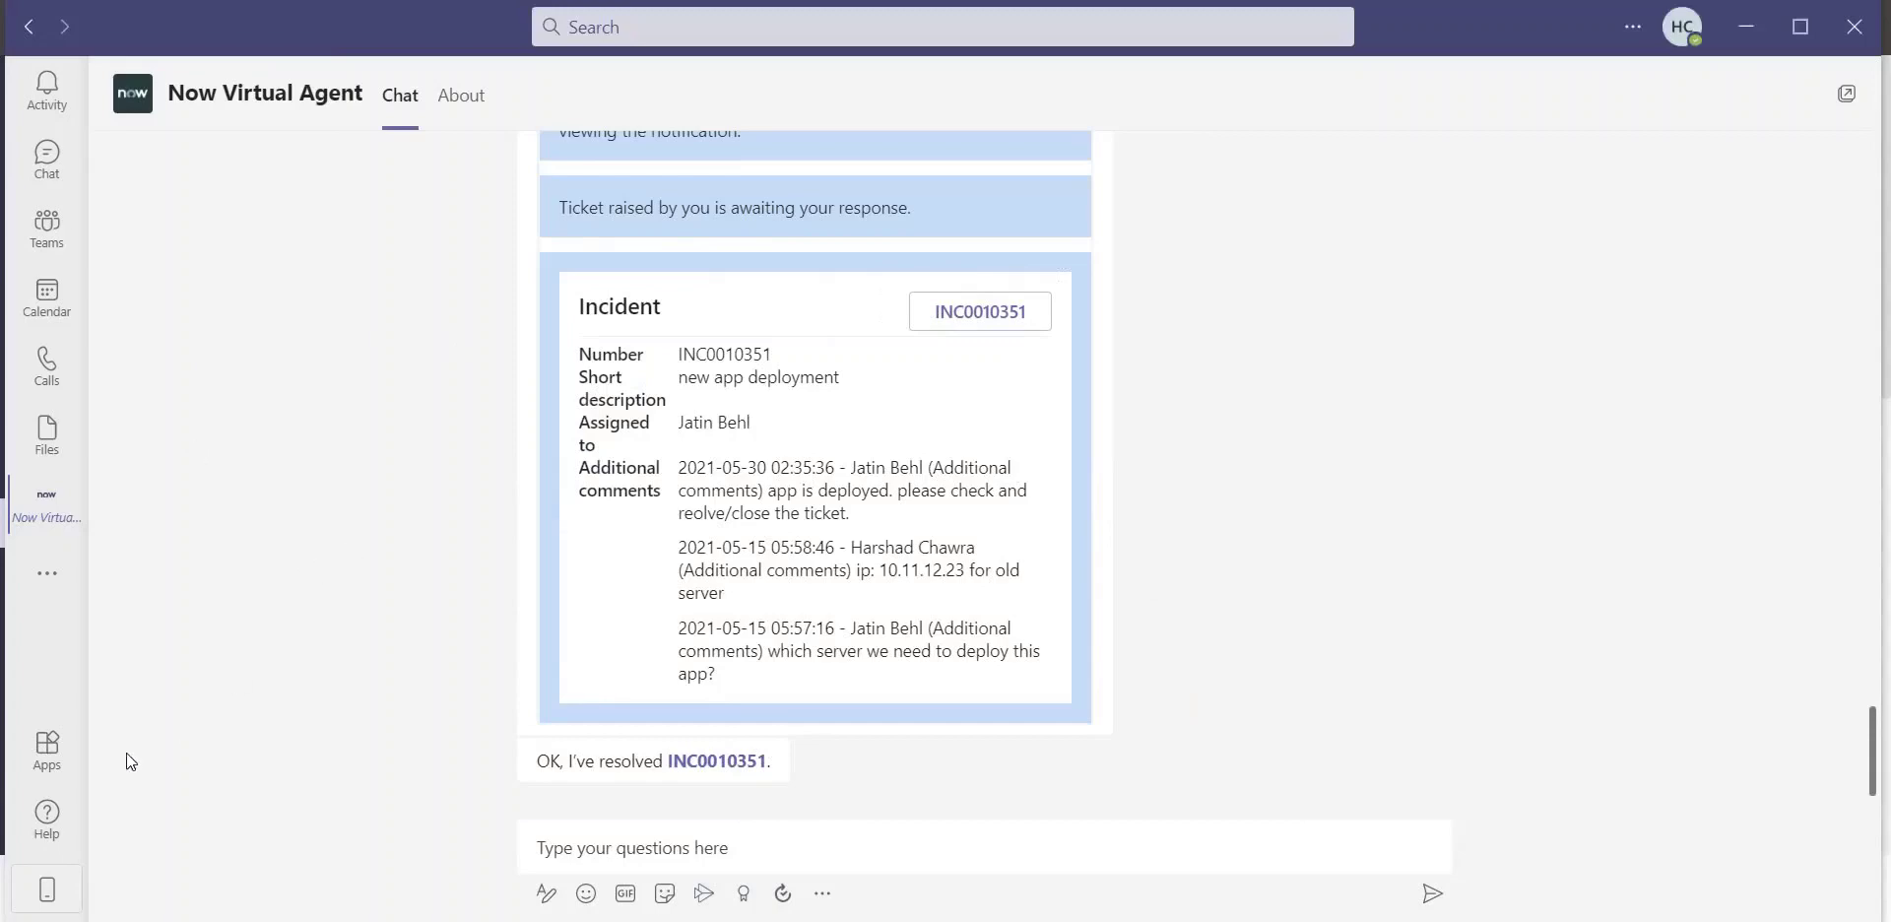
- Search the Teams app store for 'servicenow' and add the ServiceNow for Teams app
{"action": "left_click", "coordinate": [48, 750]}
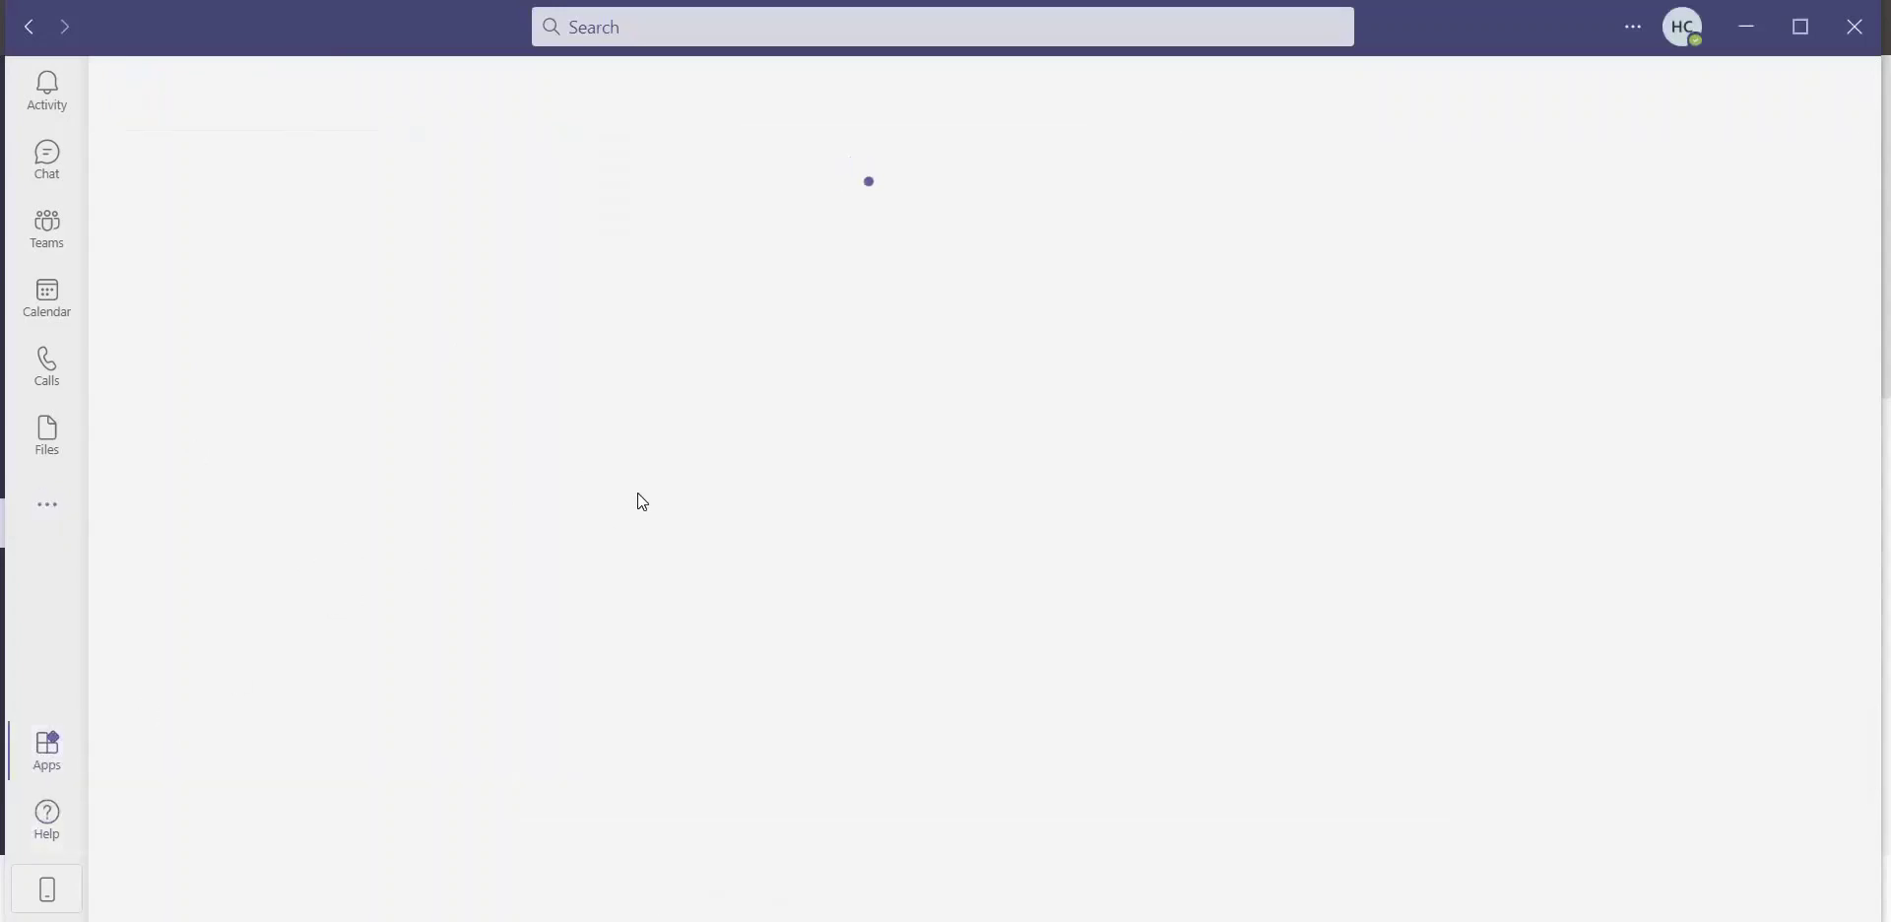
{"action": "left_click", "coordinate": [233, 175]}
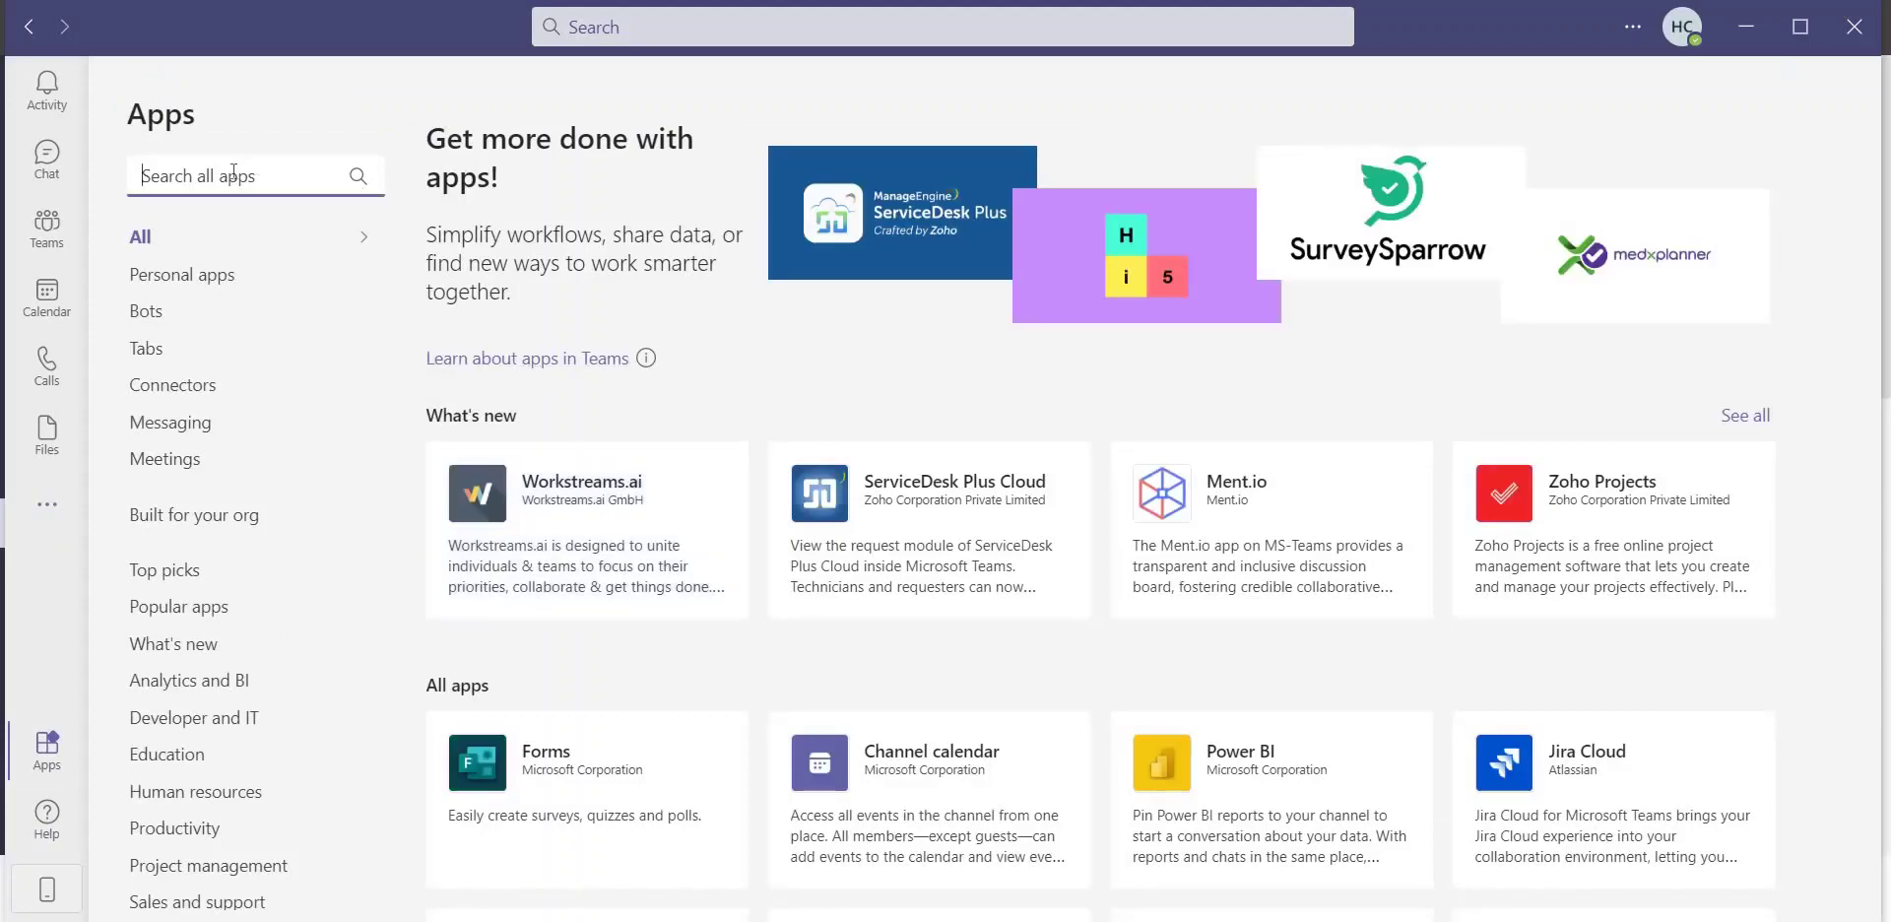
{"action": "type", "text": "serv"}
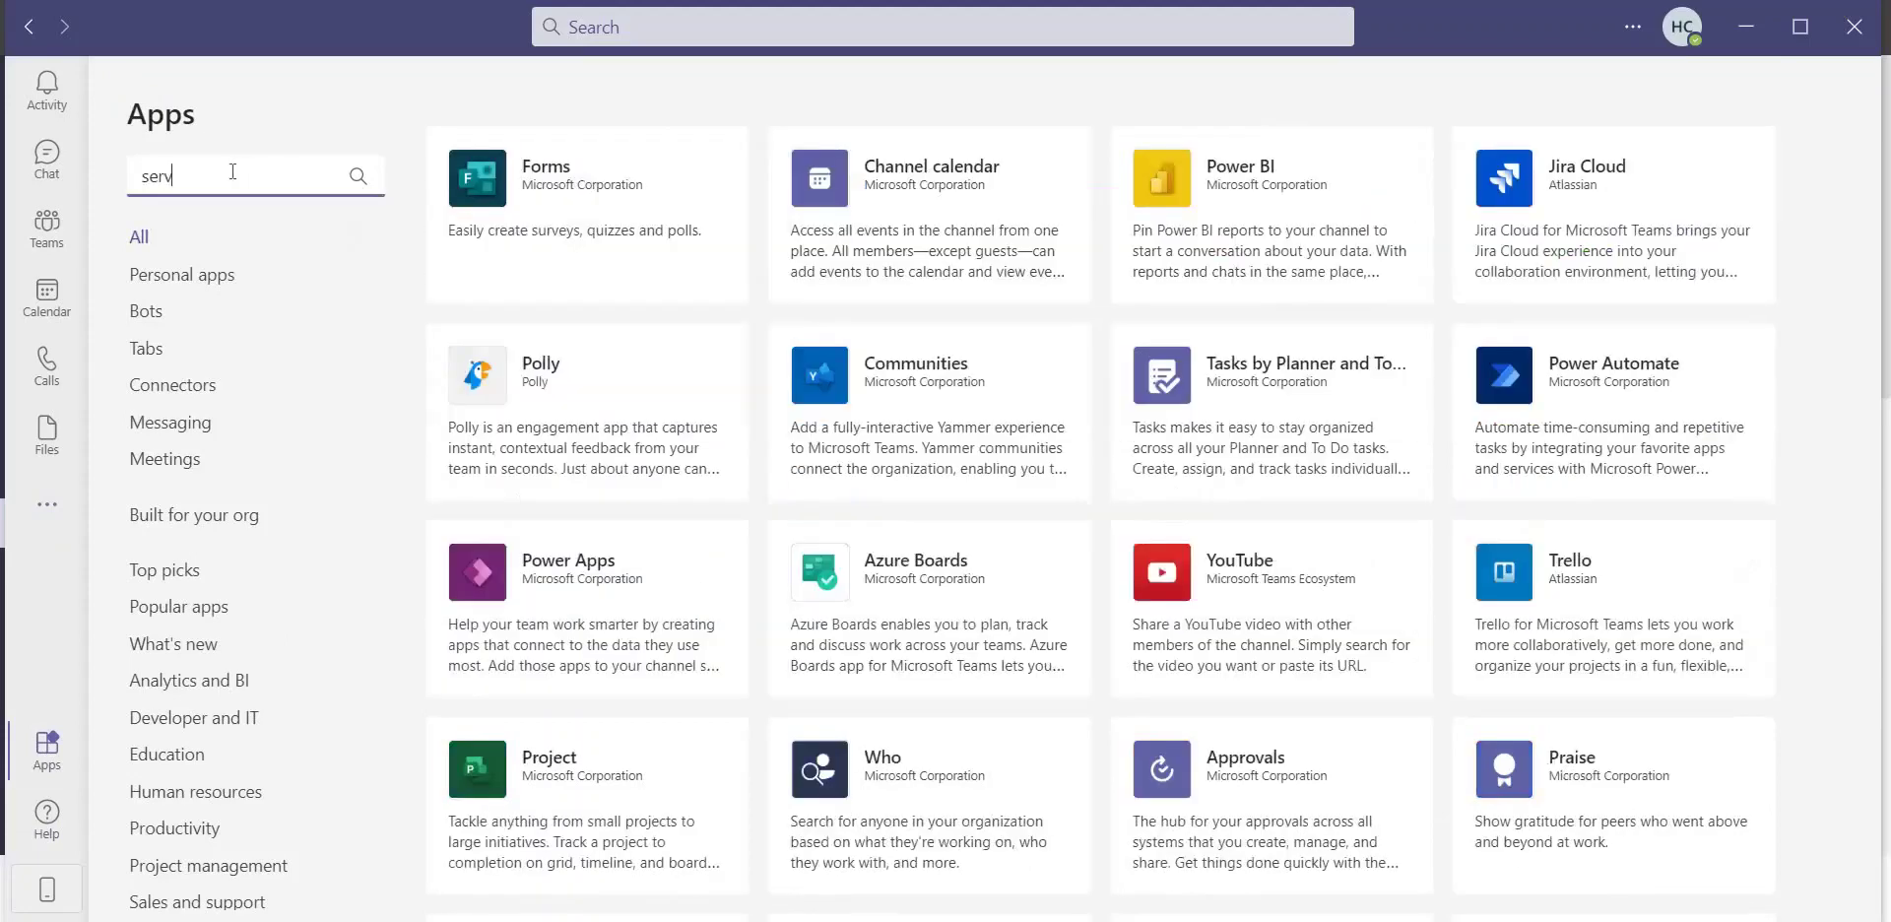
{"action": "type", "text": "icenow"}
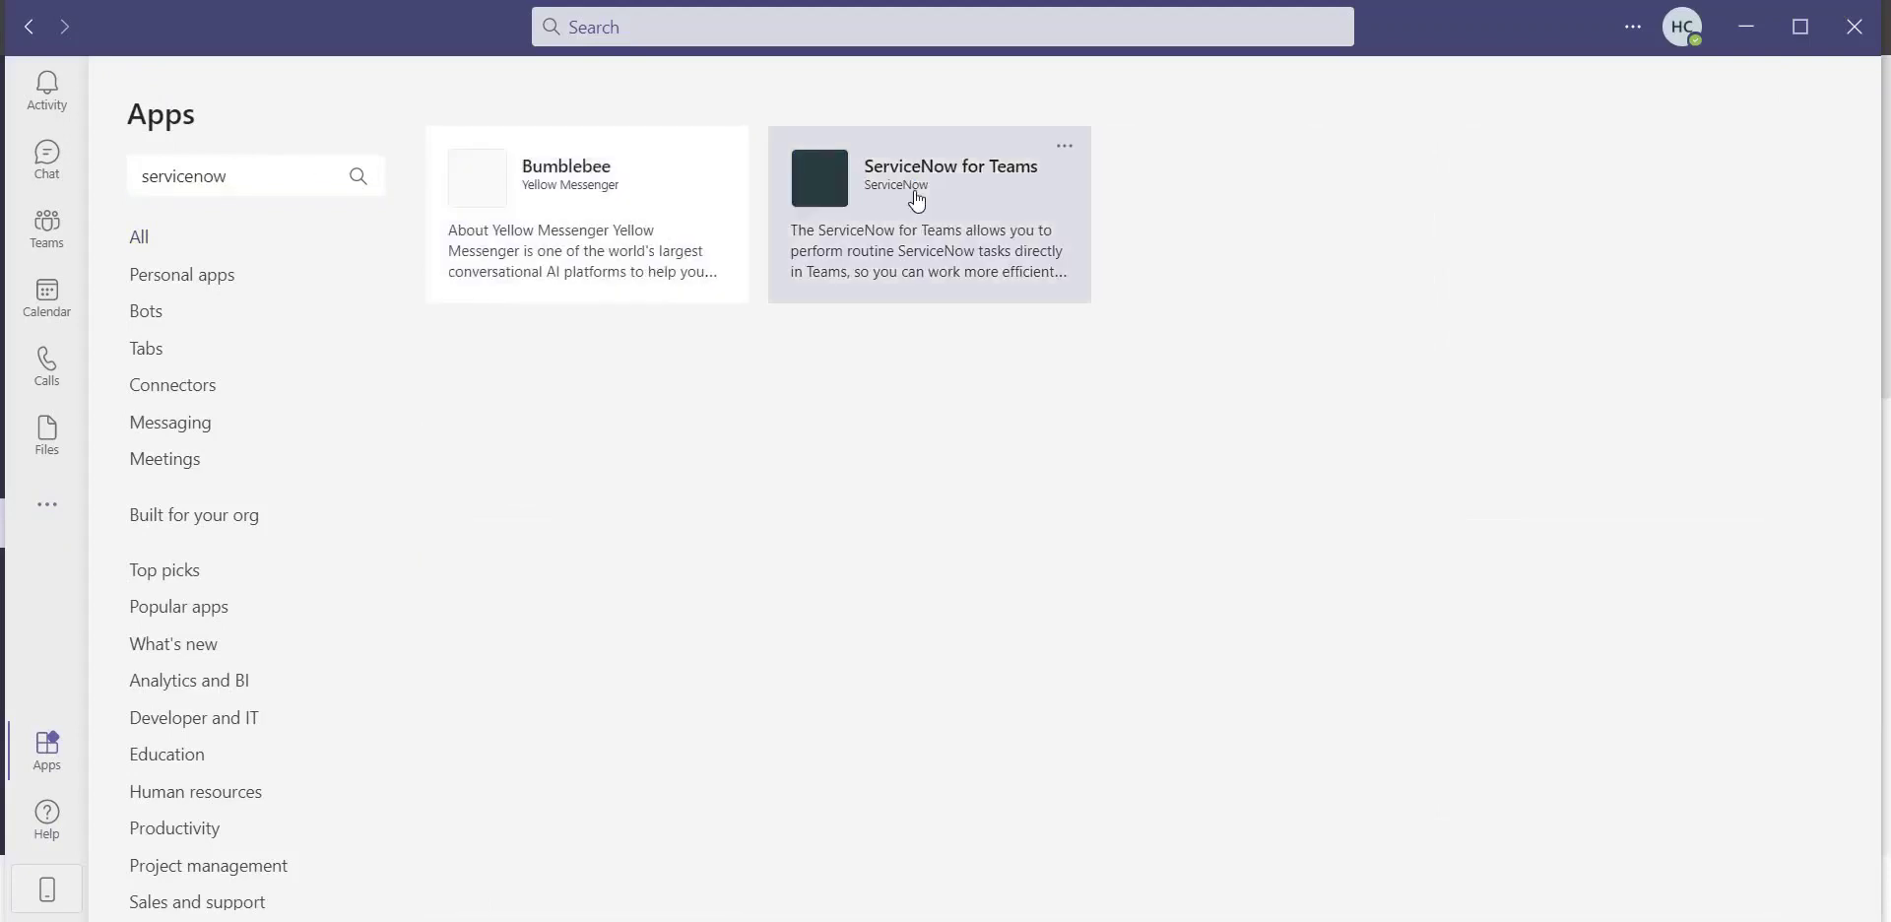
{"action": "left_click", "coordinate": [908, 191]}
{"action": "left_click", "coordinate": [611, 220]}
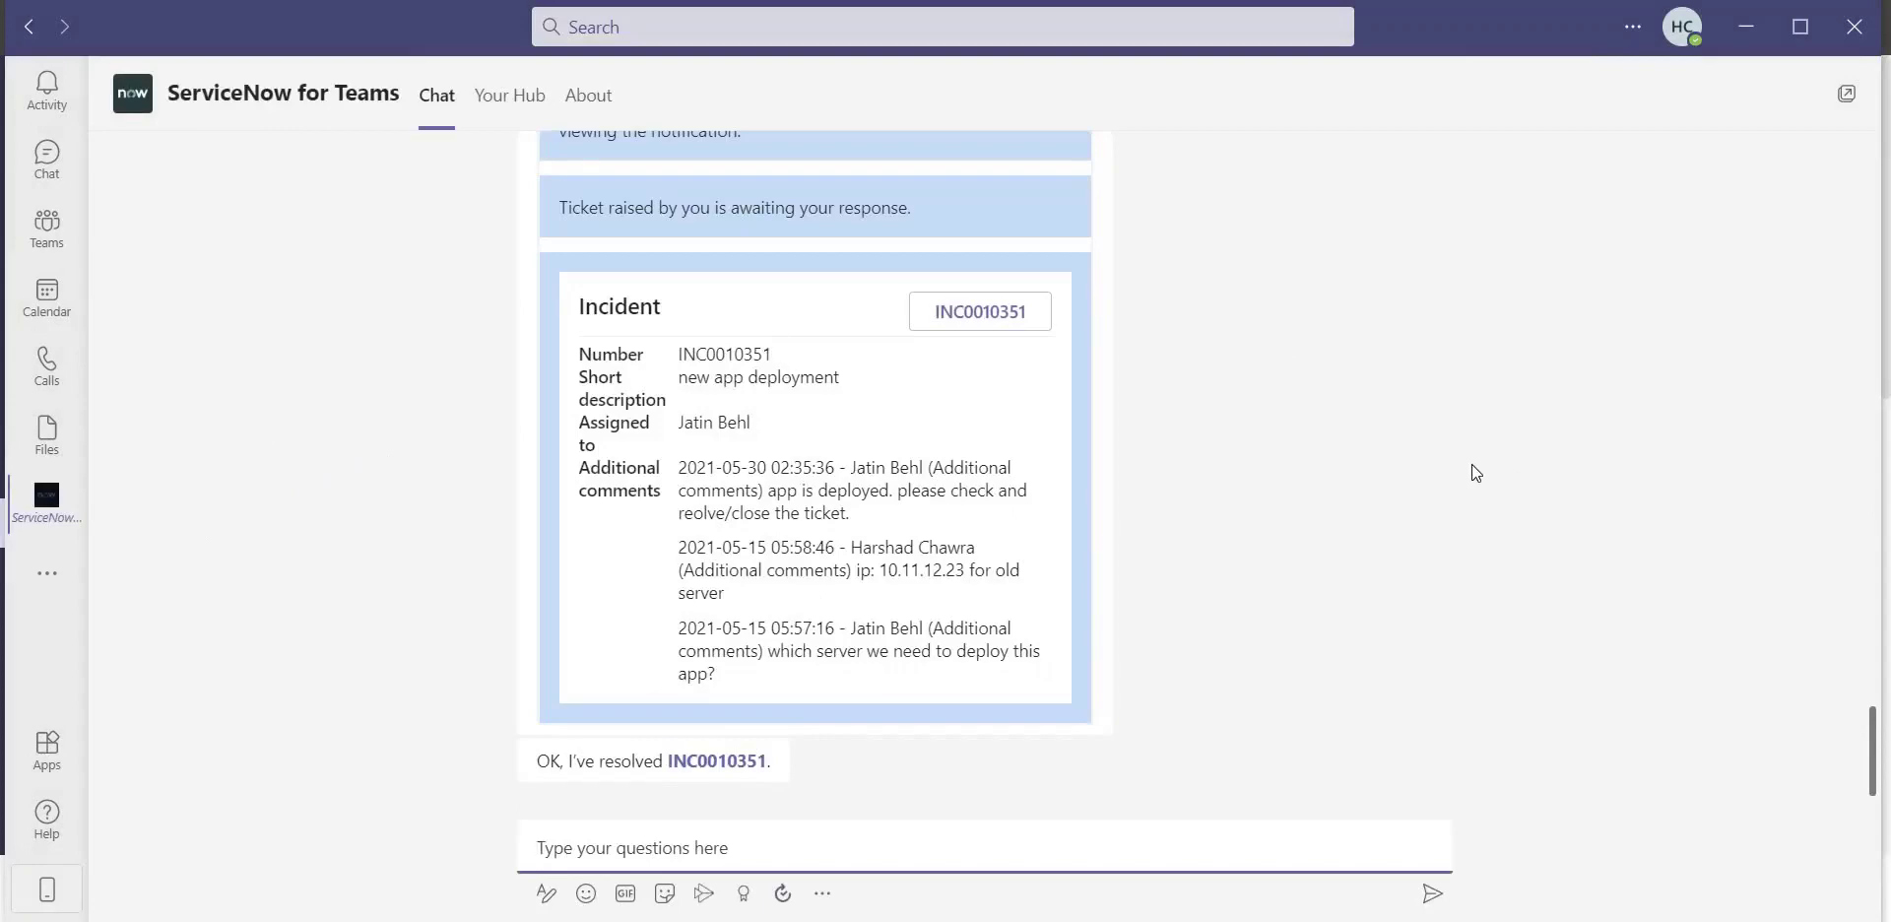
{"action": "scroll", "coordinate": [1467, 468], "scroll_direction": "up", "scroll_amount": 3}
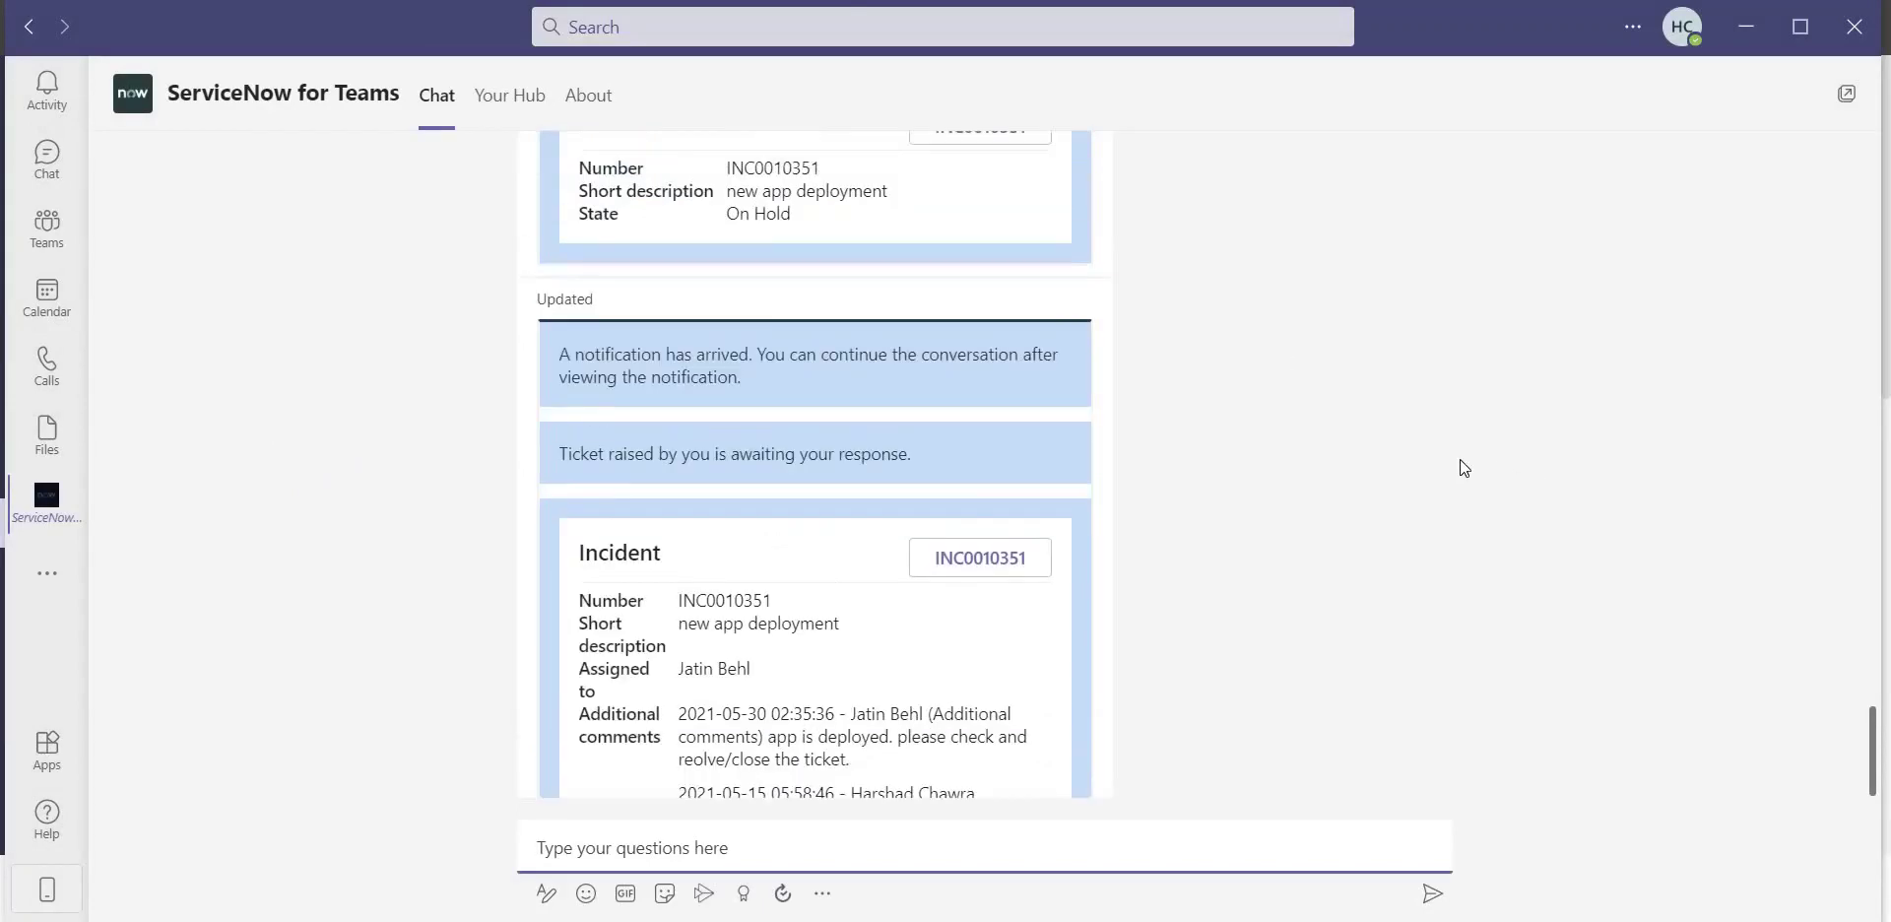
{"action": "scroll", "coordinate": [1405, 448], "scroll_direction": "down", "scroll_amount": 3}
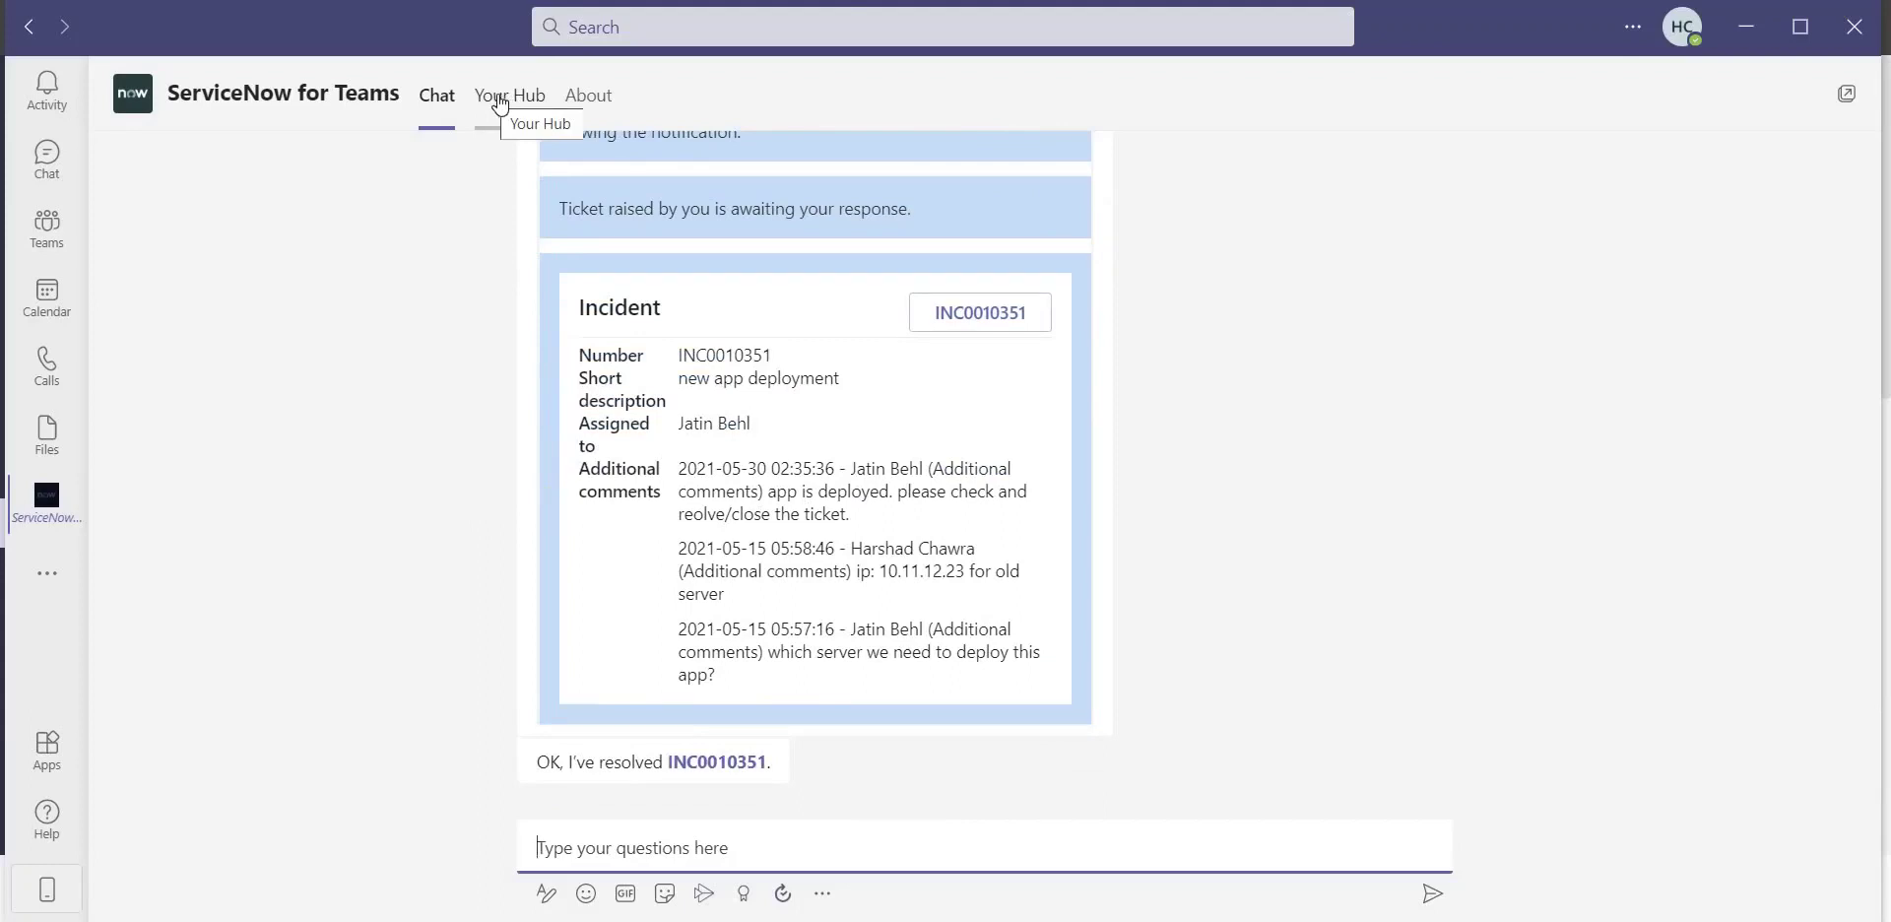
- Open Your Hub, grant the extra permissions, then dismiss the CAA20004 sign-in error and blank popup
{"action": "left_click", "coordinate": [501, 102]}
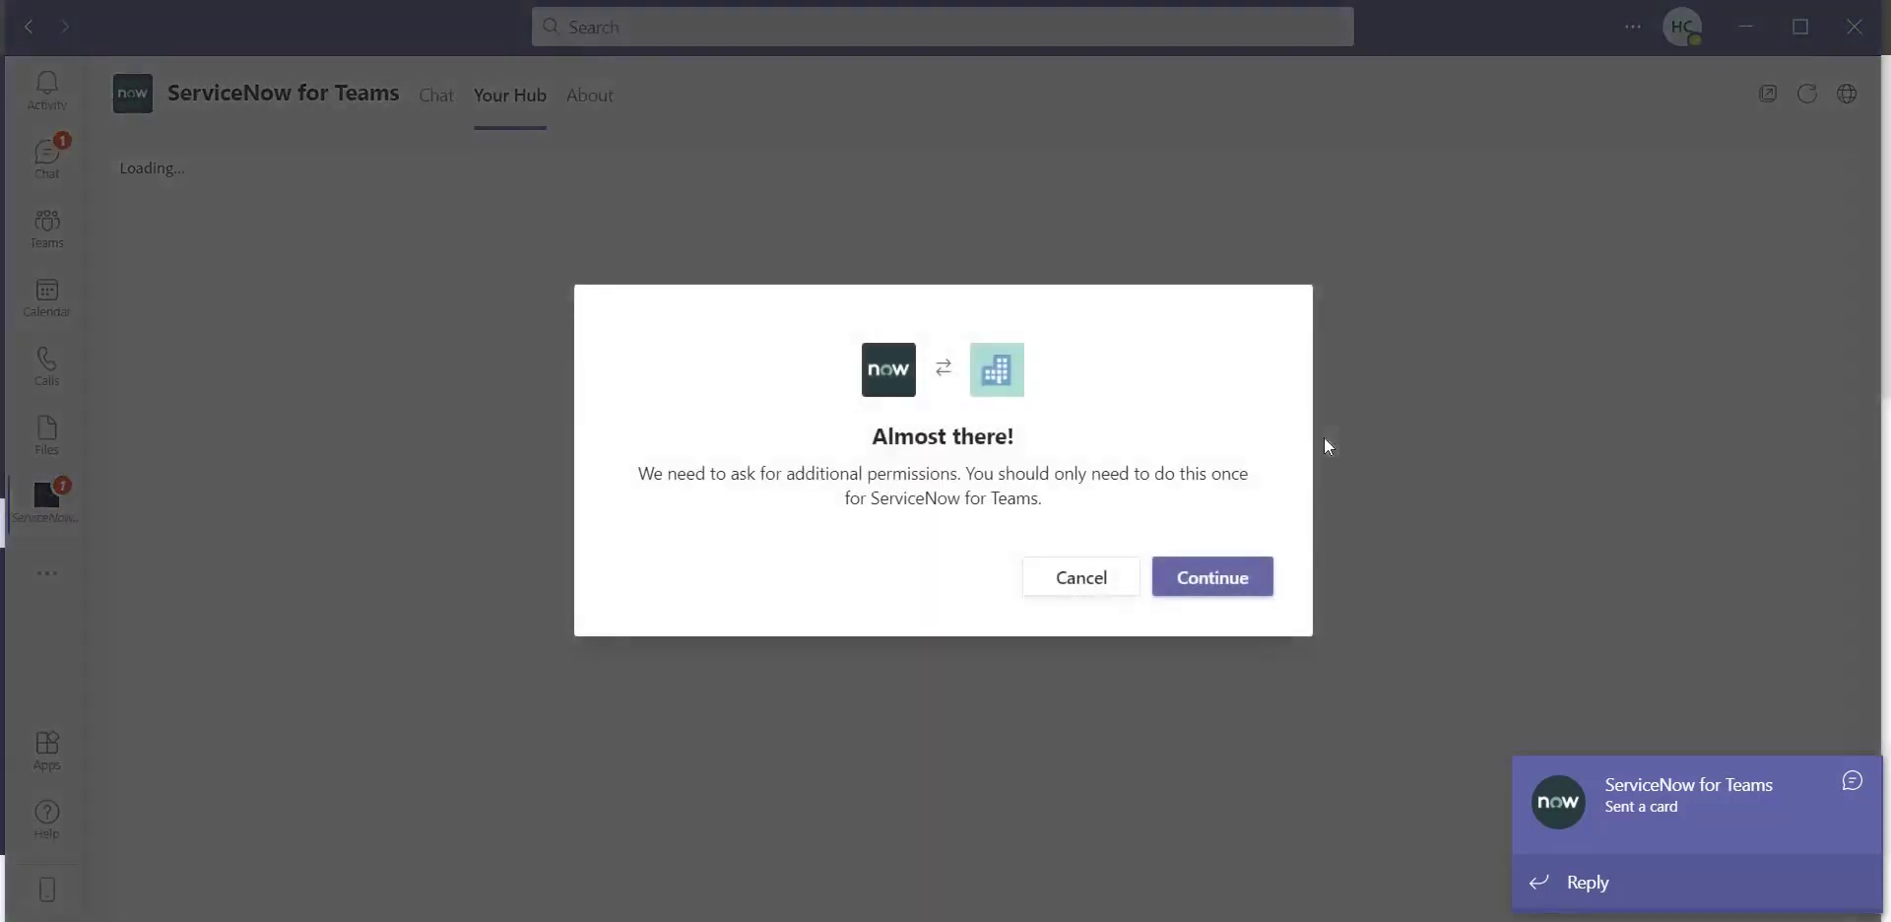
{"action": "left_click", "coordinate": [1222, 579]}
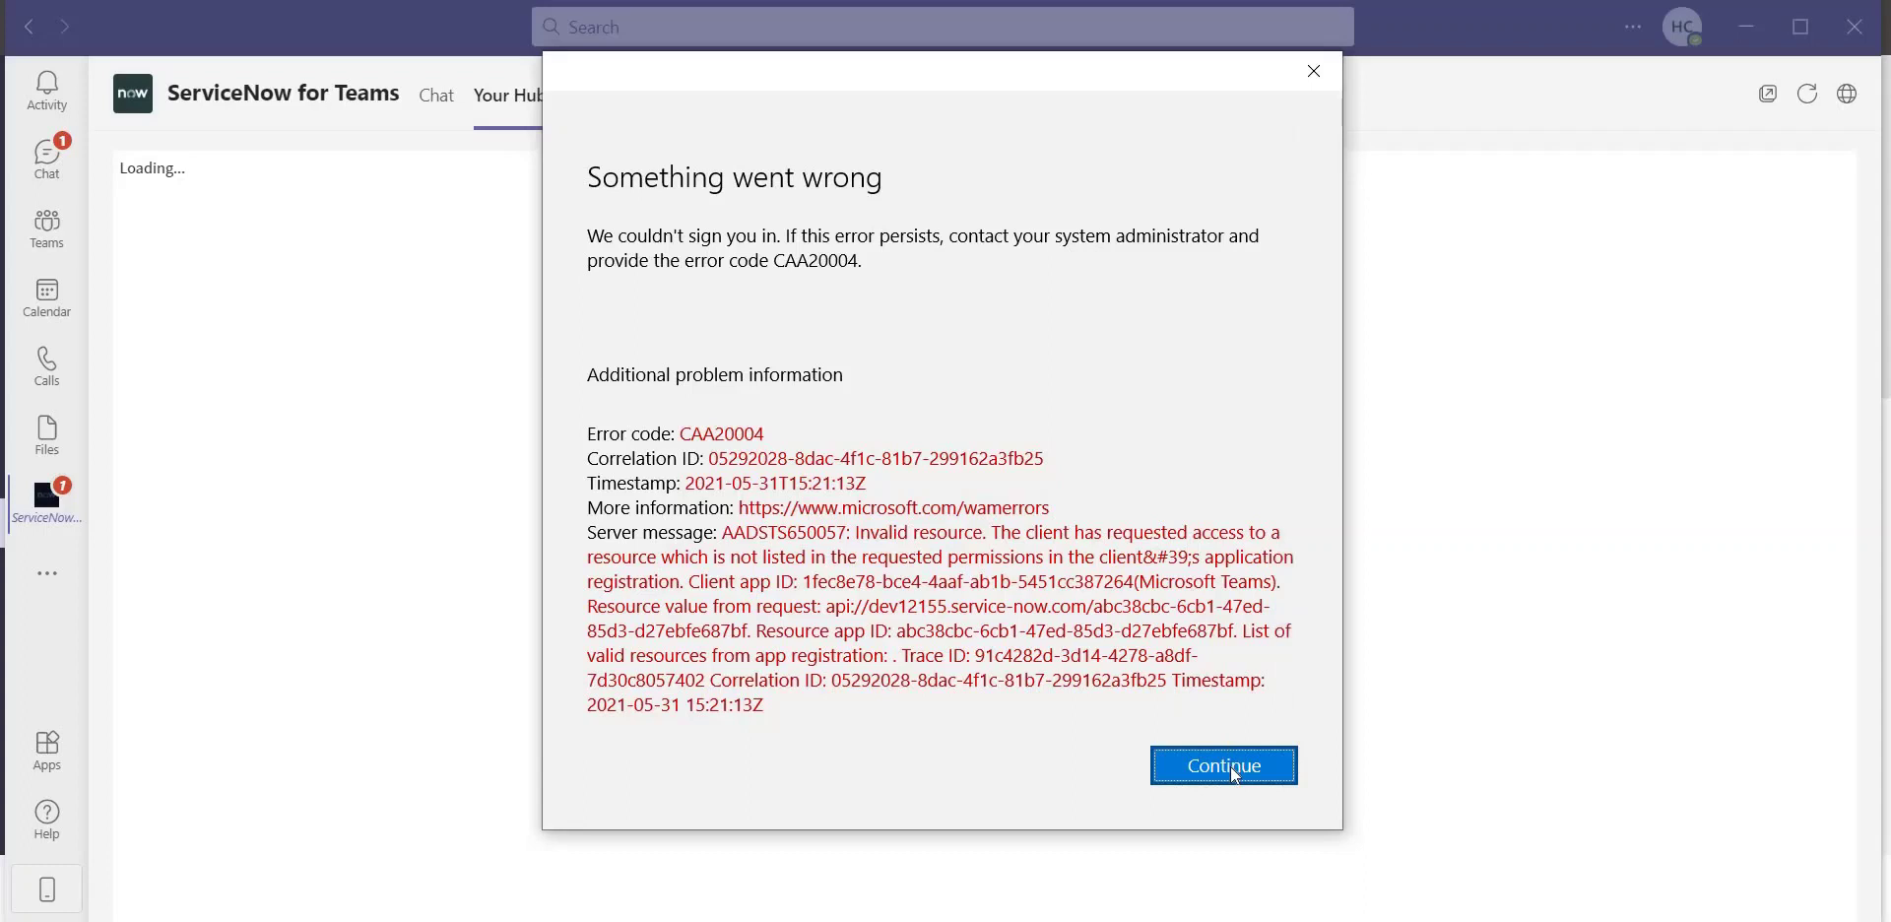
{"action": "left_click", "coordinate": [1231, 766]}
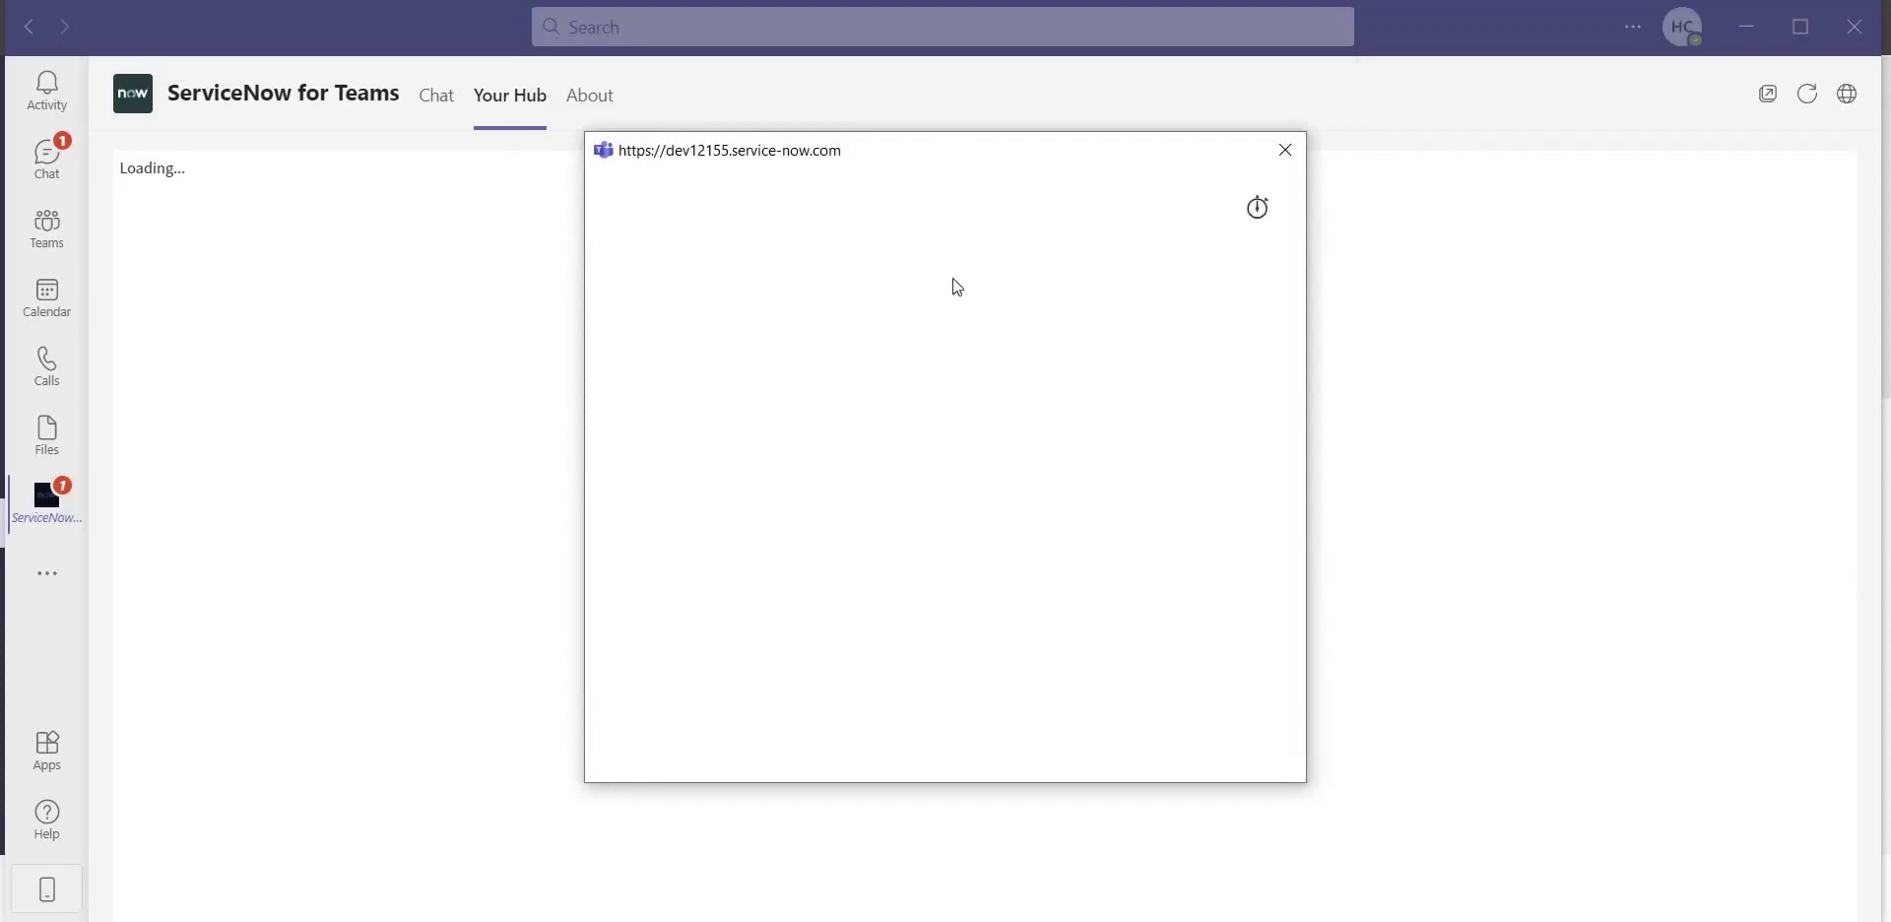
{"action": "left_click", "coordinate": [1289, 159]}
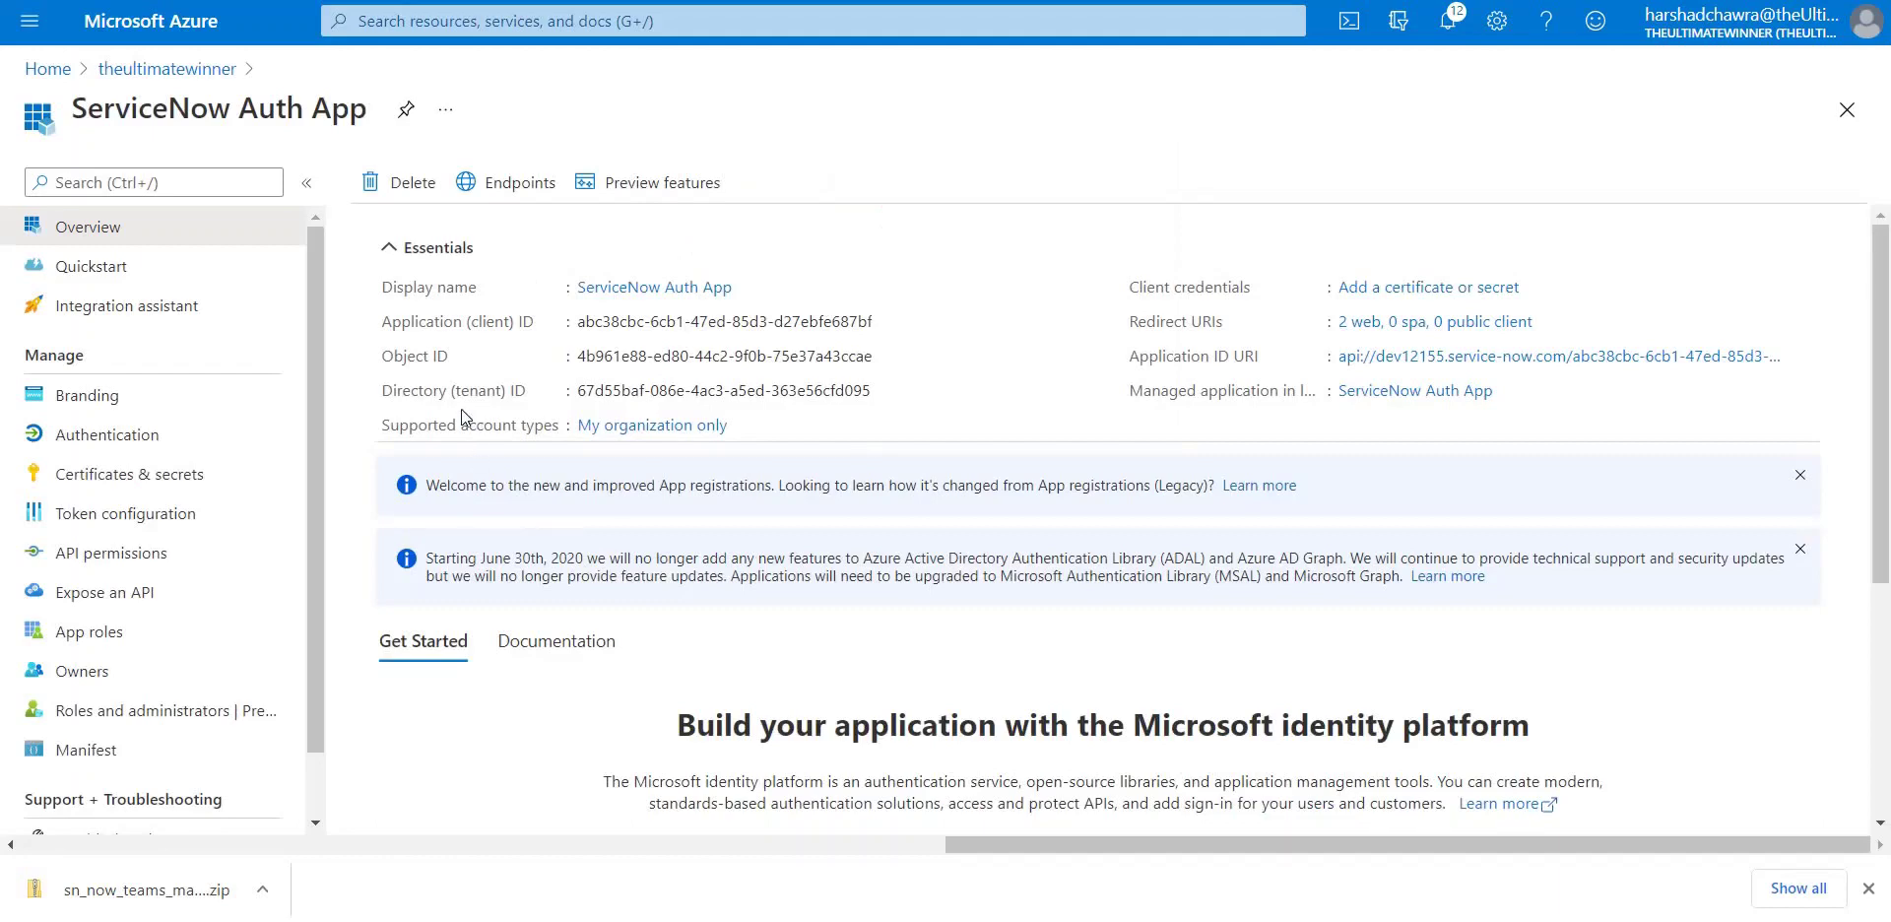
- Delete the existing authorized client ID under the ServiceNow Auth App's Expose an API settings
{"action": "scroll", "coordinate": [461, 410], "scroll_direction": "down", "scroll_amount": 3}
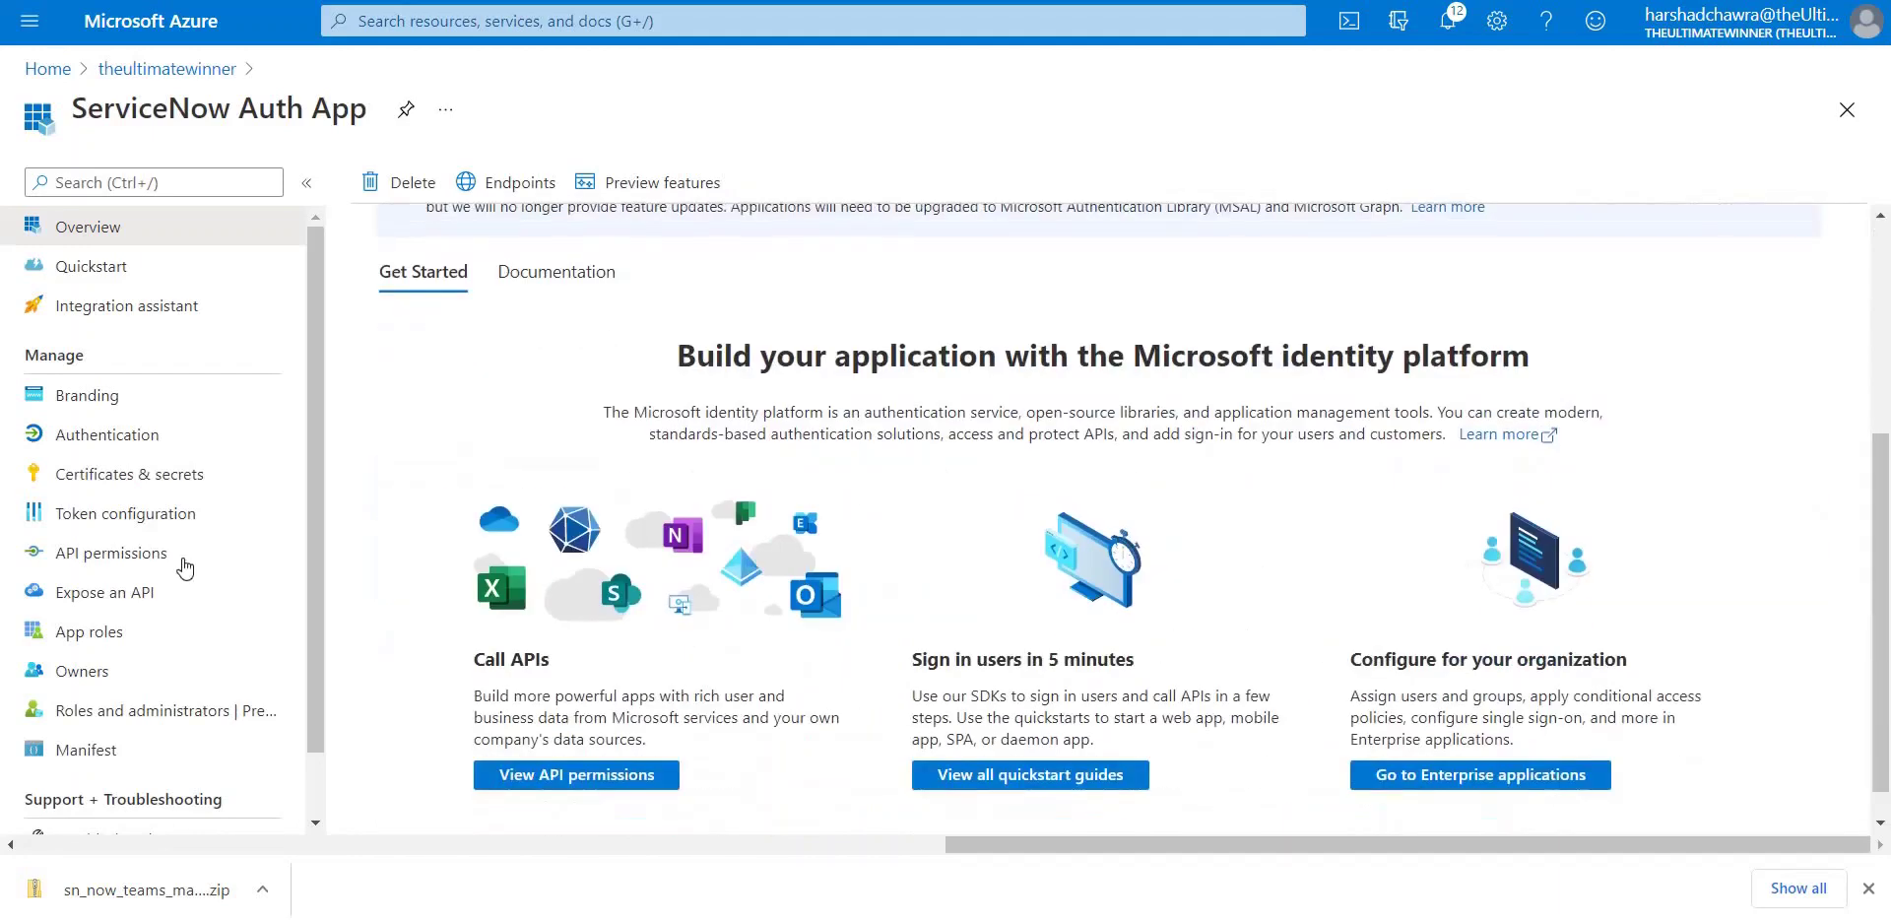
{"action": "left_click", "coordinate": [147, 591]}
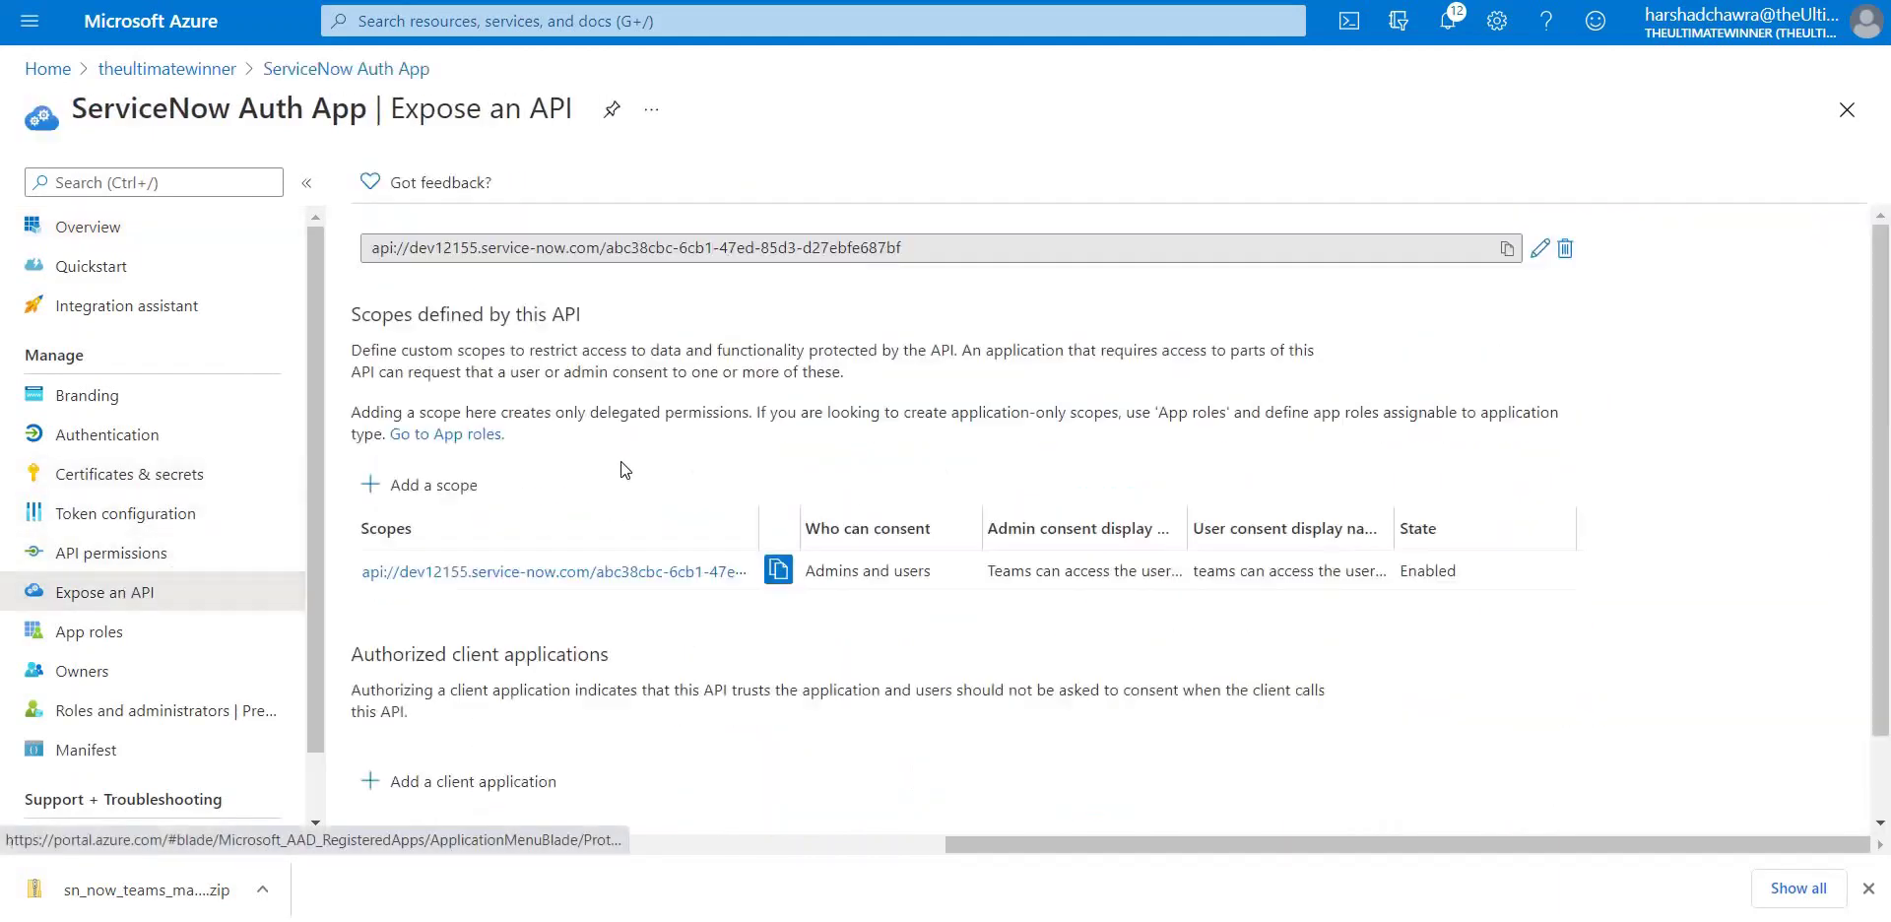
{"action": "scroll", "coordinate": [632, 458], "scroll_direction": "down", "scroll_amount": 1}
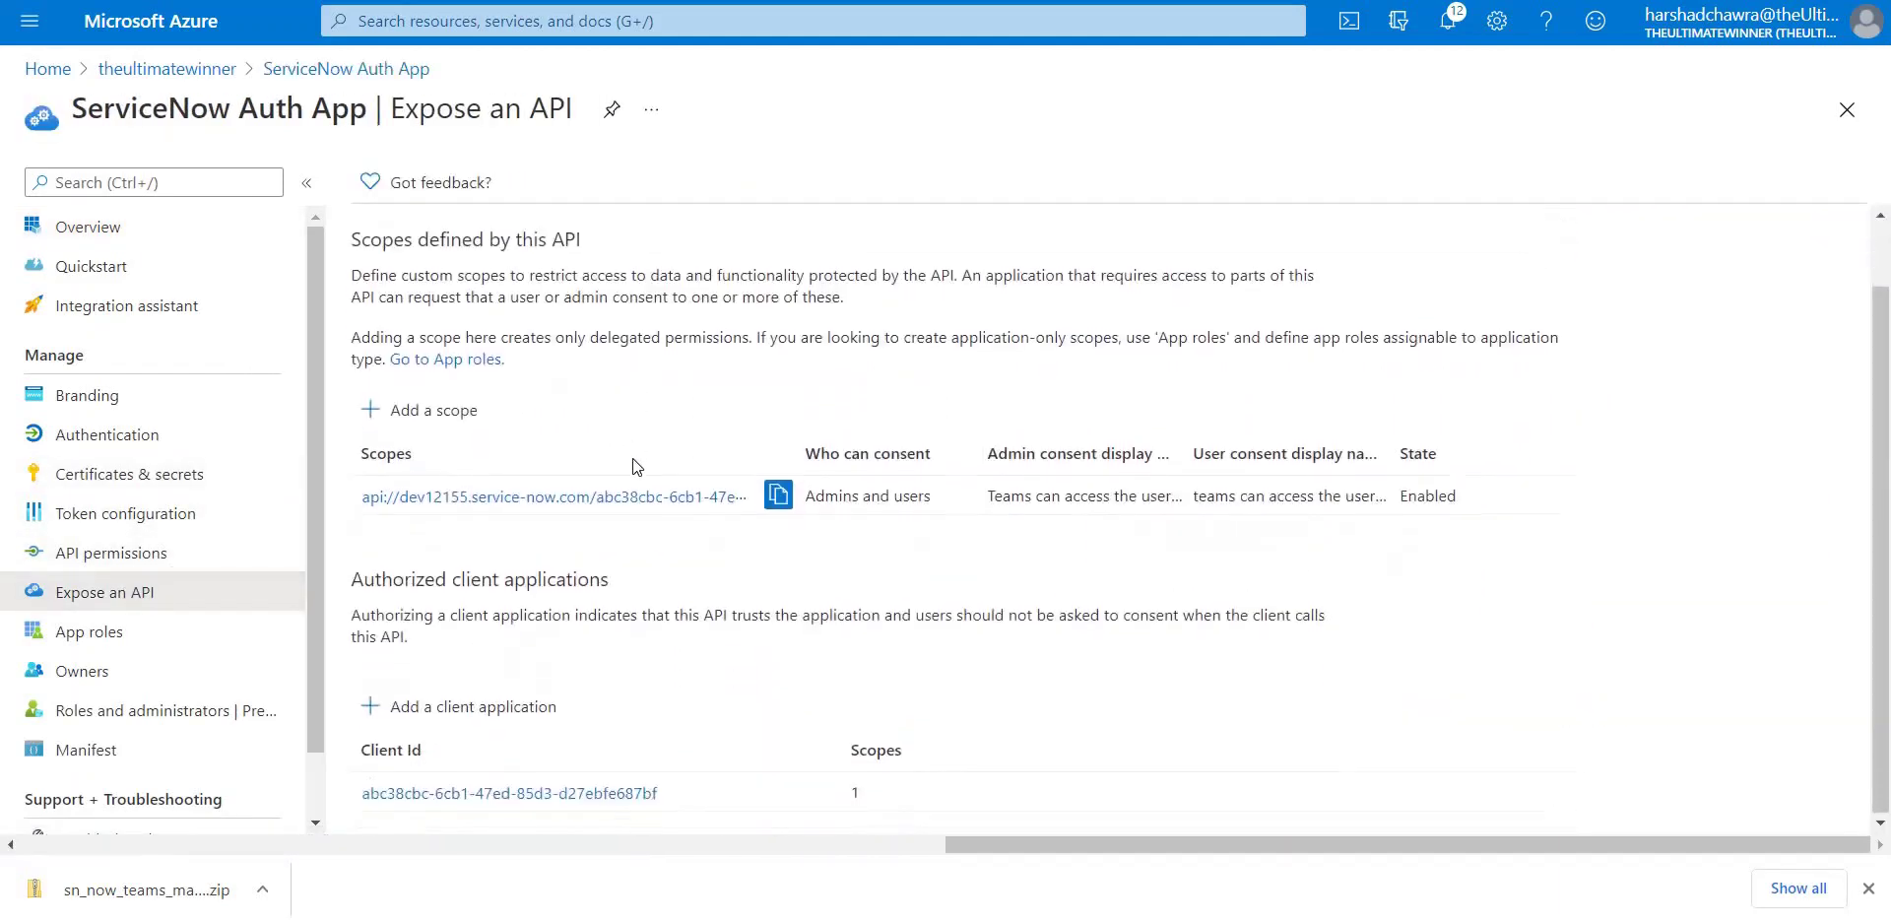
{"action": "left_click", "coordinate": [502, 794]}
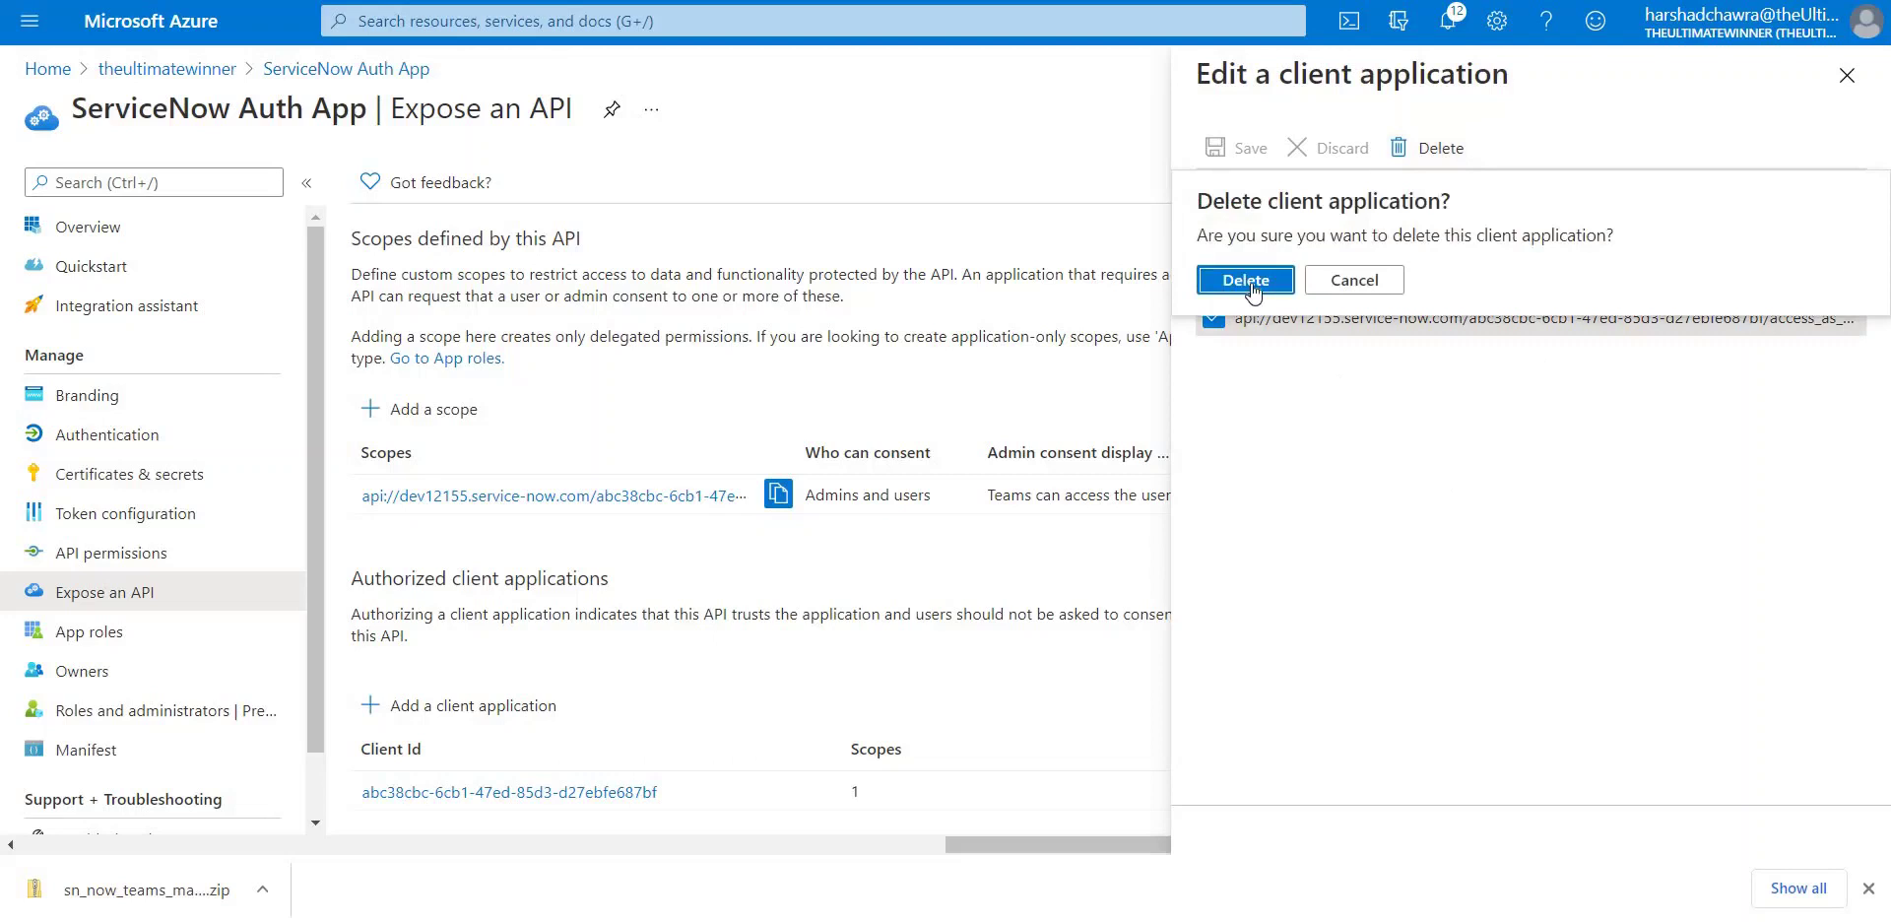
{"action": "left_click", "coordinate": [1244, 287]}
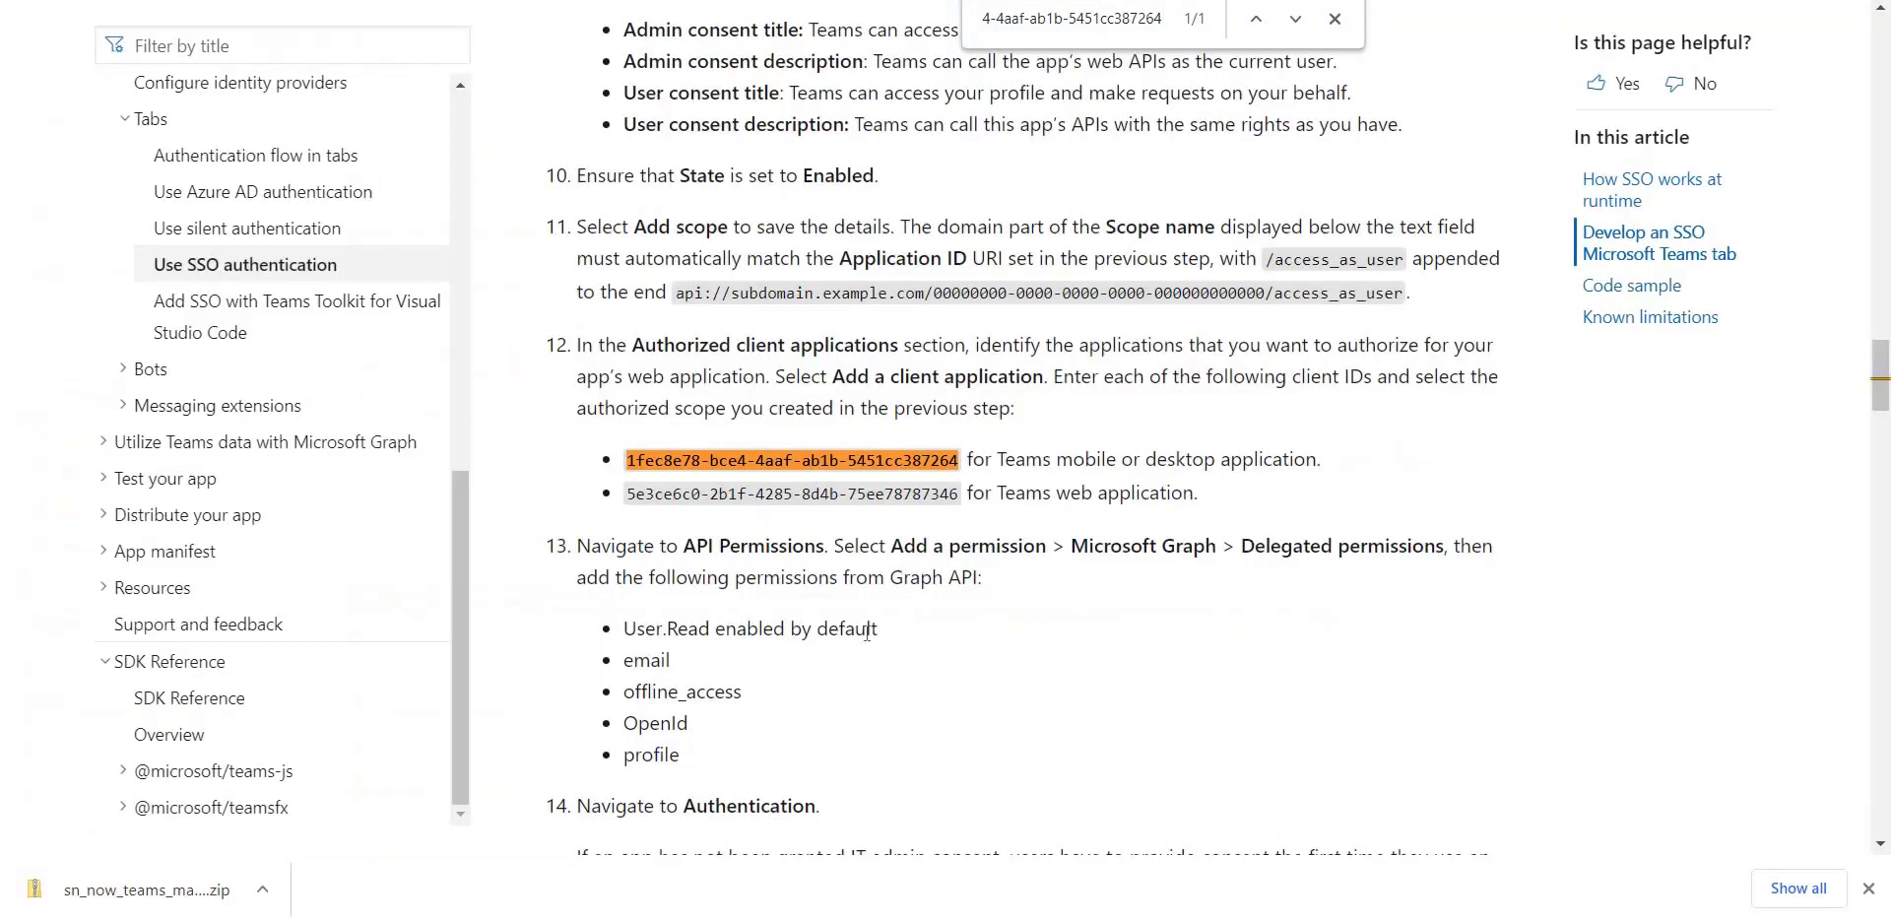
- Authorize Teams desktop/mobile client ID 5e3ce6c0-2b1f-4285-8d4b-75ee78787346 for the exposed API scope
{"action": "left_click", "coordinate": [1335, 19]}
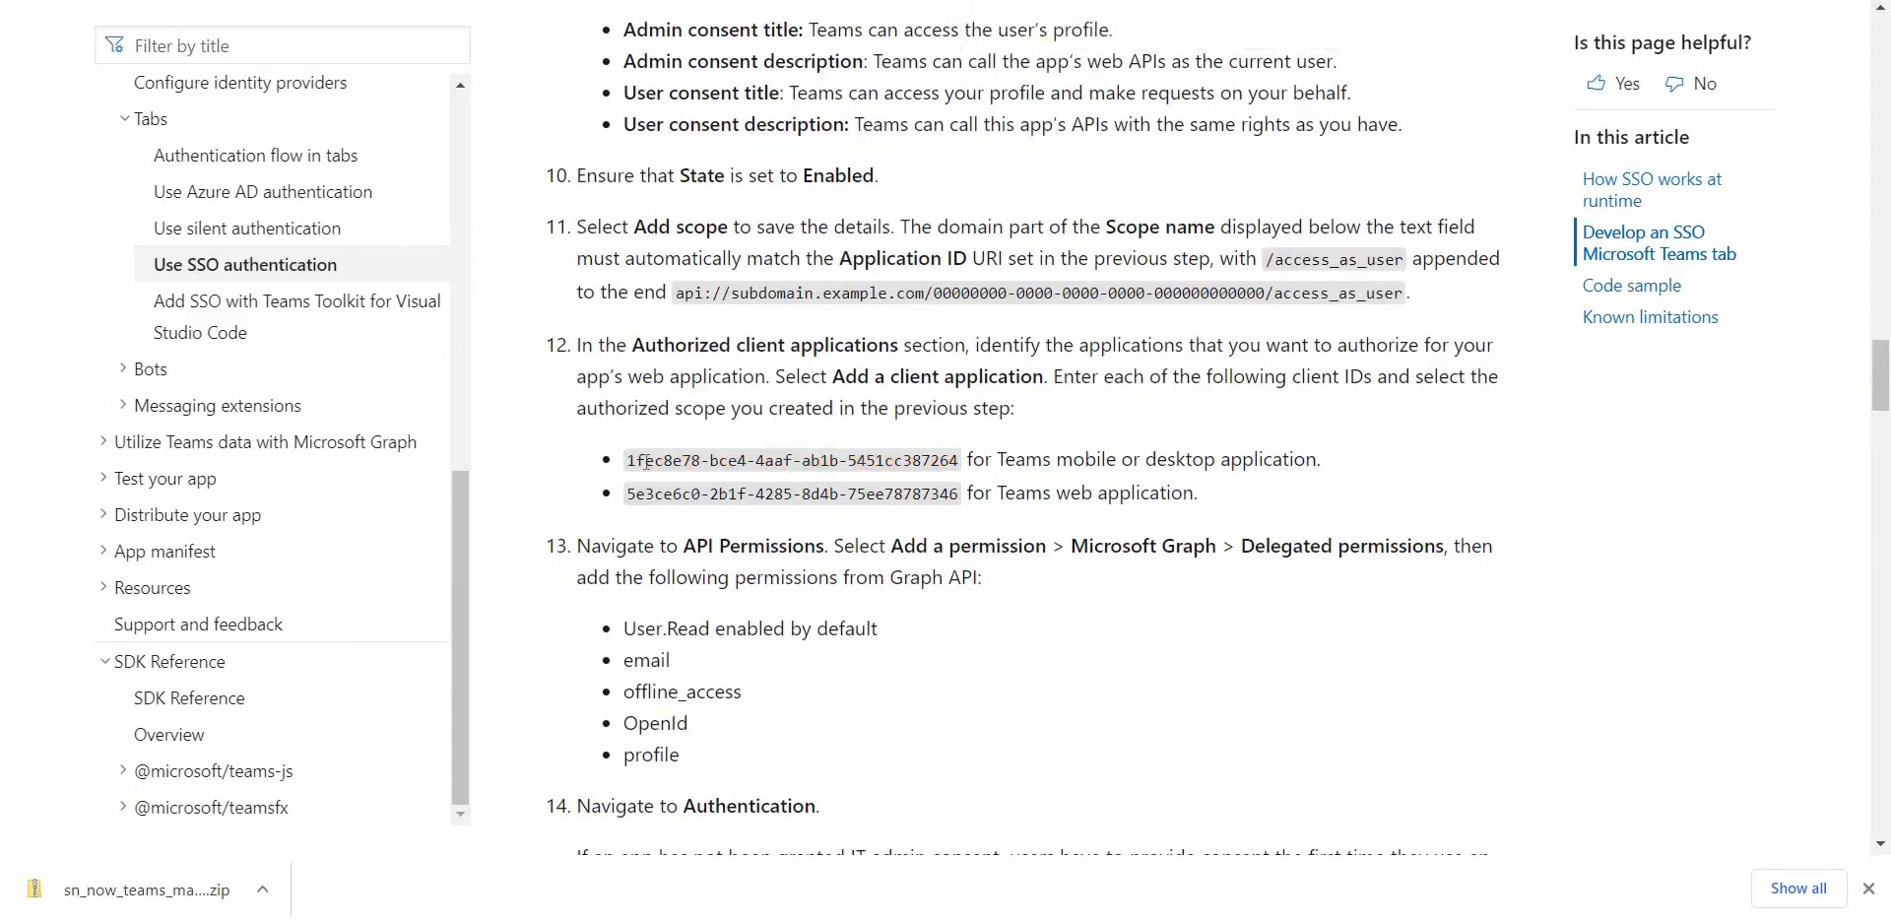
{"action": "left_click_drag", "start_coordinate": [627, 460], "coordinate": [961, 463]}
{"action": "key", "text": "ctrl+c"}
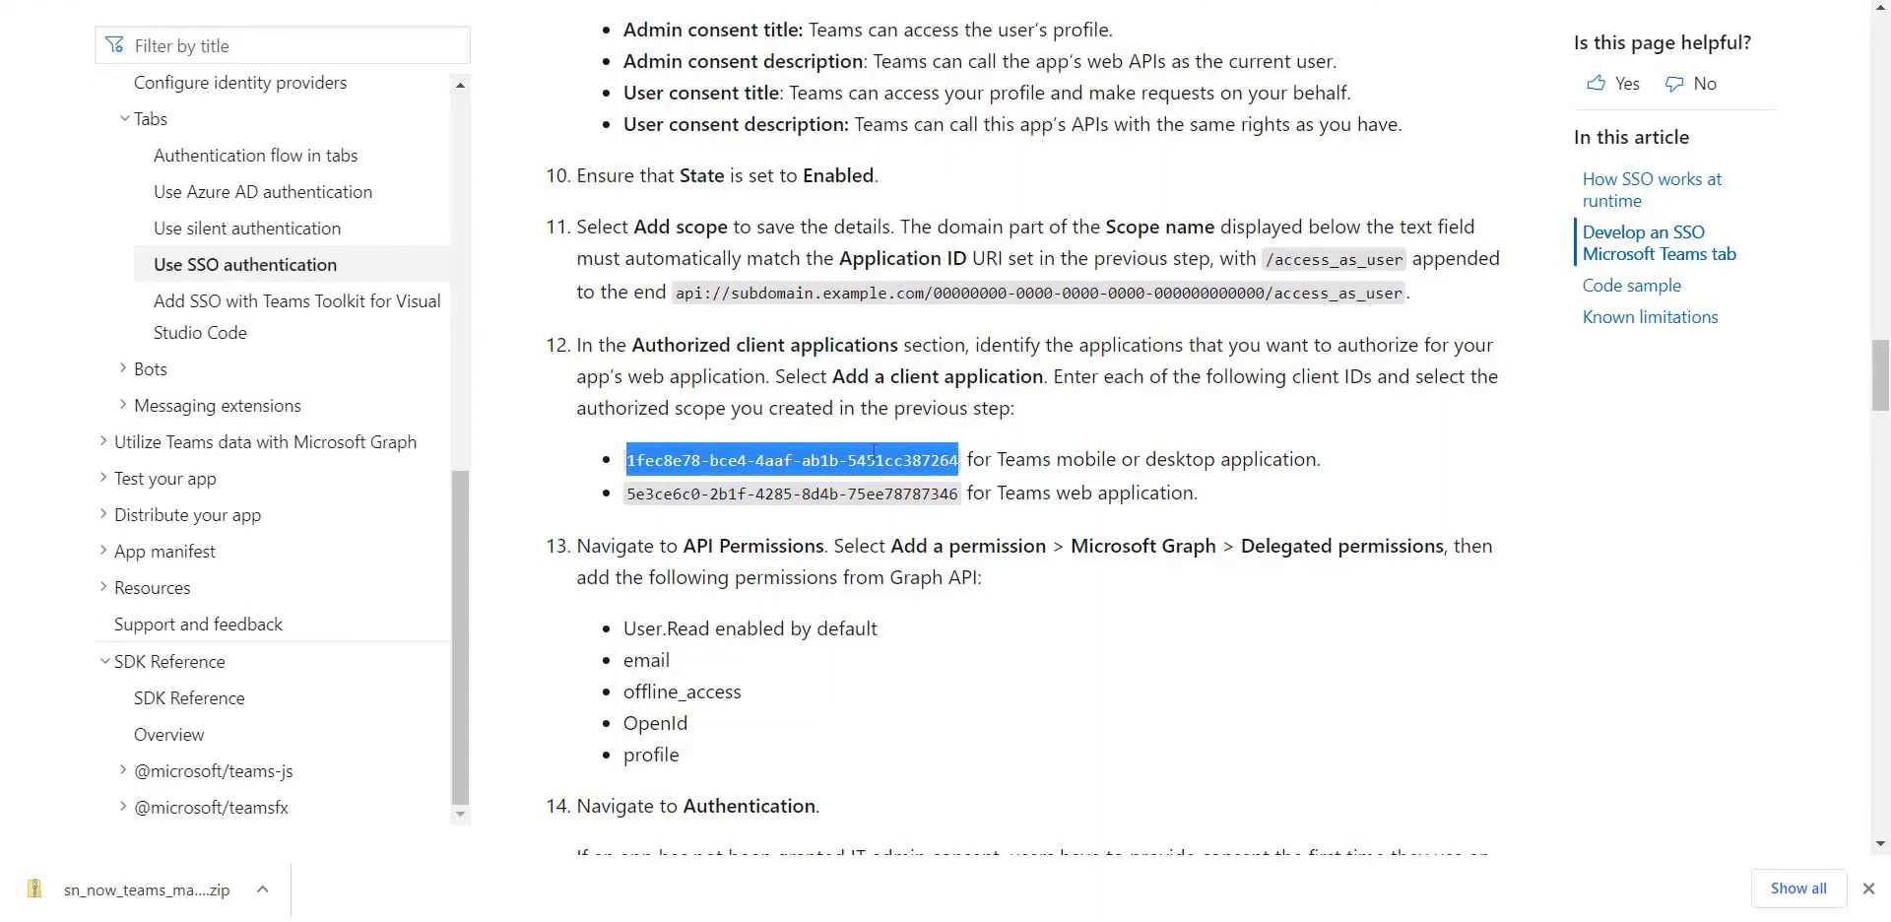
{"action": "key", "text": "ctrl+Tab"}
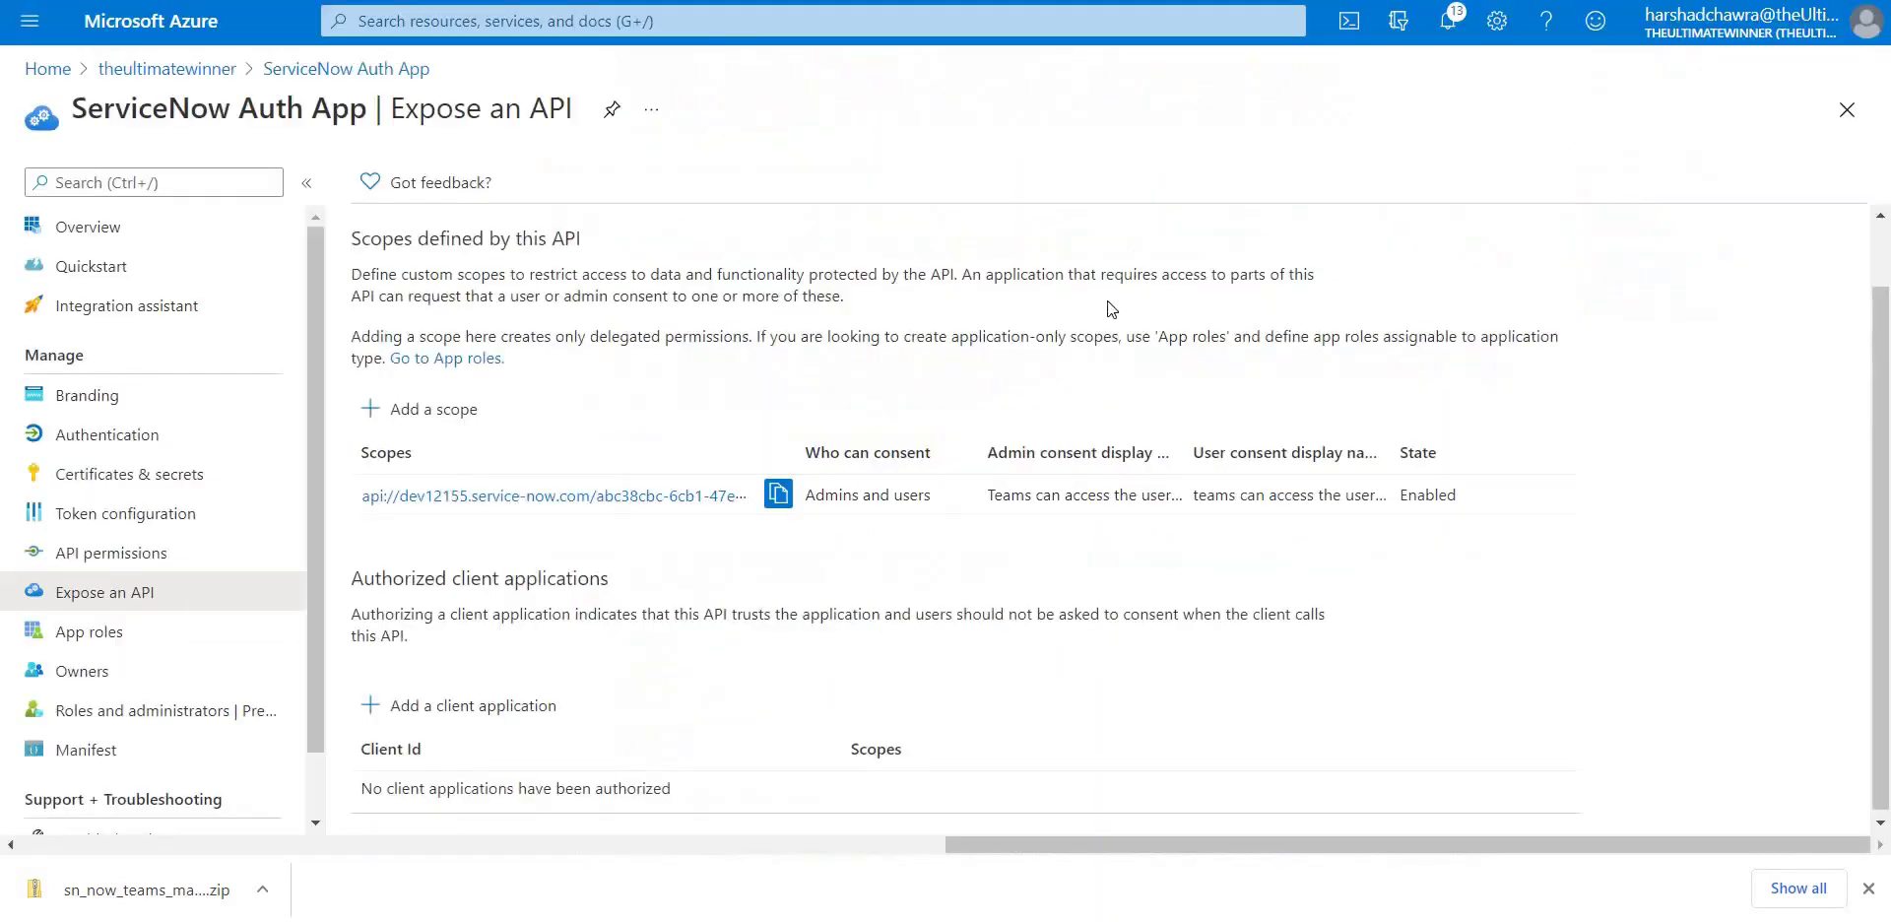
{"action": "left_click", "coordinate": [506, 701]}
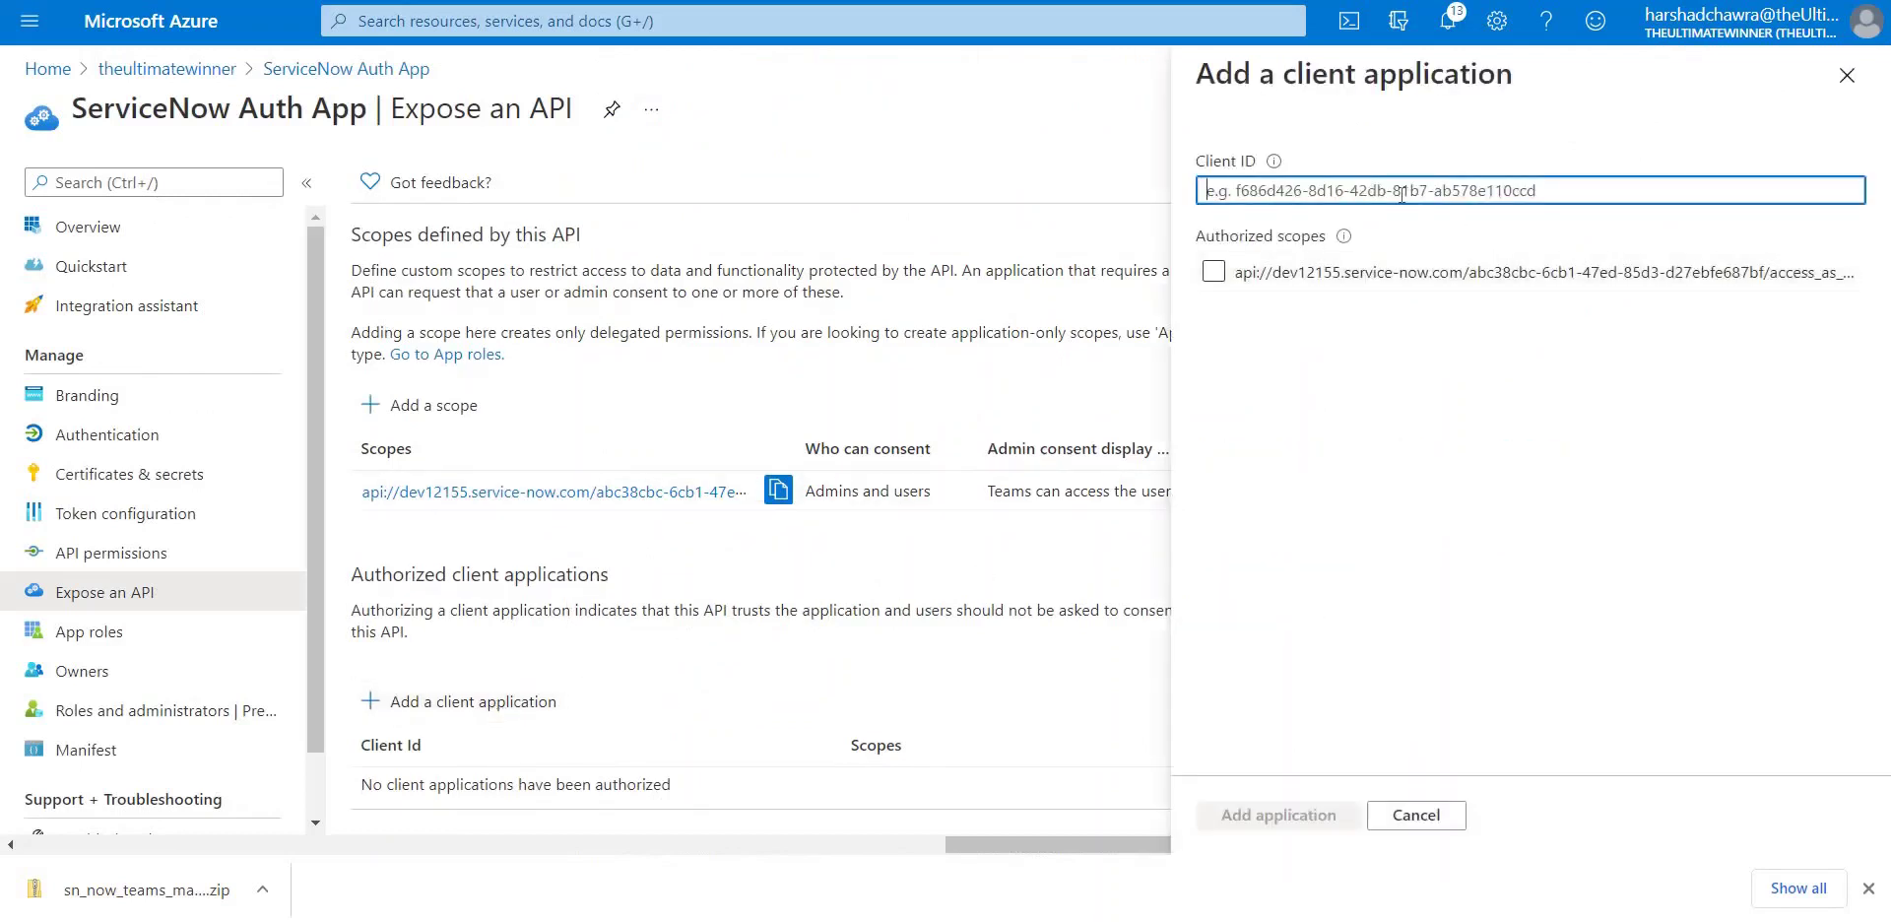
{"action": "key", "text": "ctrl+v"}
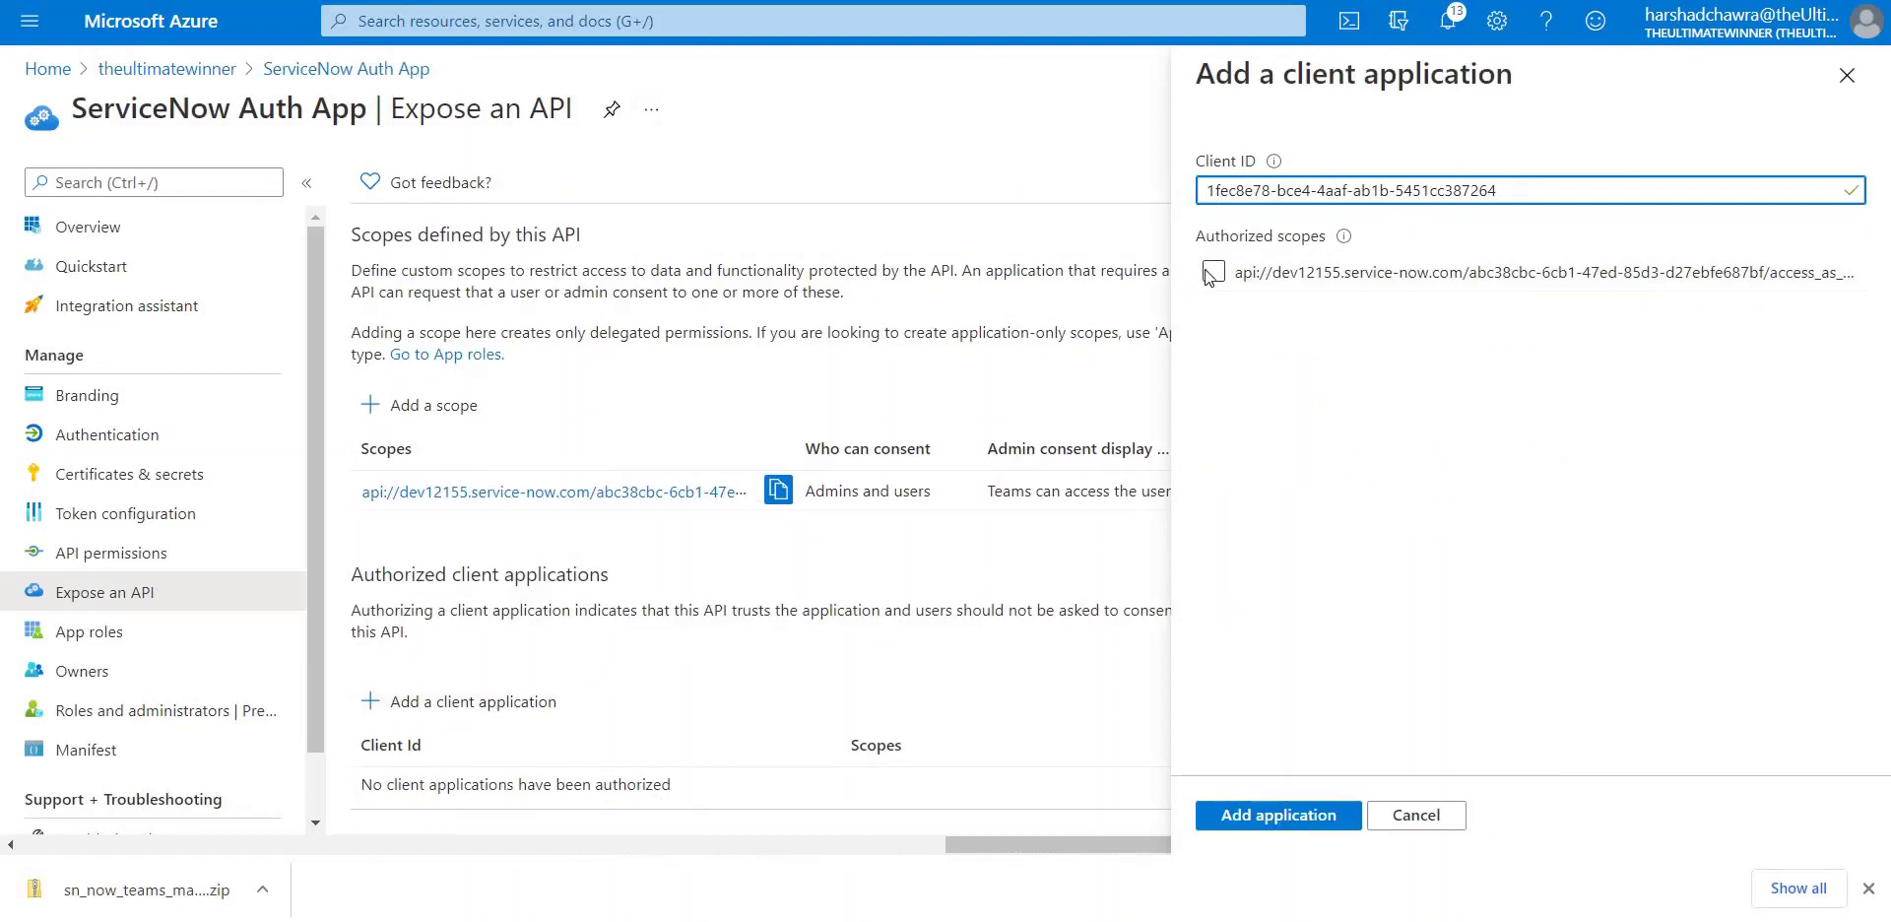
{"action": "left_click", "coordinate": [1214, 272]}
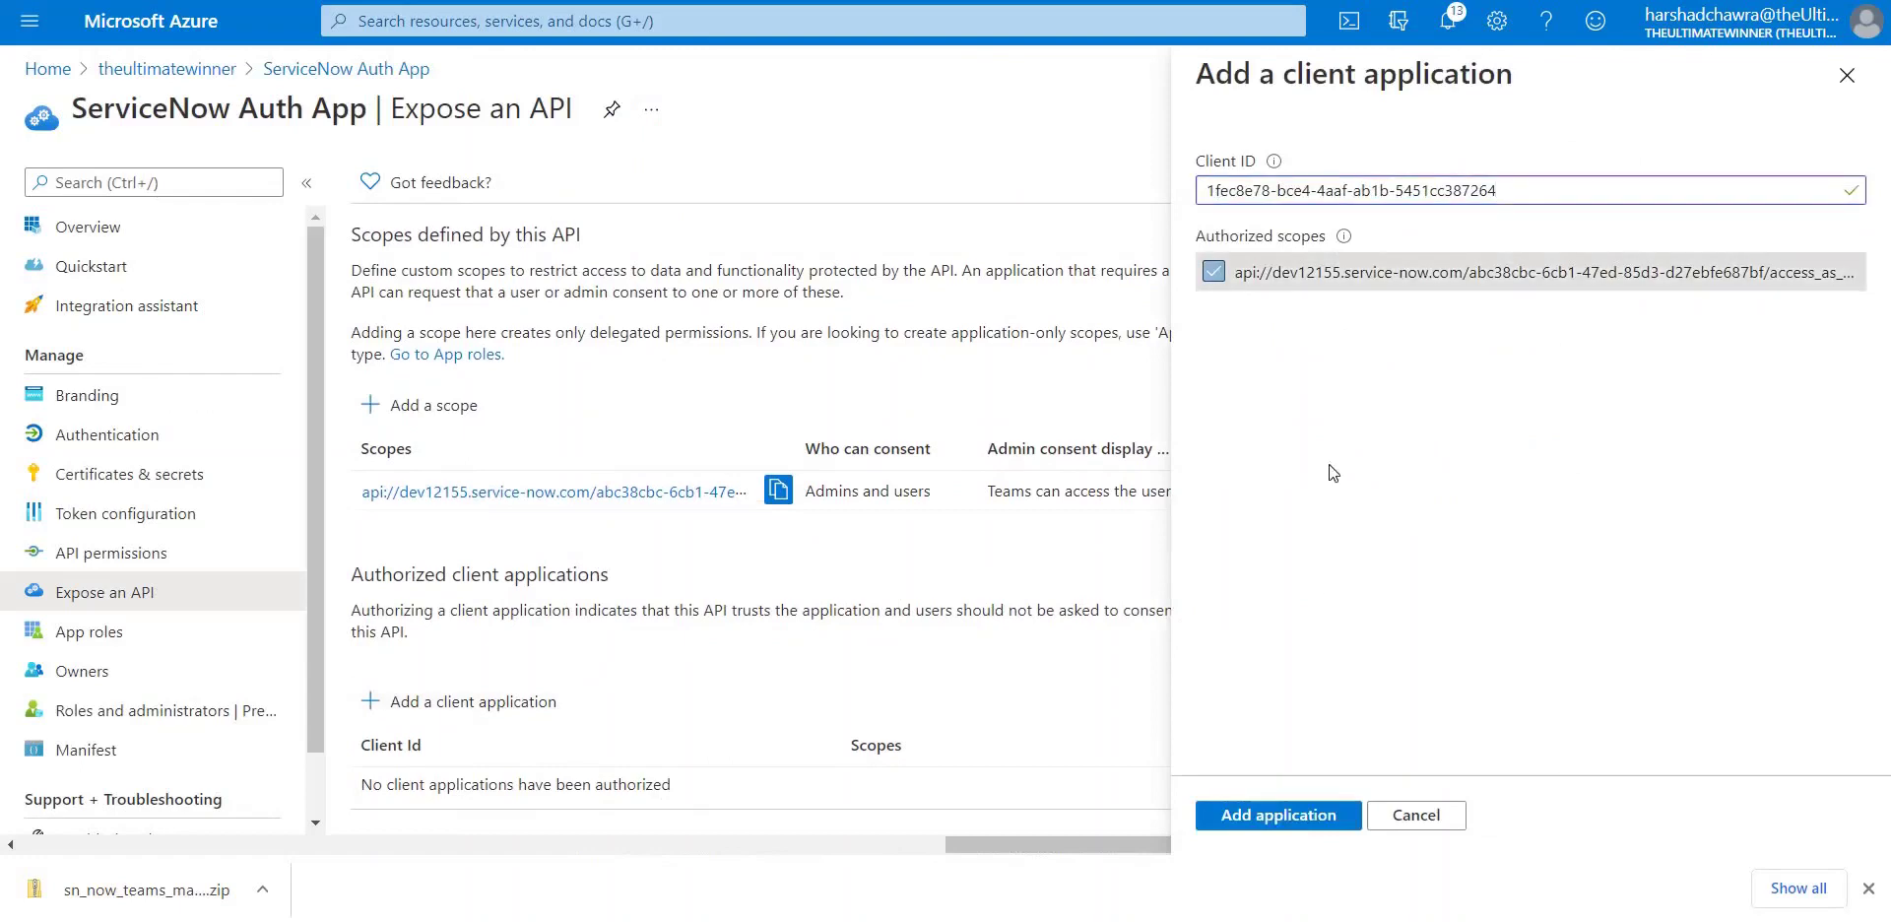
{"action": "left_click", "coordinate": [1247, 817]}
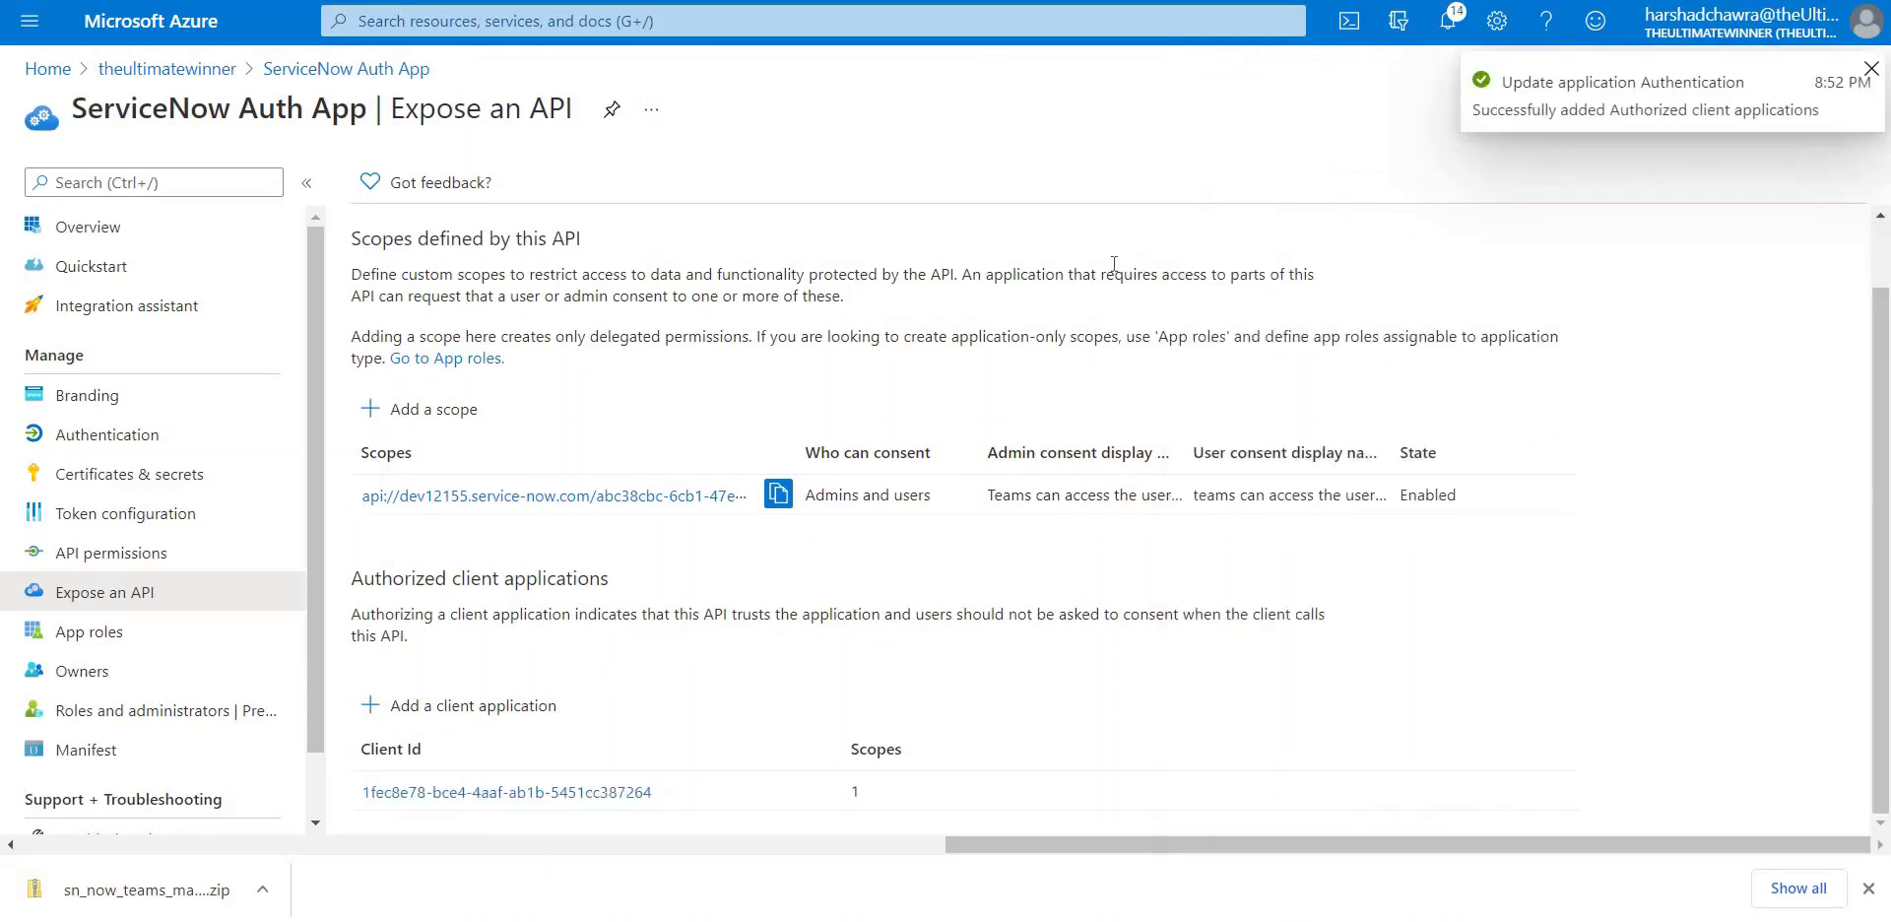
- Authorize the Teams web client ID from the Microsoft docs for the same API scope
{"action": "key", "text": "ctrl+Tab"}
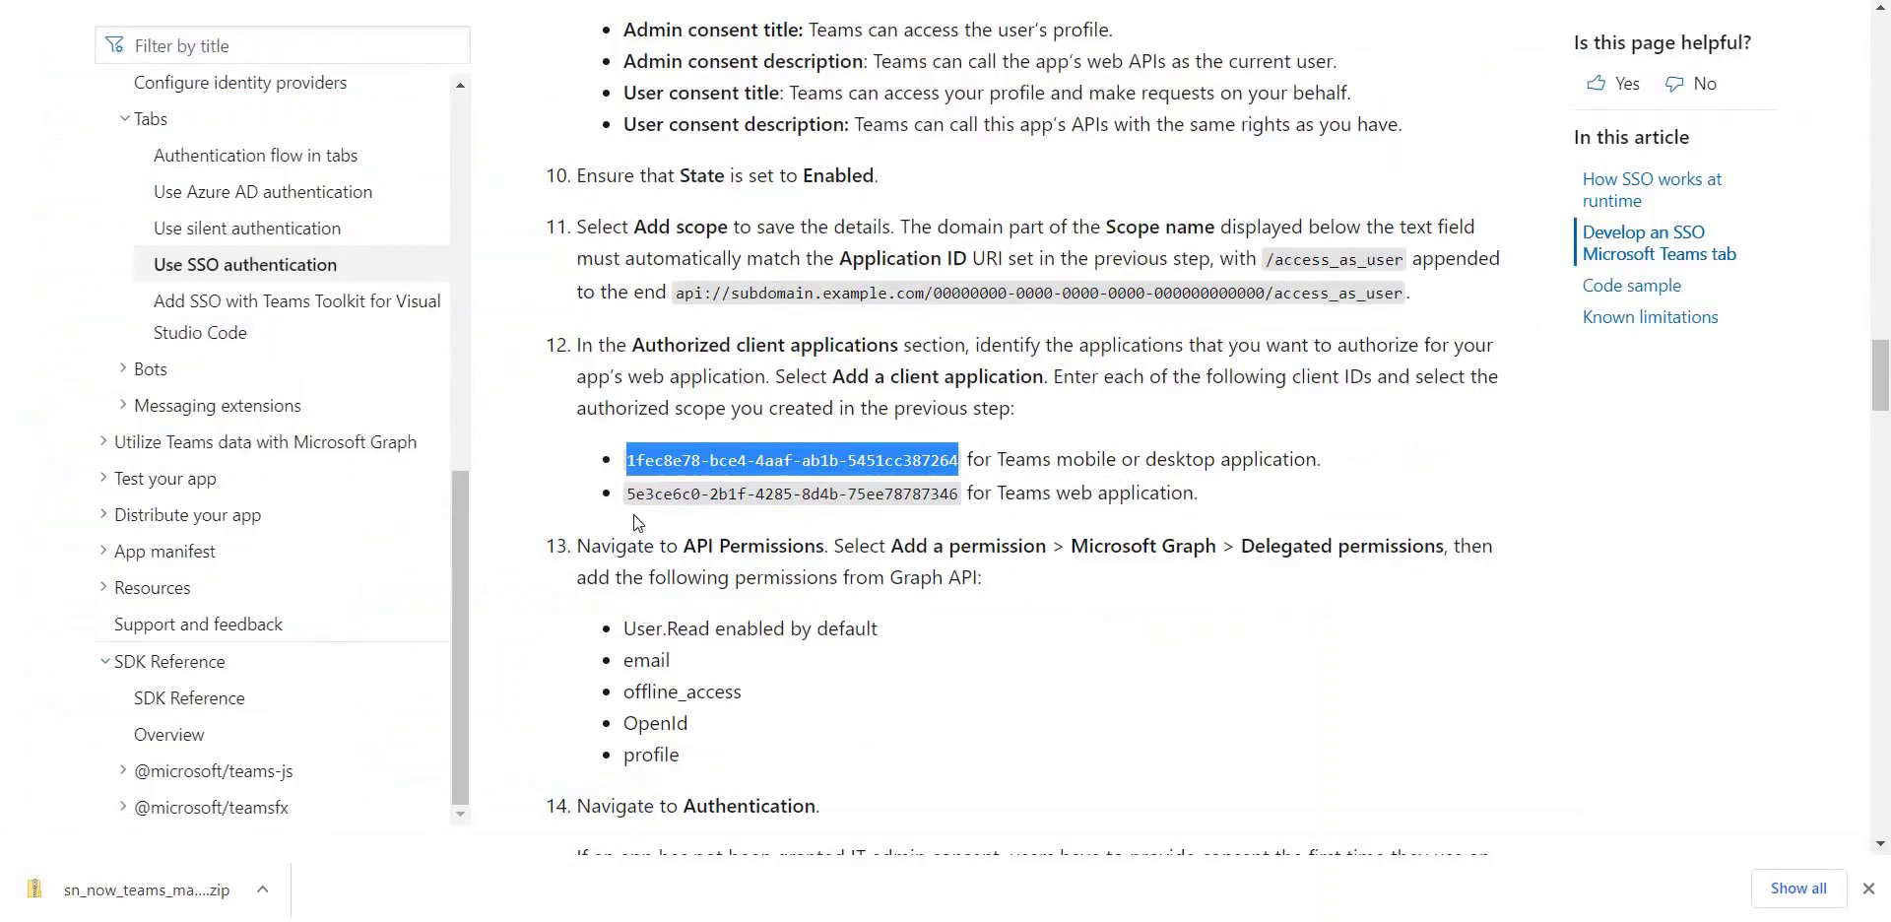
{"action": "left_click_drag", "start_coordinate": [628, 494], "coordinate": [944, 513]}
{"action": "key", "text": "ctrl+c"}
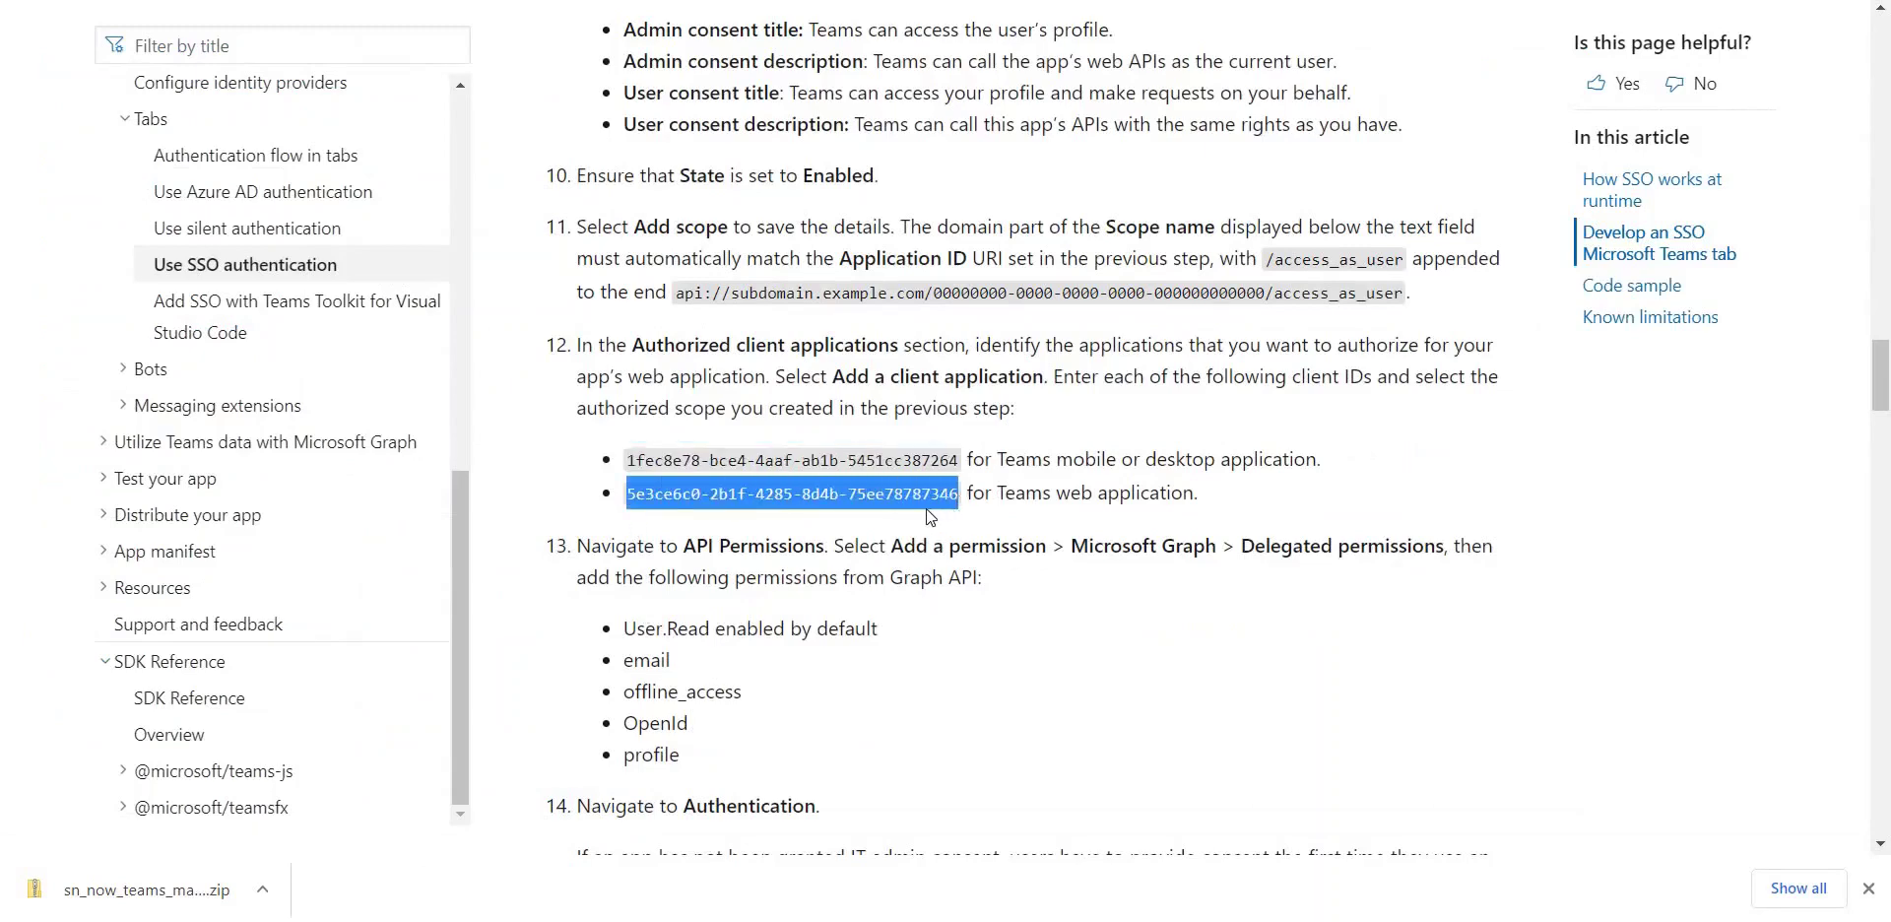
{"action": "key", "text": "ctrl+shift+Tab"}
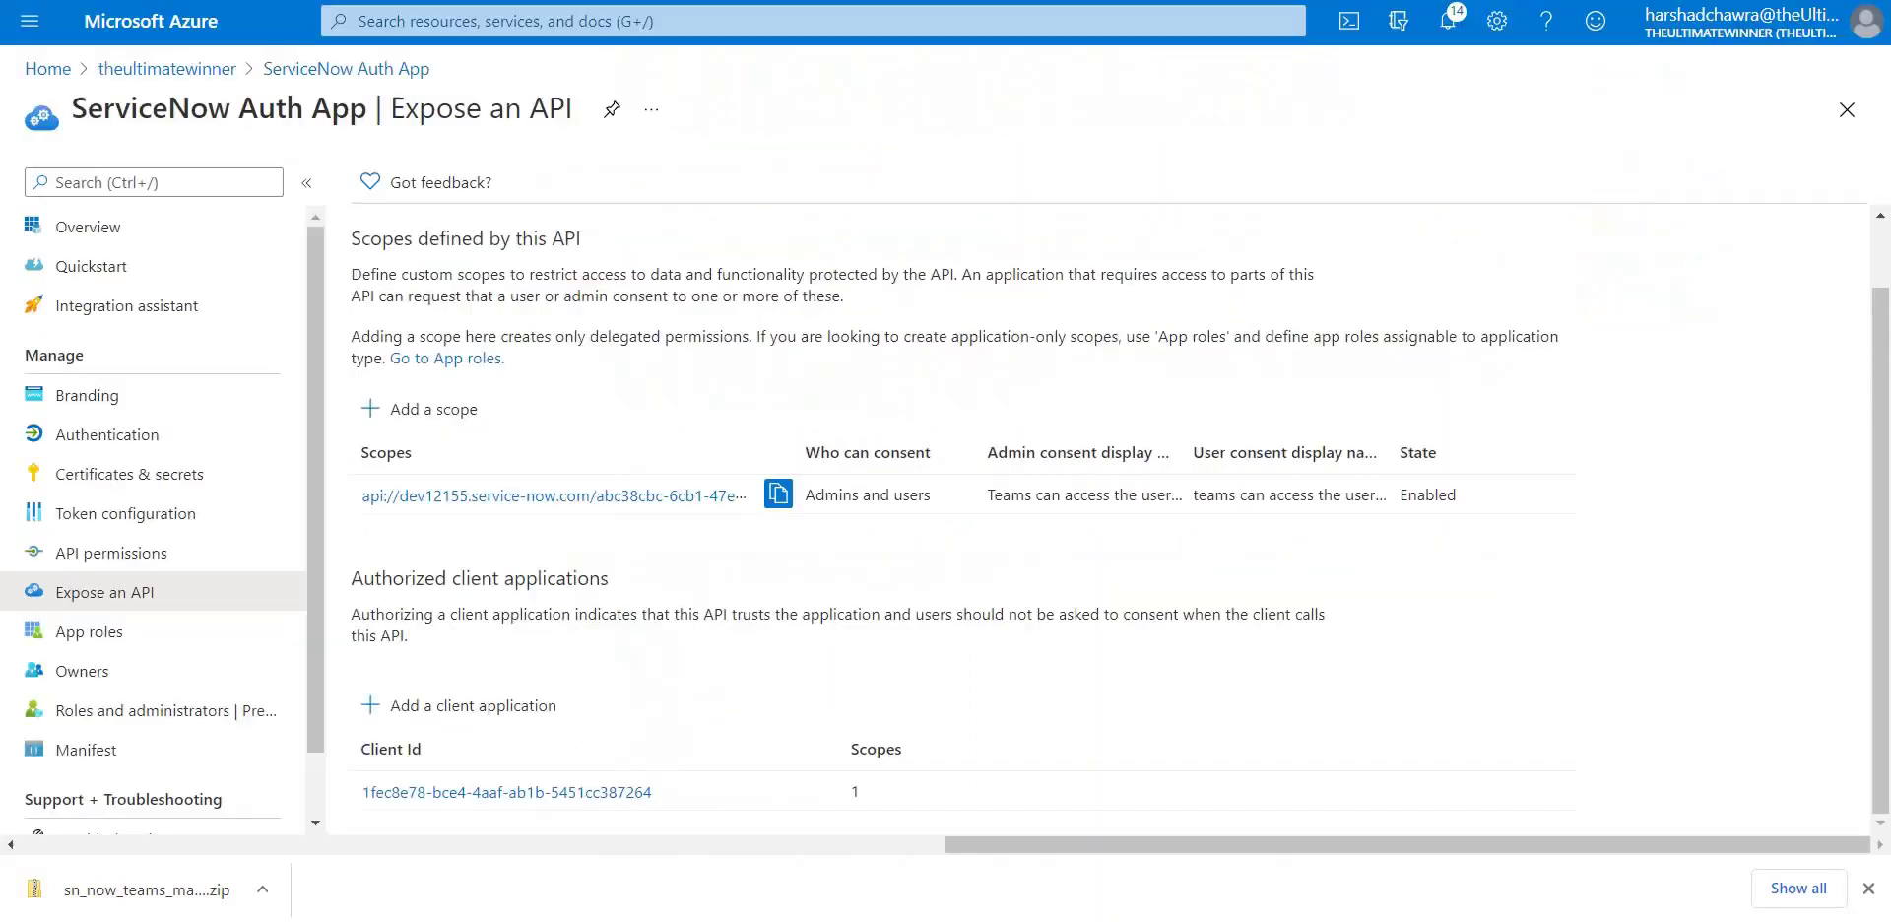
{"action": "left_click", "coordinate": [569, 714]}
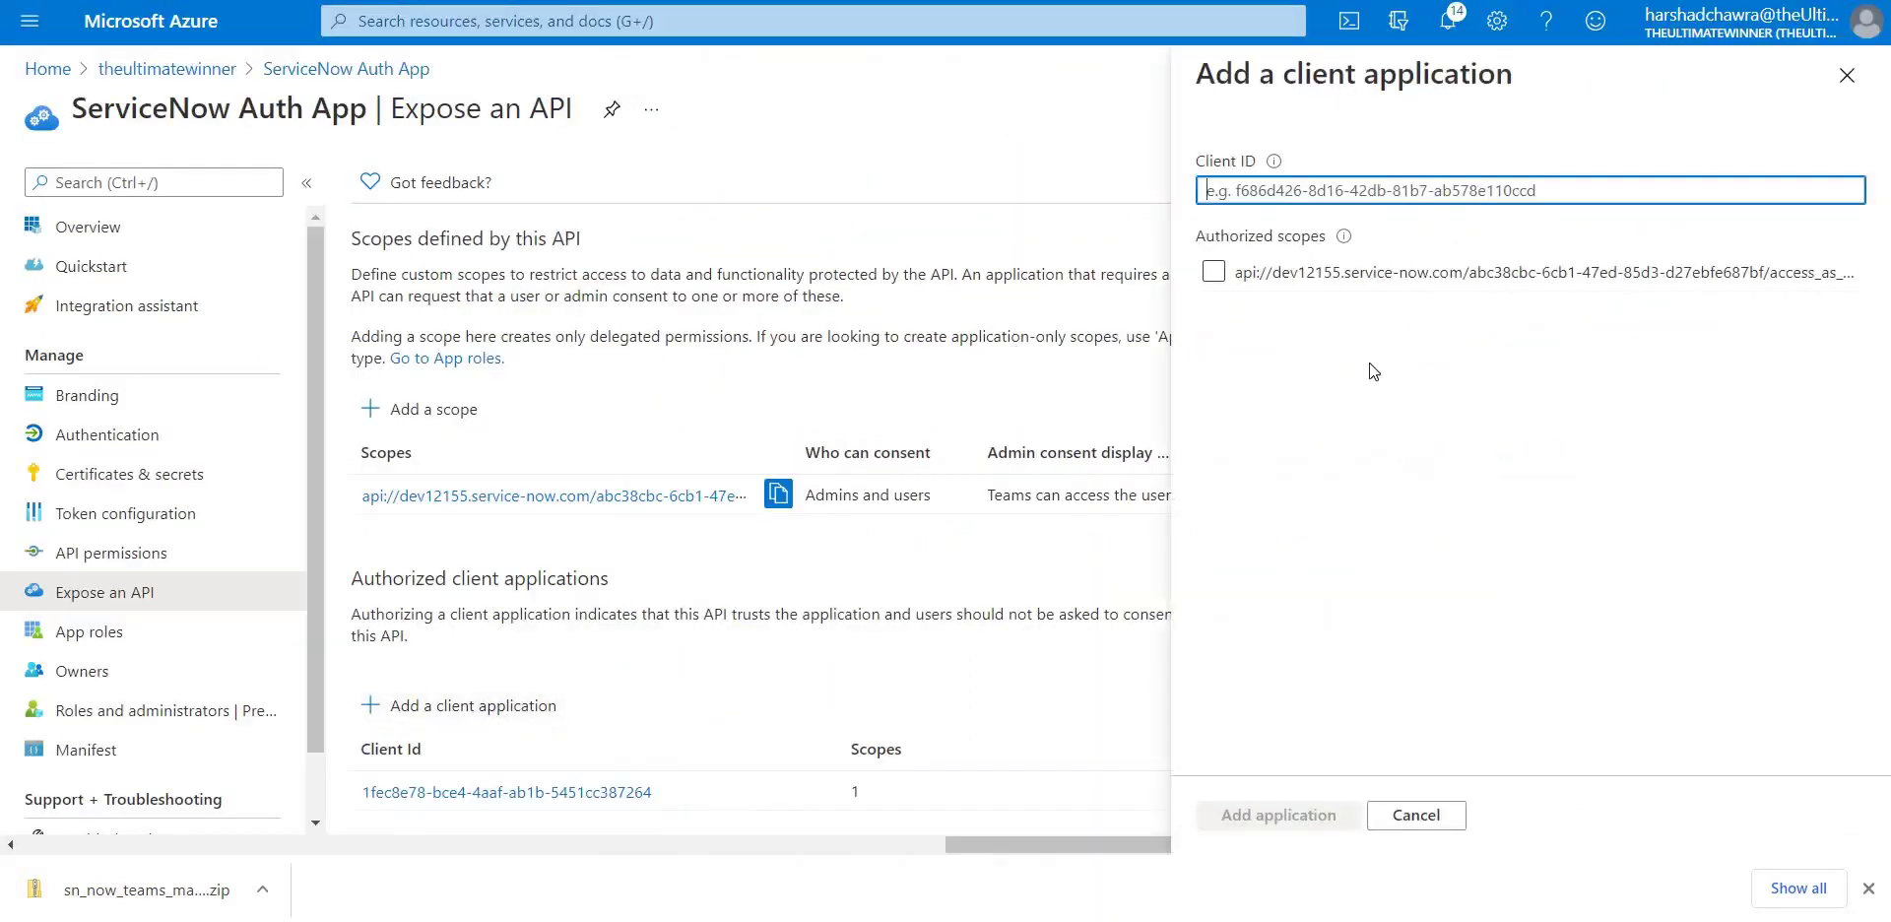
{"action": "key", "text": "ctrl+v"}
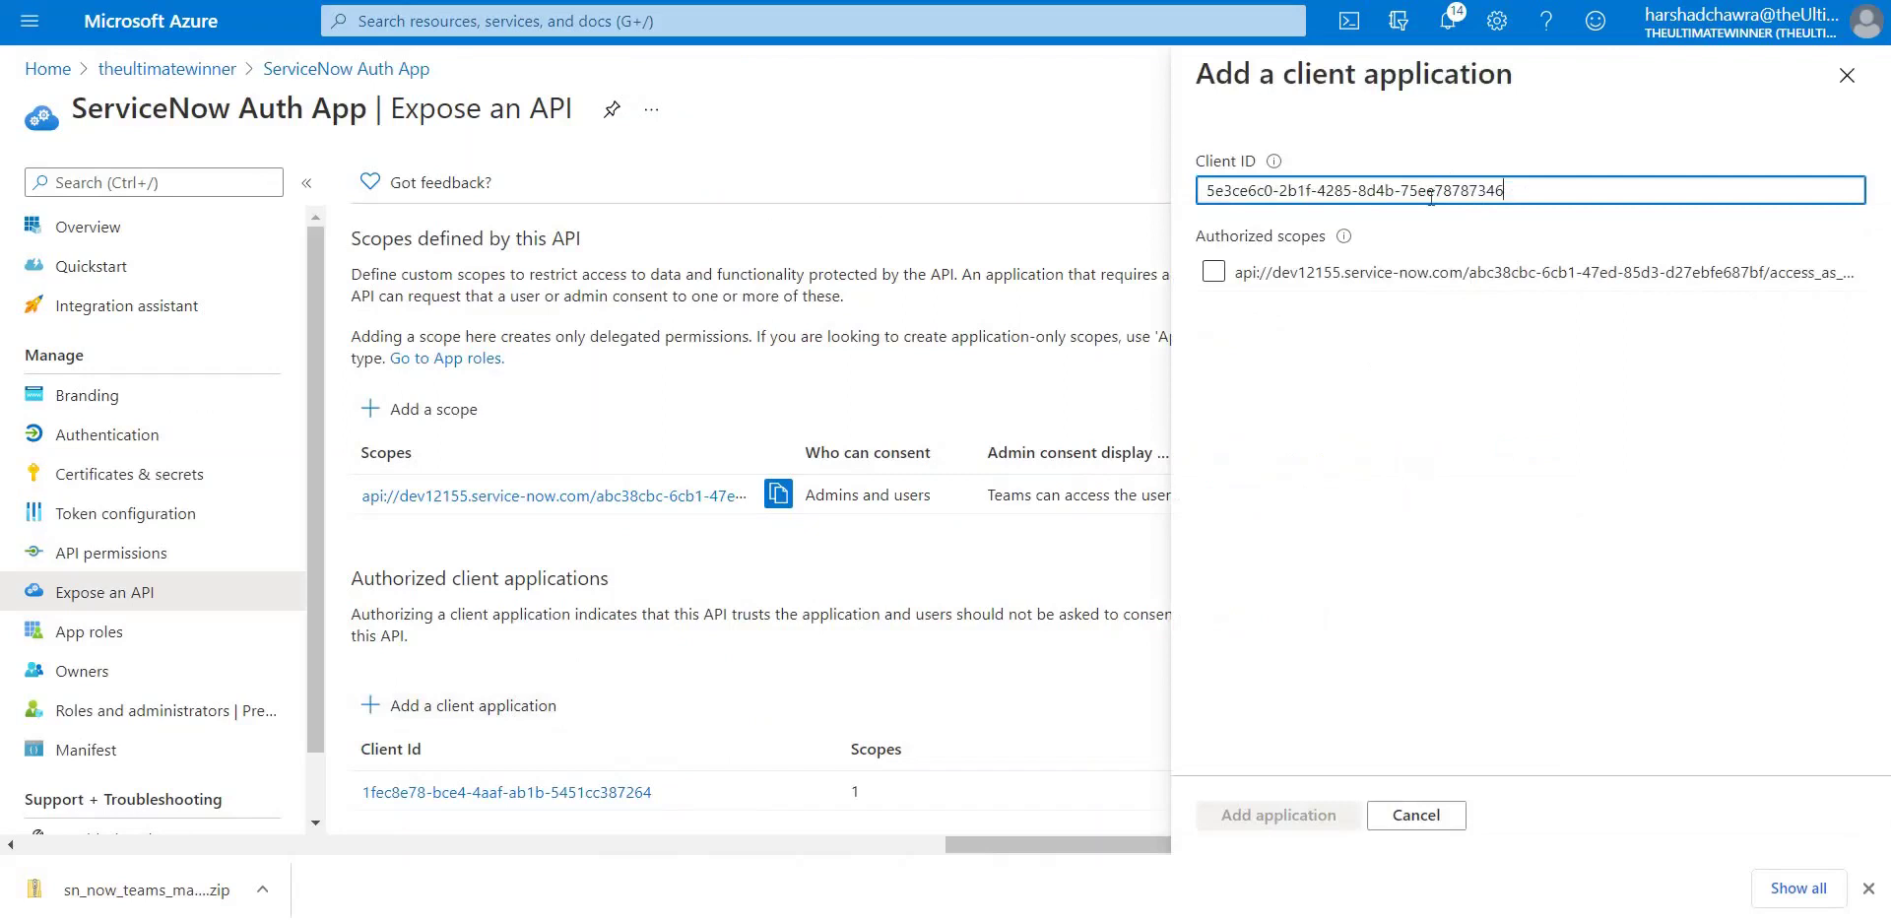
{"action": "left_click", "coordinate": [1280, 272]}
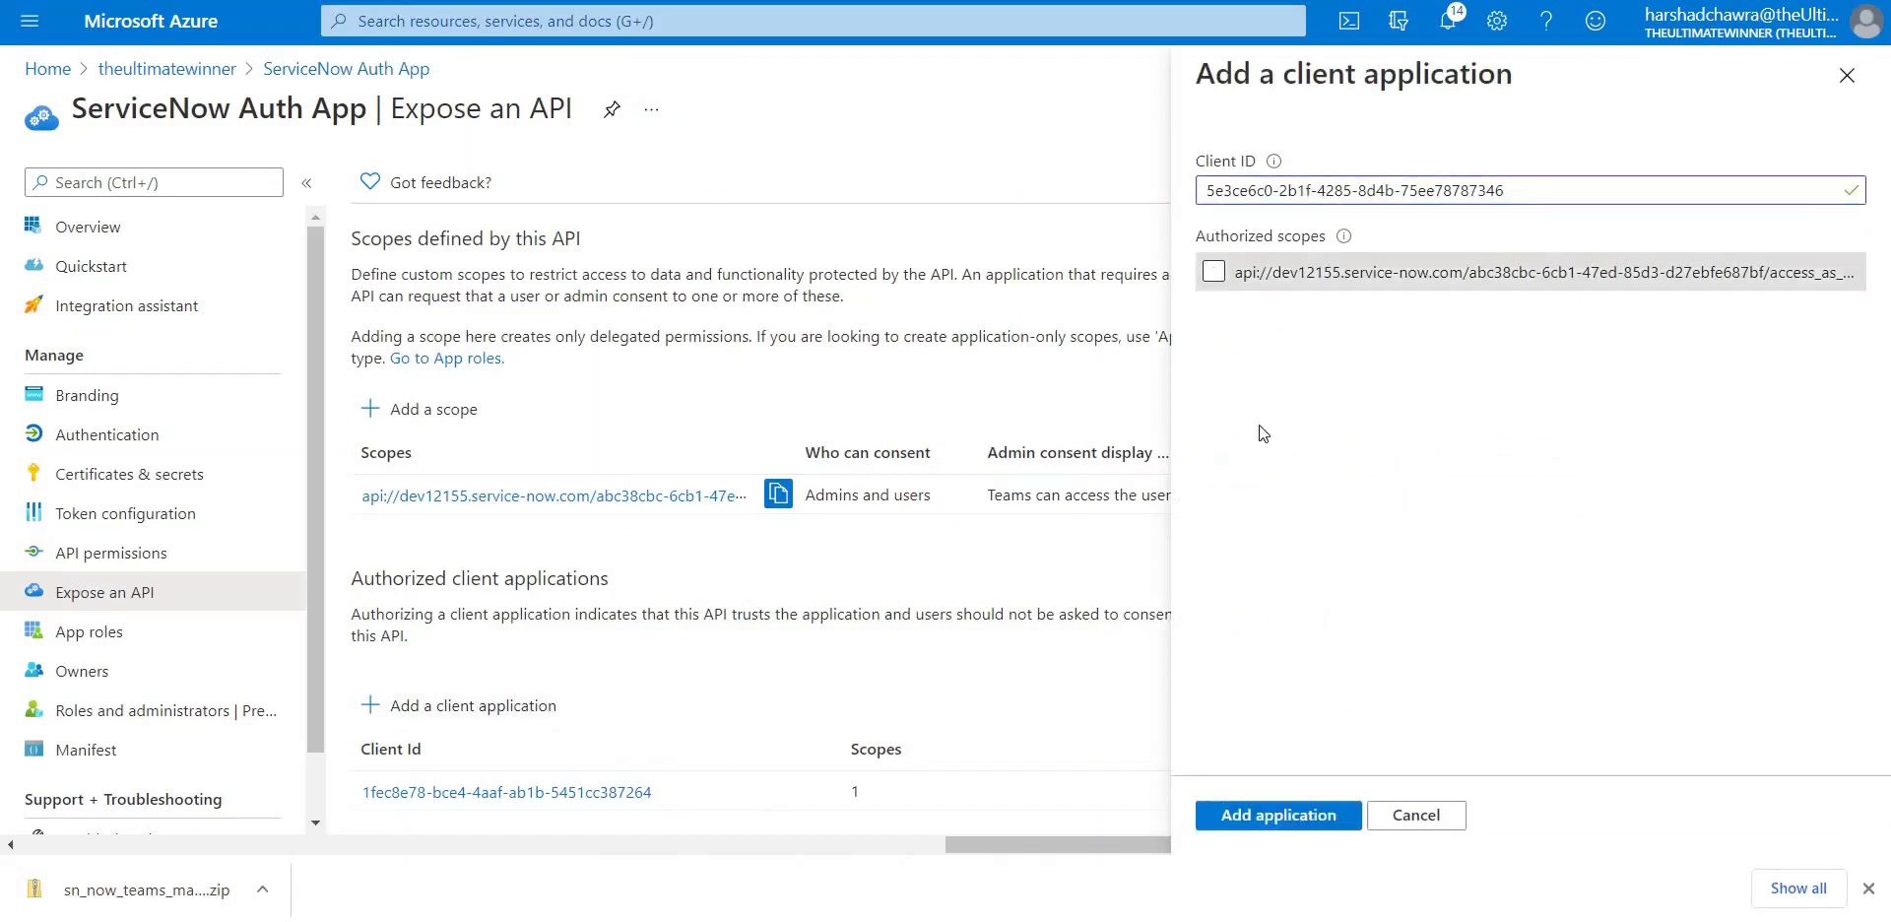
{"action": "left_click", "coordinate": [1281, 814]}
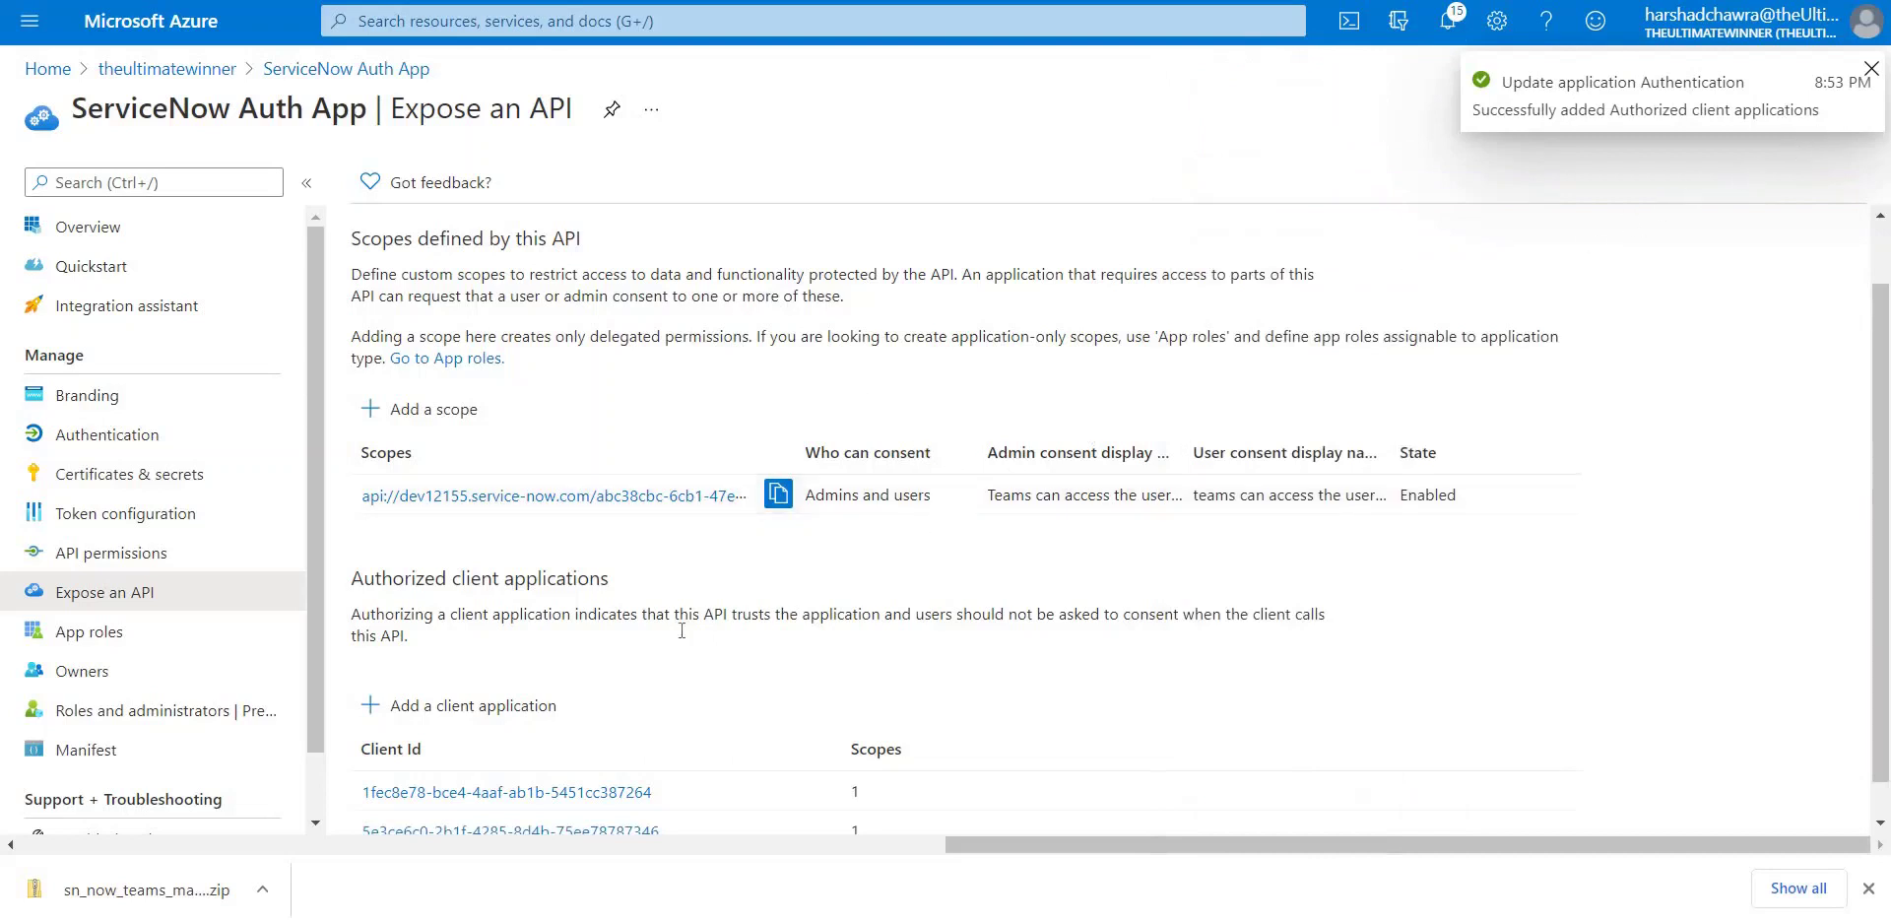
{"action": "scroll", "coordinate": [592, 687], "scroll_direction": "down", "scroll_amount": 1}
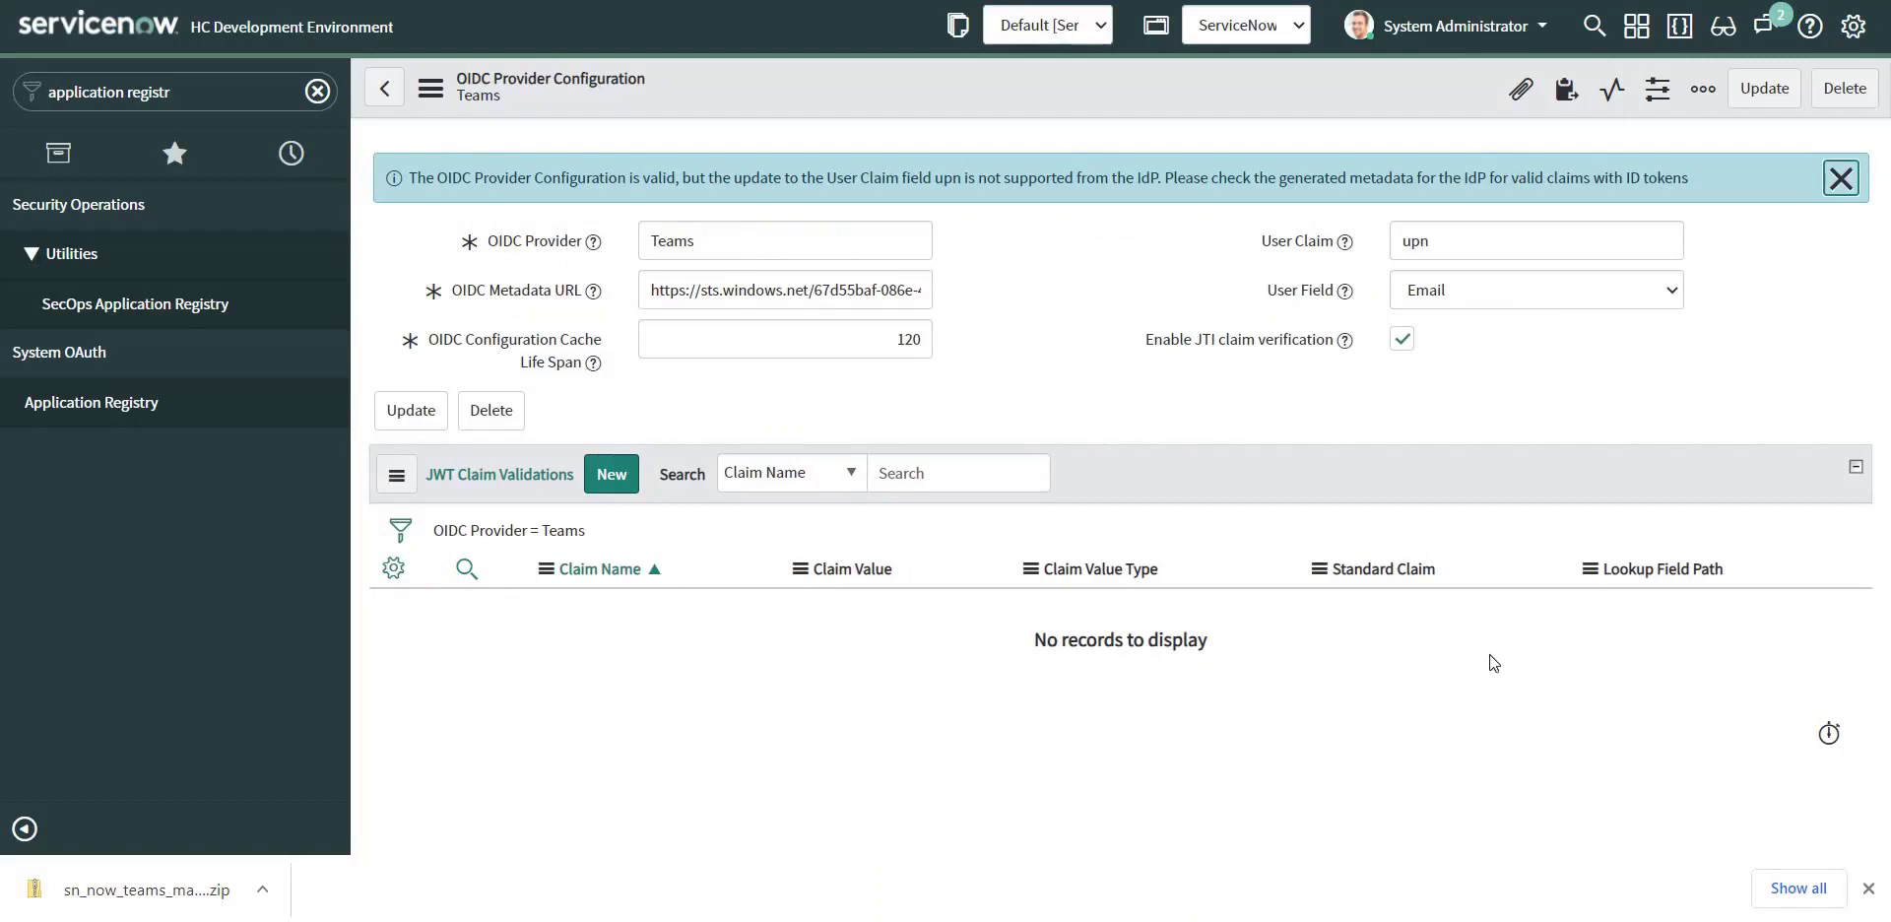
- Close the browser download bar over ServiceNow's Teams OIDC Provider Configuration page
{"action": "left_click", "coordinate": [1869, 888]}
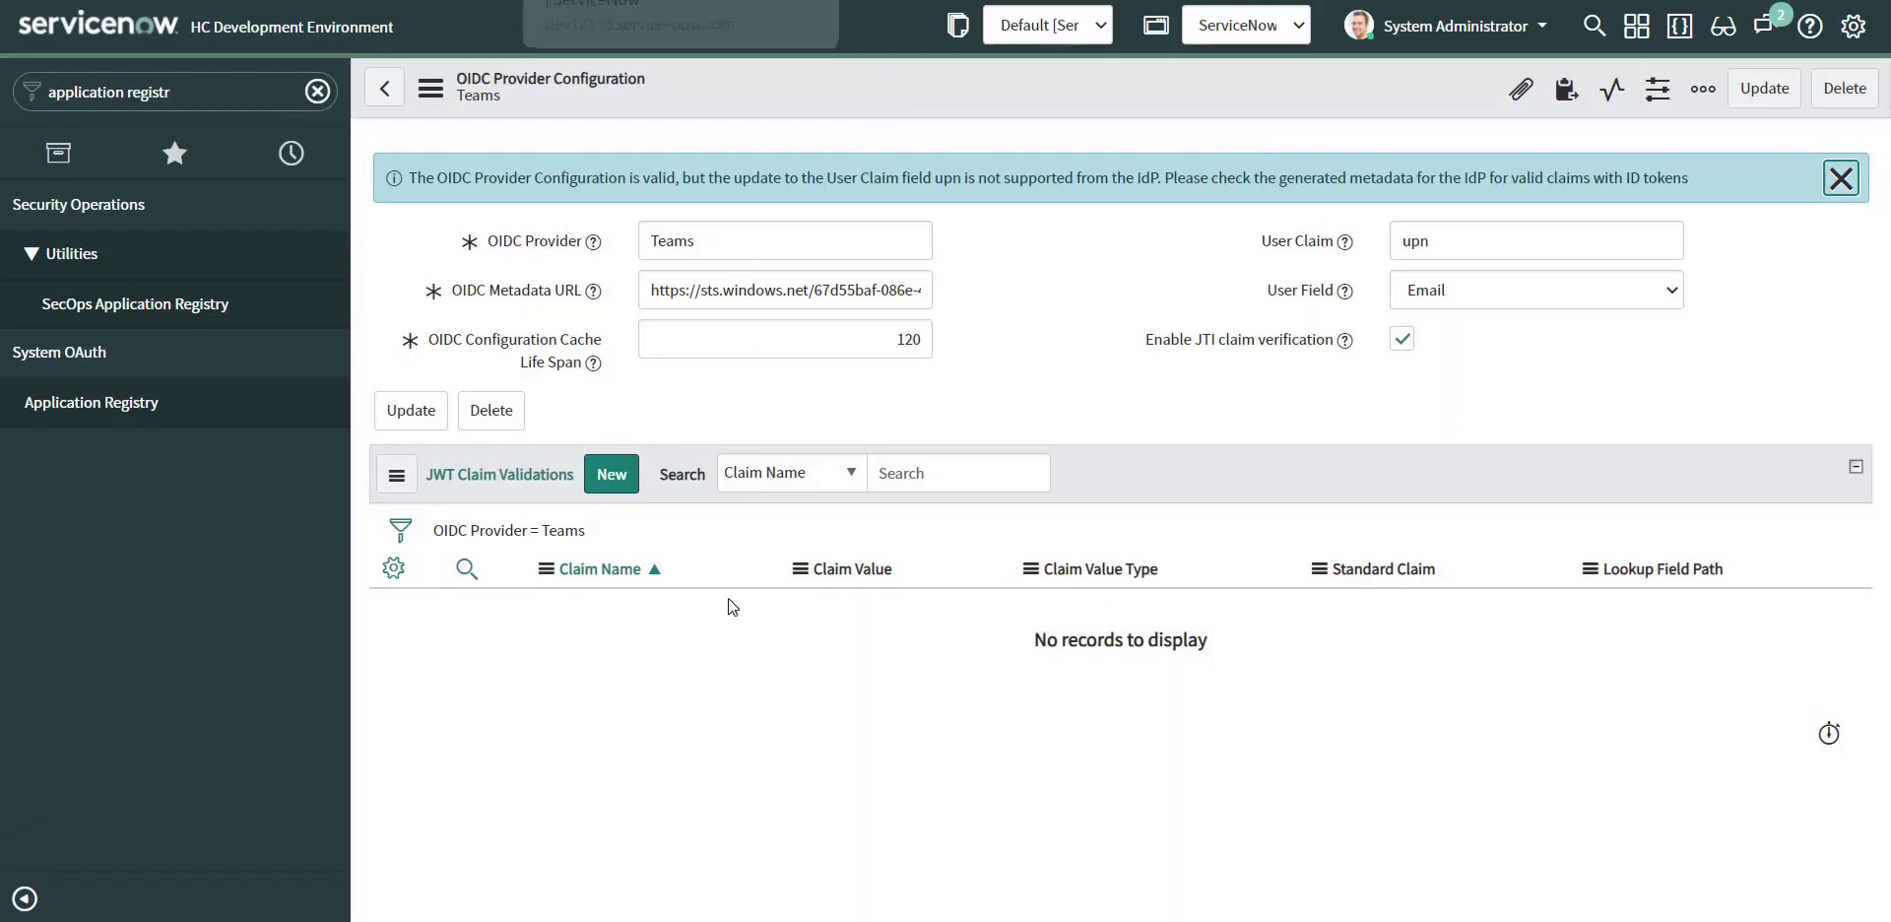
{"action": "left_click", "coordinate": [710, 803]}
{"action": "right_click", "coordinate": [640, 2]}
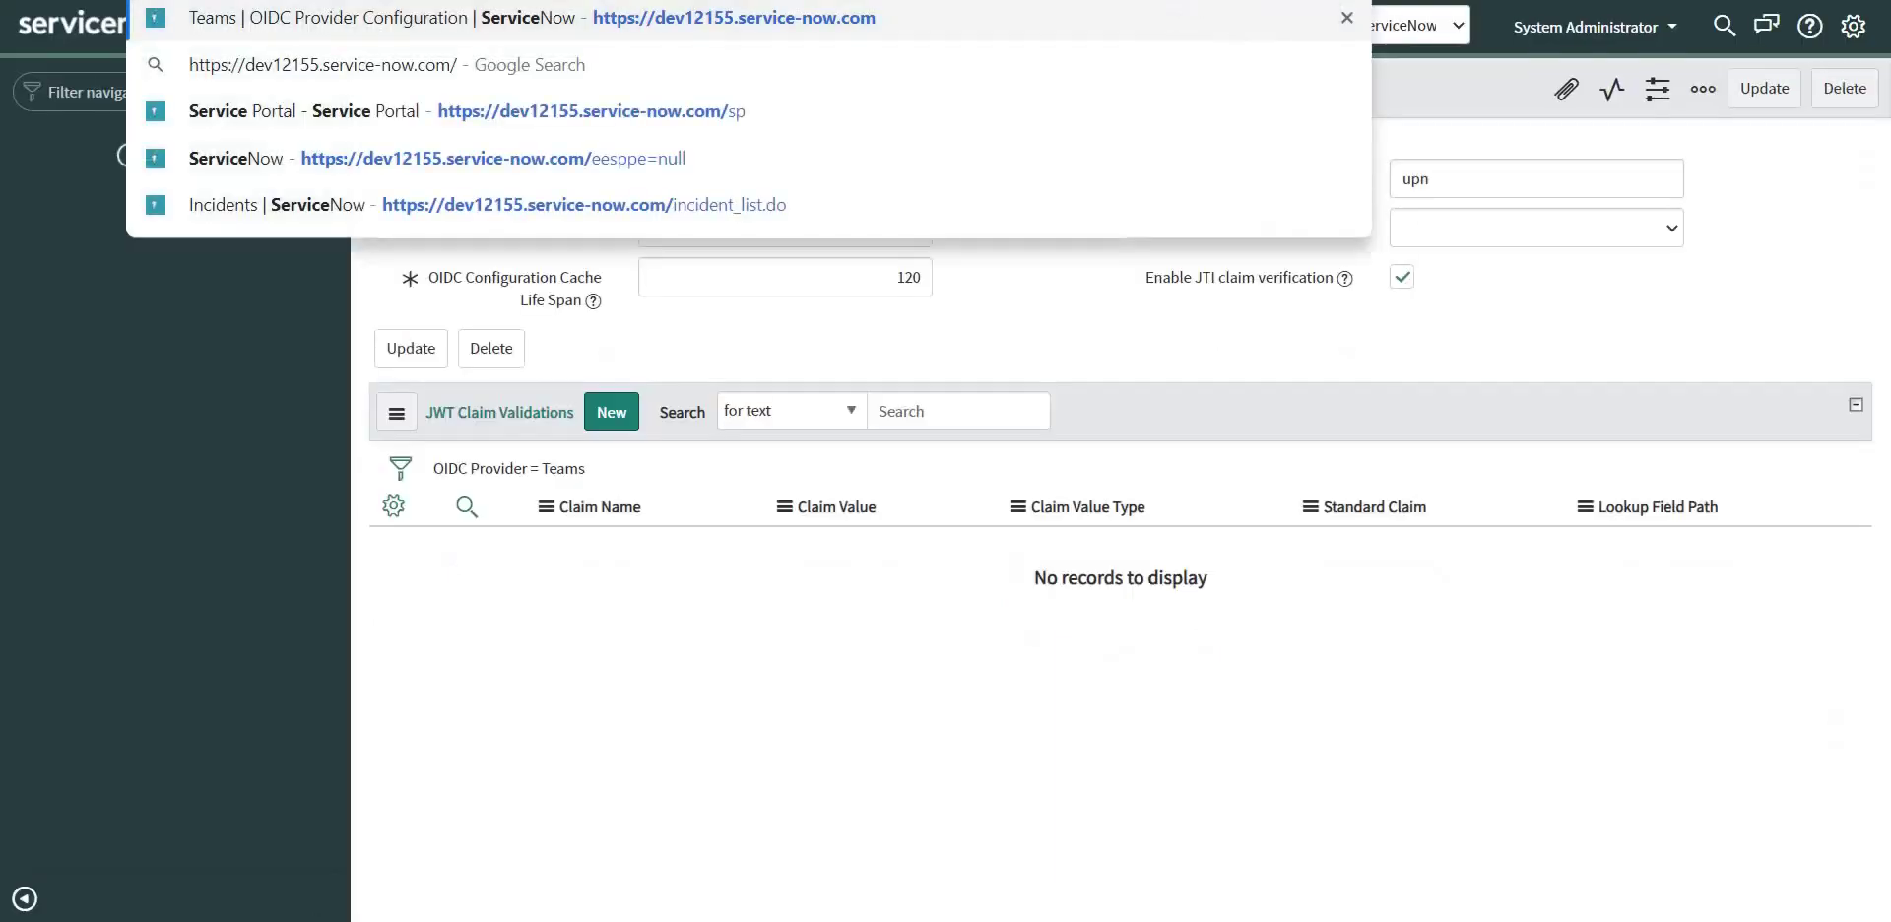
- On the /eesp portal, expand the Network Upgrade and Configure Security Notifications announcements, then return to Teams
{"action": "type", "text": "esc"}
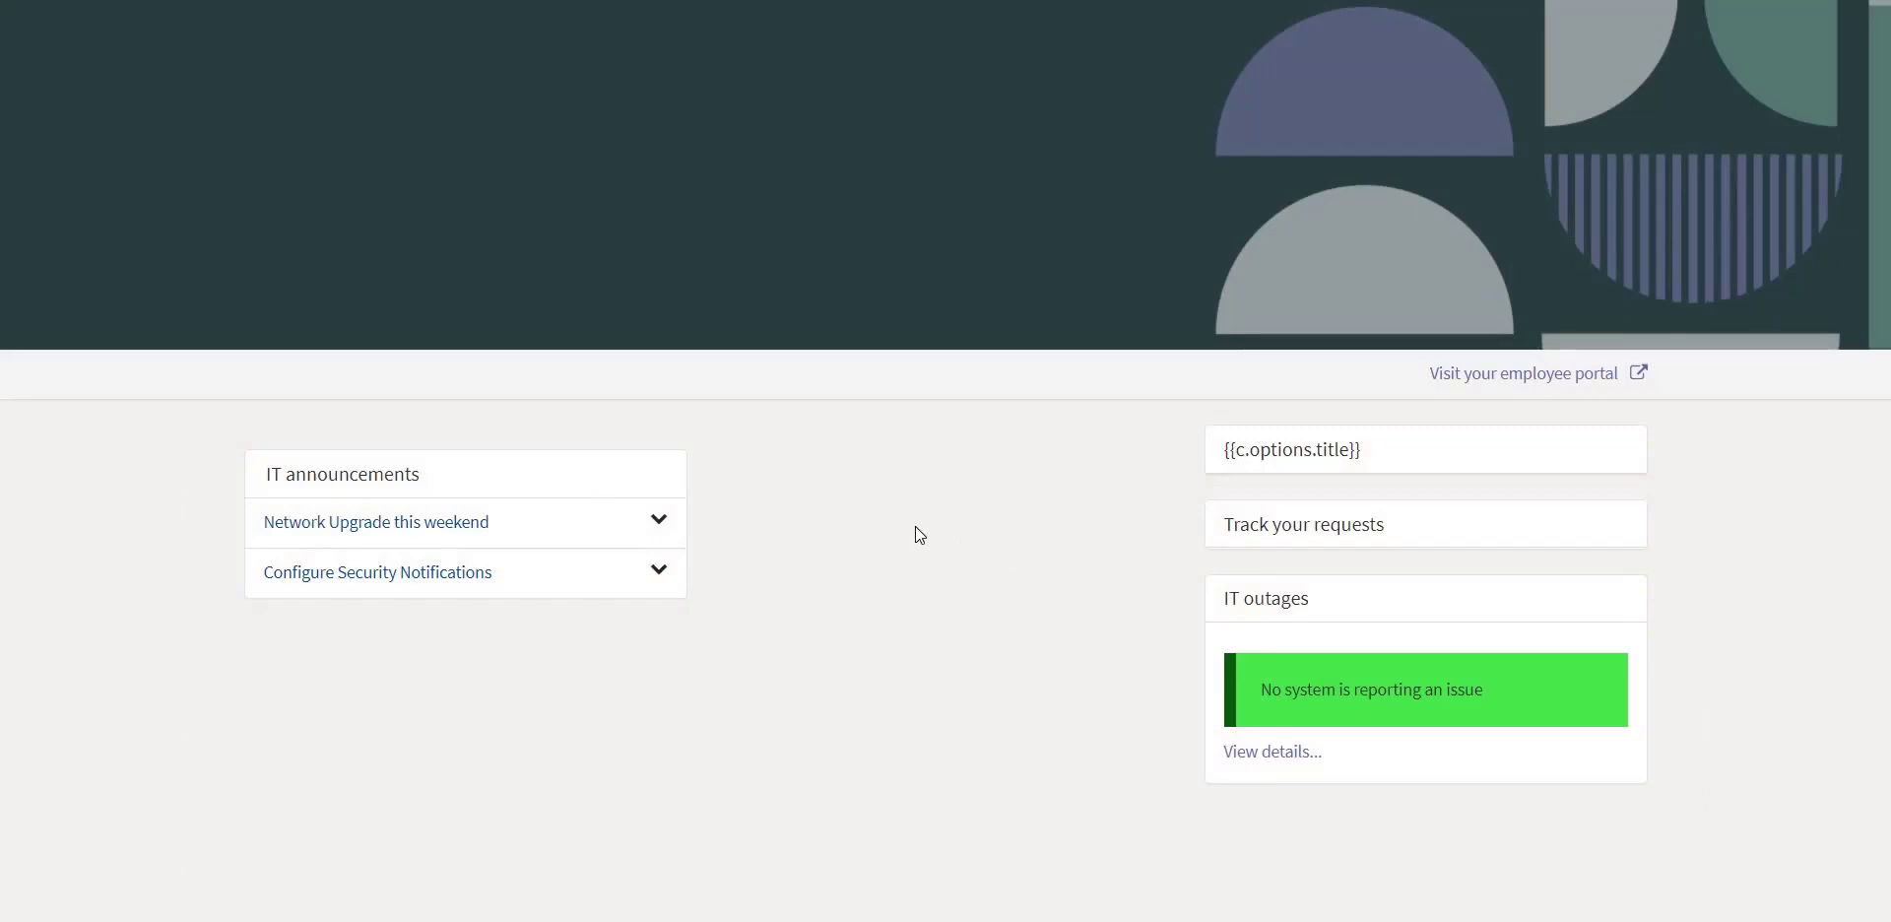
{"action": "left_click", "coordinate": [680, 529]}
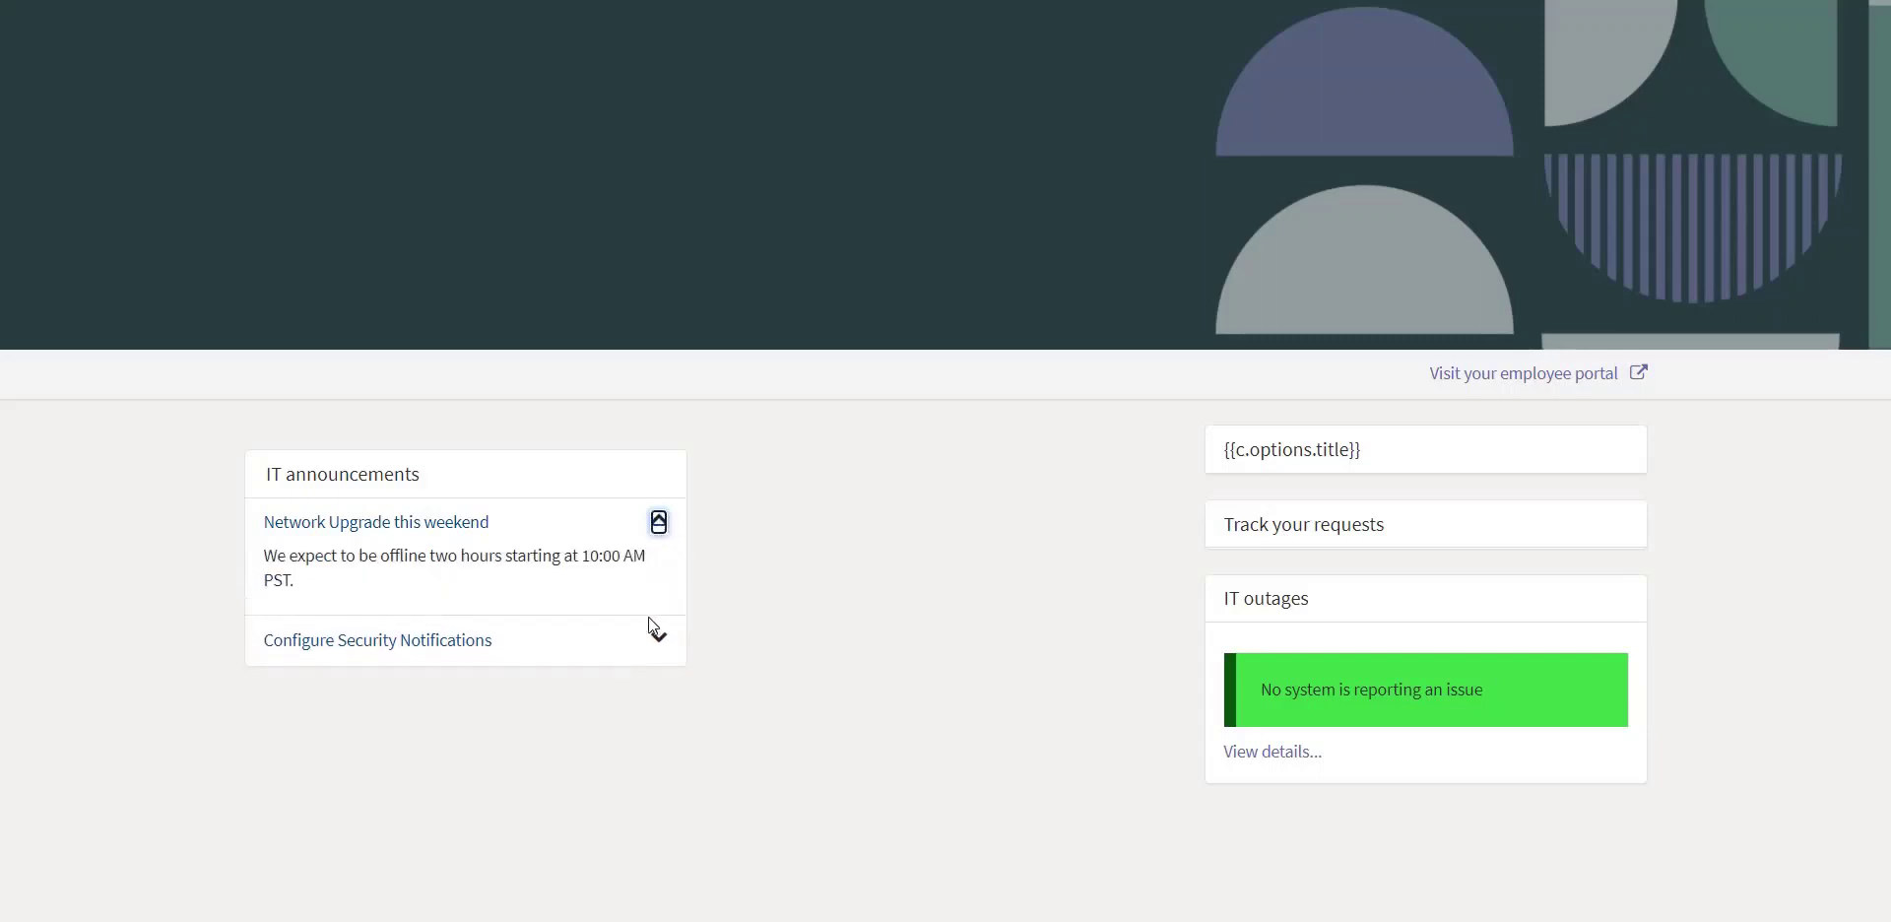
{"action": "left_click", "coordinate": [657, 640]}
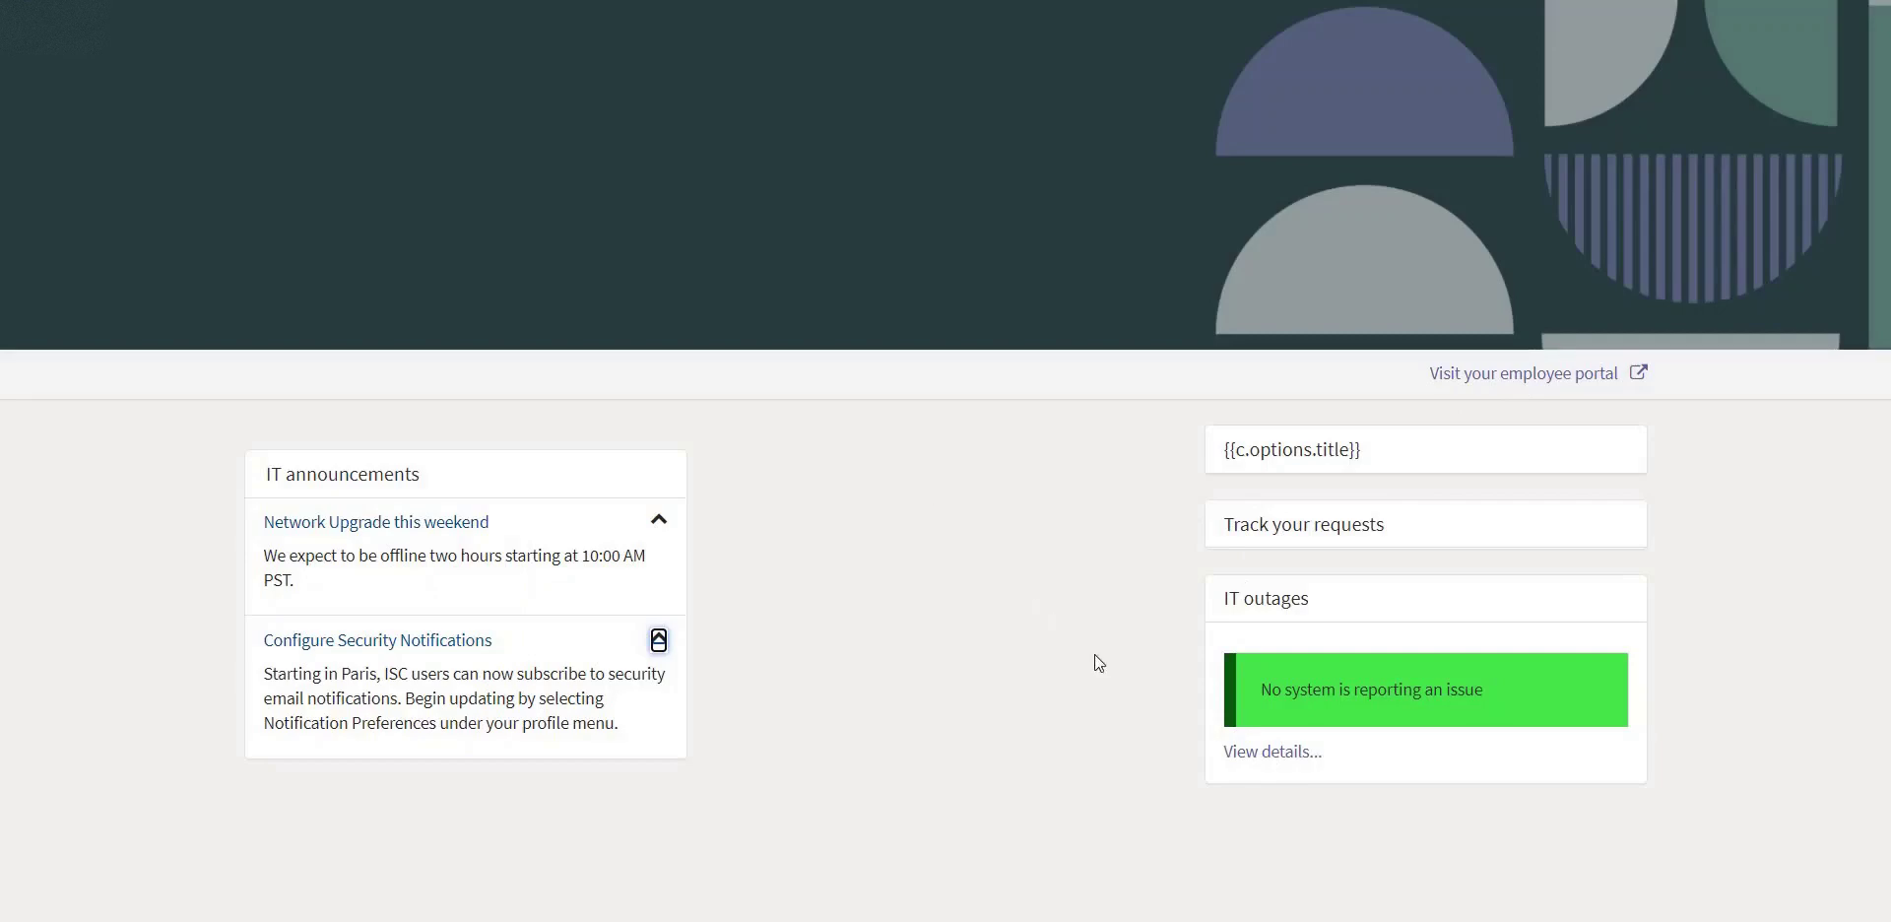
{"action": "left_click", "coordinate": [1193, 898]}
{"action": "key", "text": "alt+Tab"}
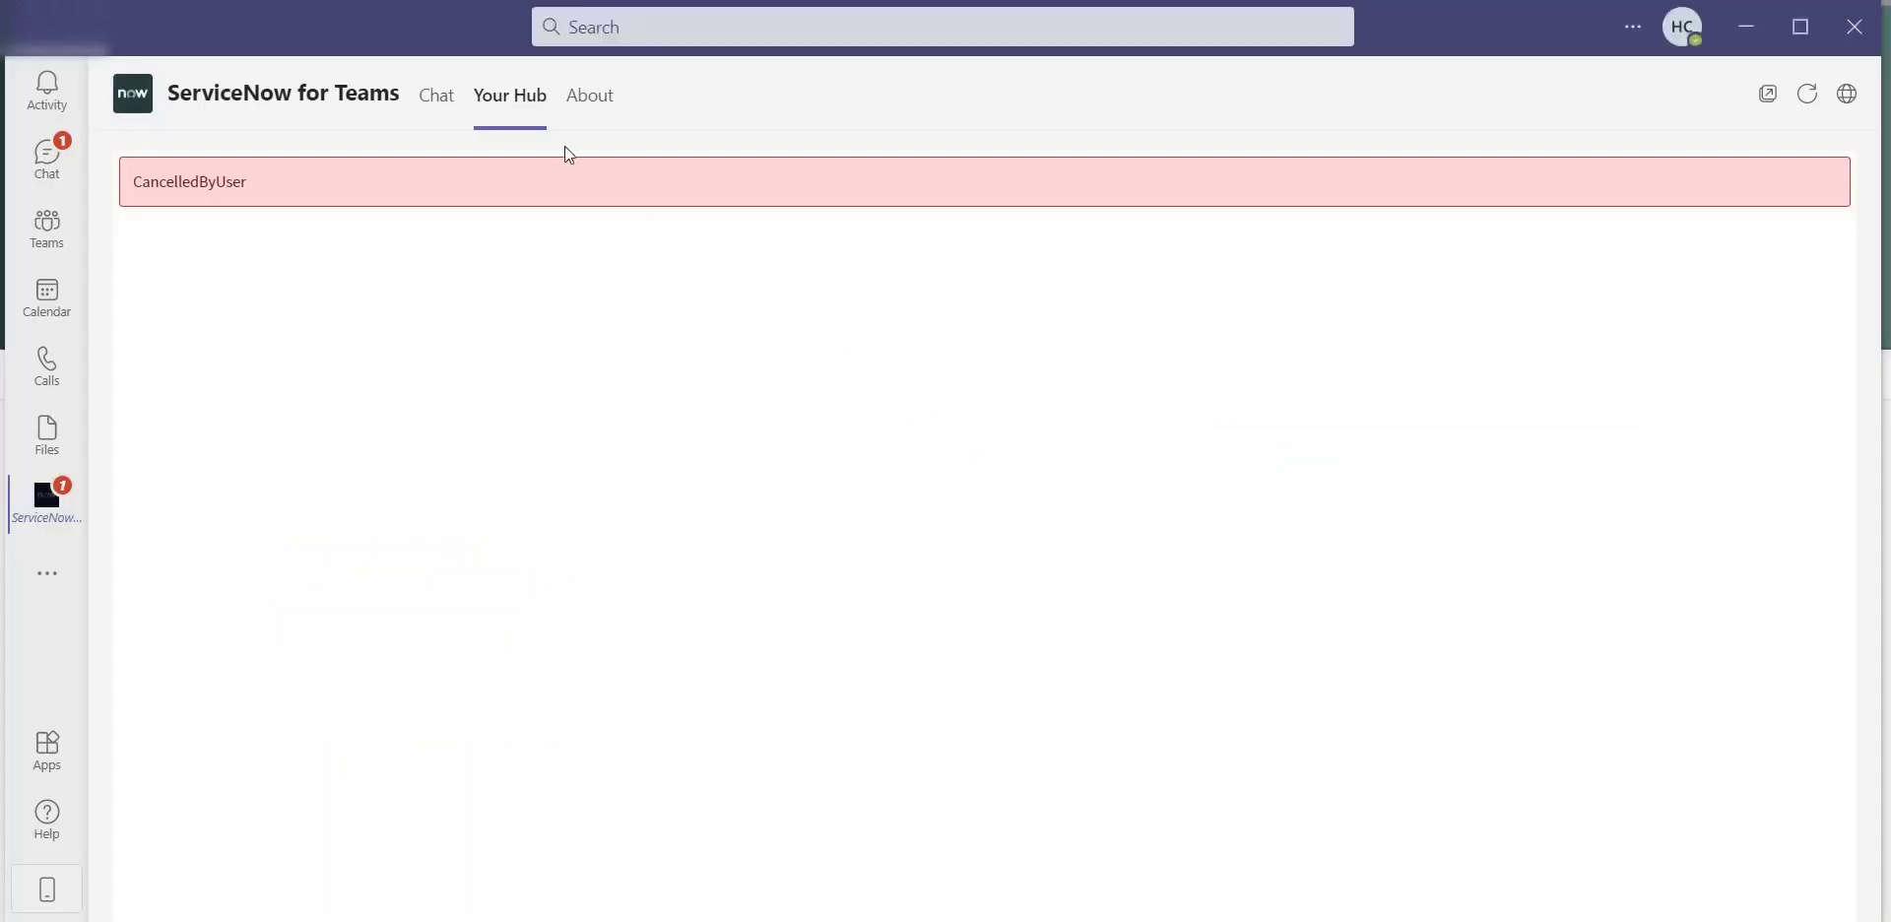
- Refresh the ServiceNow for Teams app with its top-right reload icon
{"action": "left_click", "coordinate": [1806, 97]}
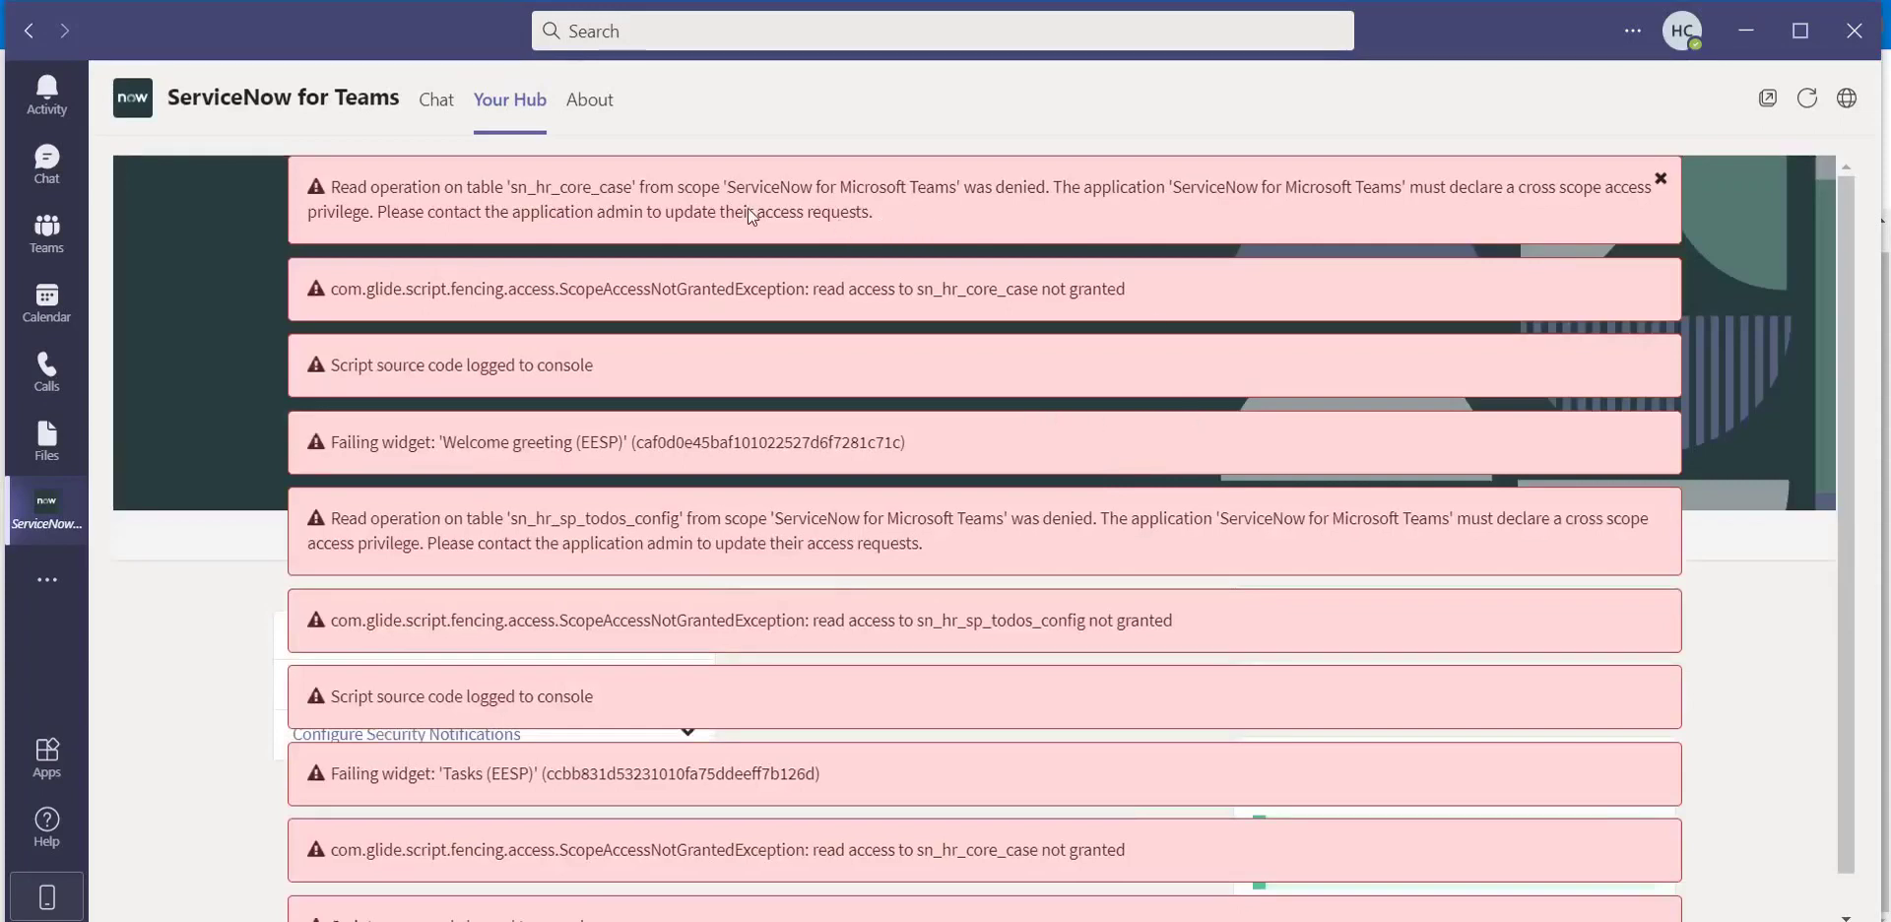
- Dismiss the access-denied notifications and scroll through the portal's IT announcements and outages
{"action": "left_click", "coordinate": [1661, 180]}
{"action": "scroll", "coordinate": [776, 505], "scroll_direction": "down", "scroll_amount": 1}
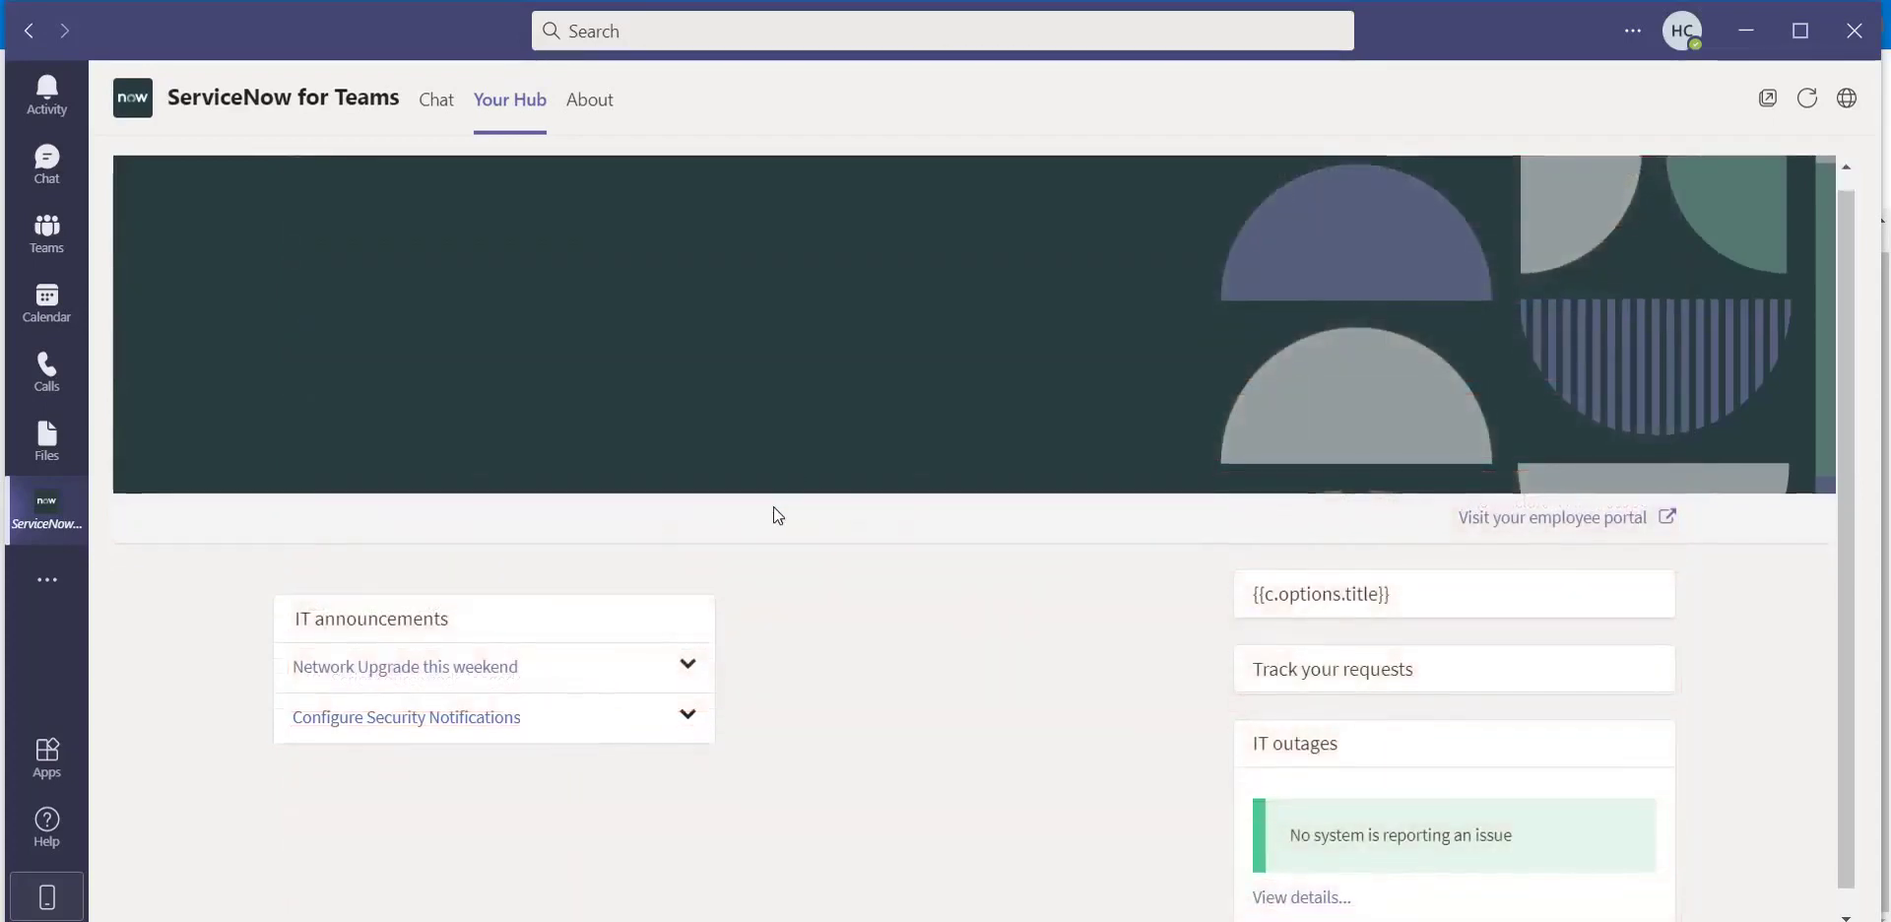
{"action": "scroll", "coordinate": [773, 507], "scroll_direction": "up", "scroll_amount": 1}
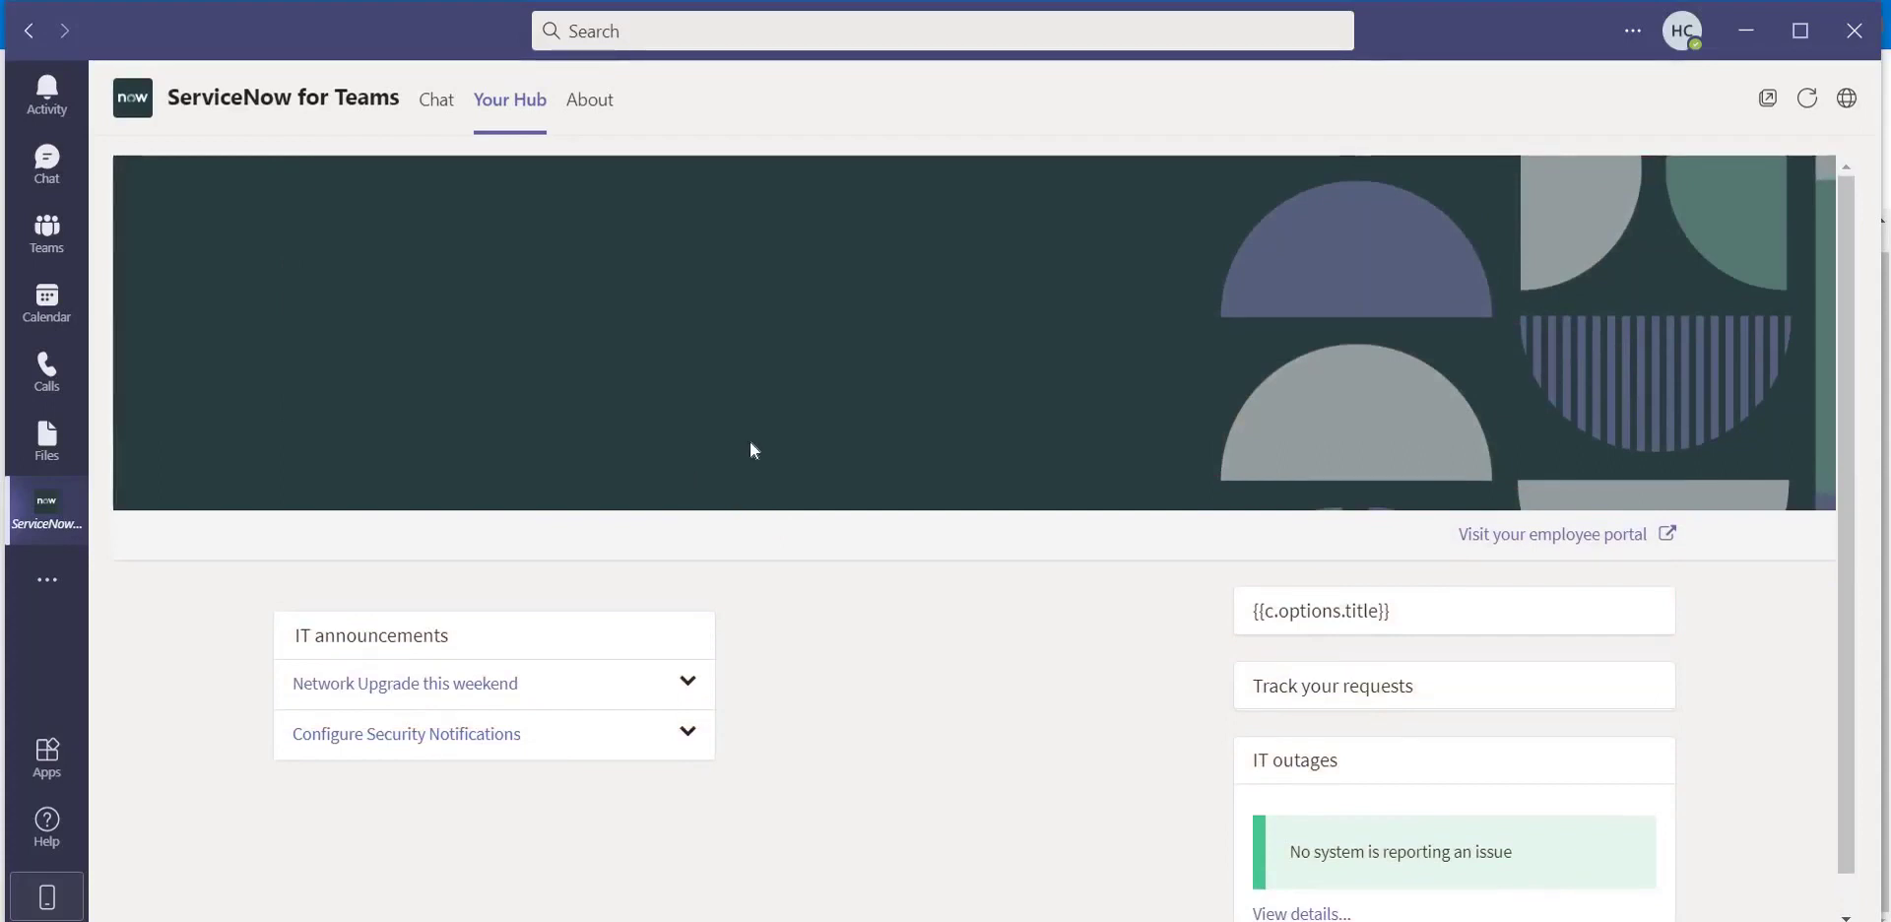
{"action": "scroll", "coordinate": [751, 446], "scroll_direction": "down", "scroll_amount": 1}
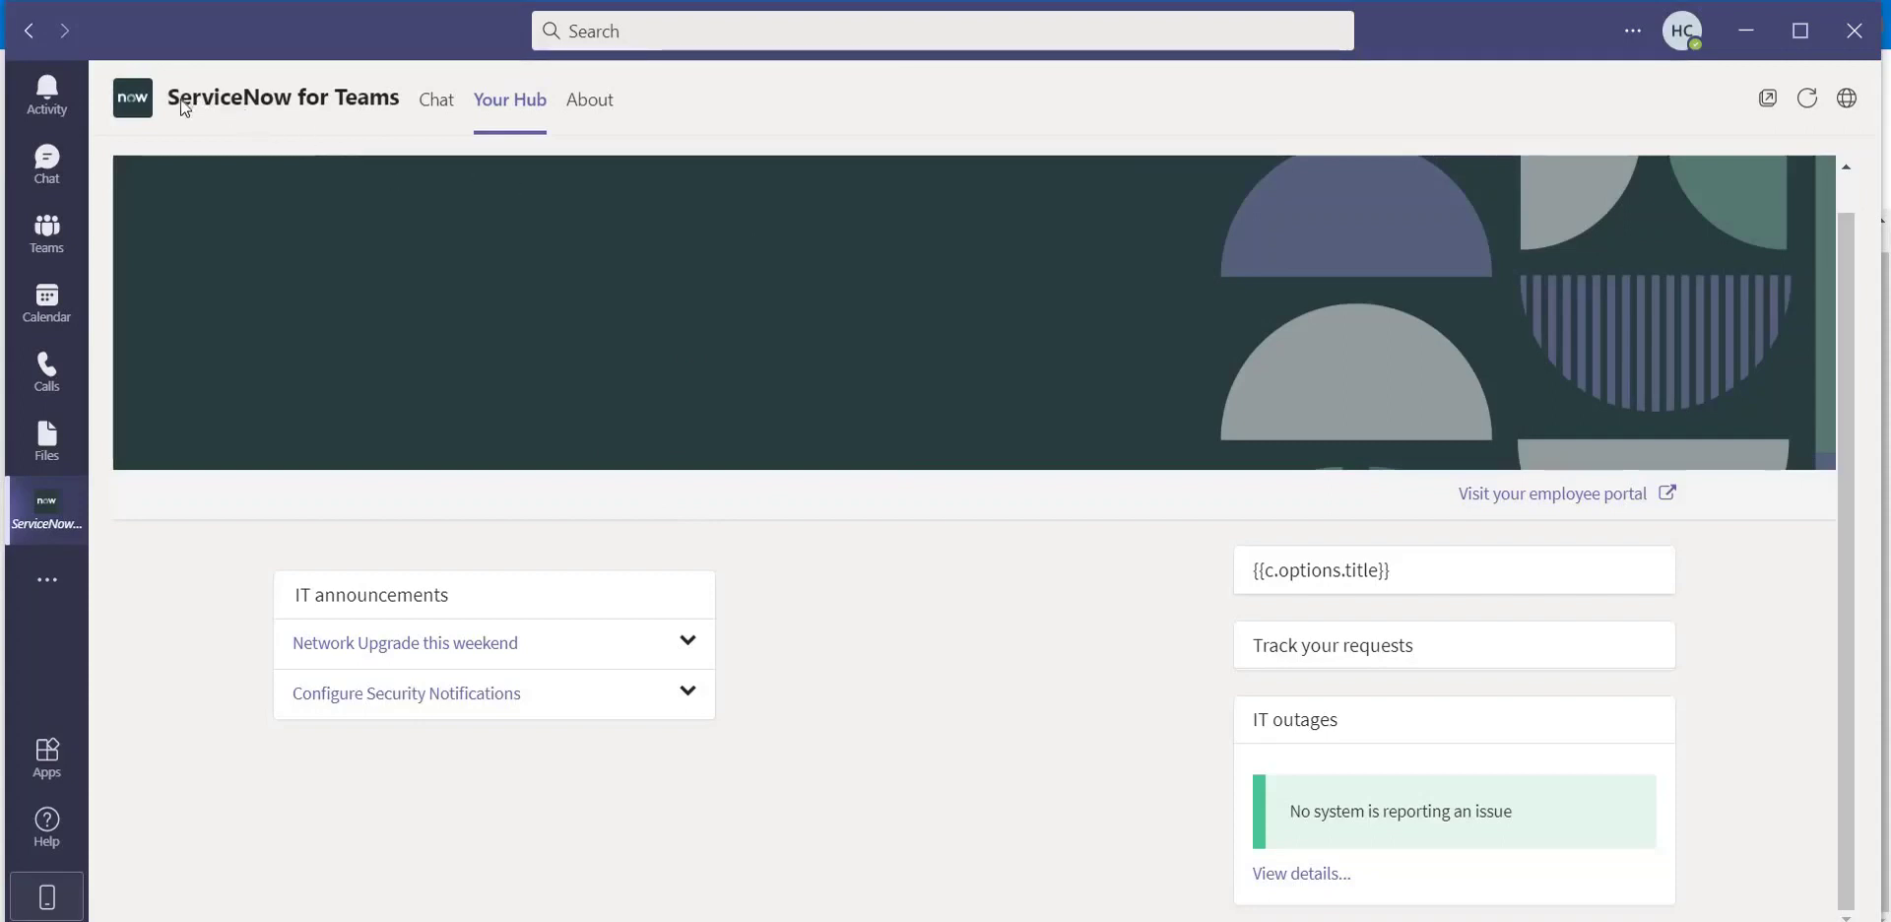
{"action": "mouse_move", "coordinate": [183, 106]}
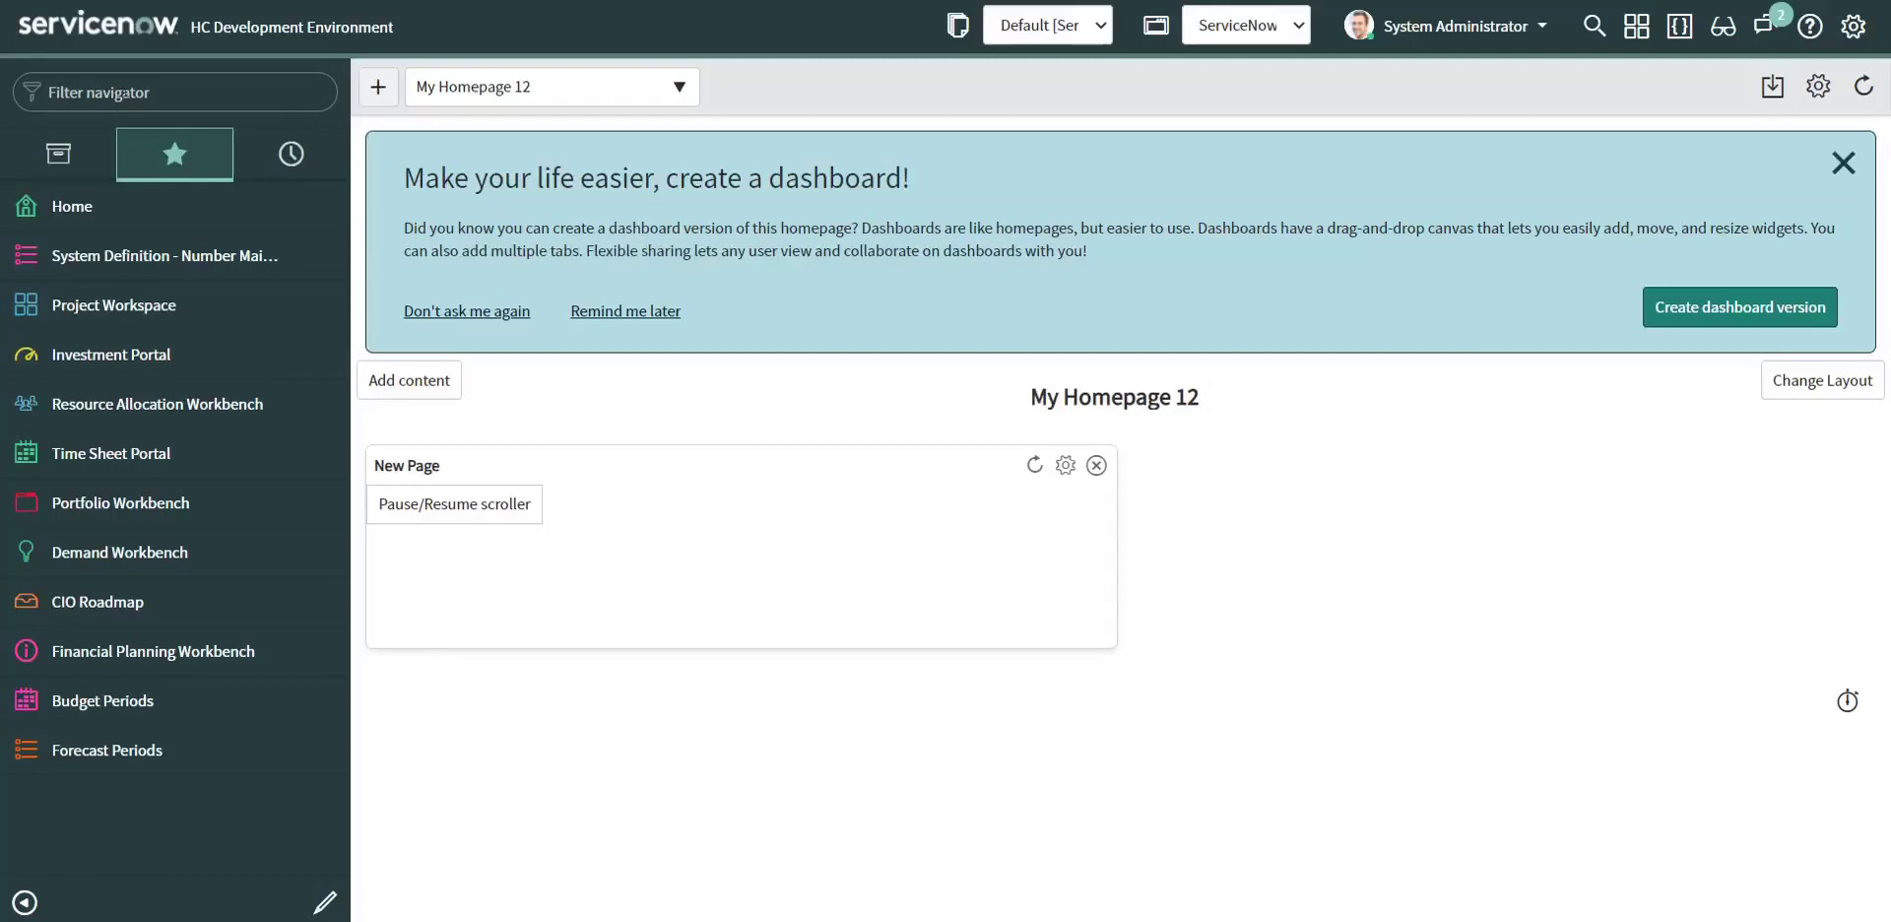
- Open sys_properties.list from the navigator and filter its Value column by =eesp
{"action": "left_click", "coordinate": [148, 92]}
{"action": "type", "text": "sys"}
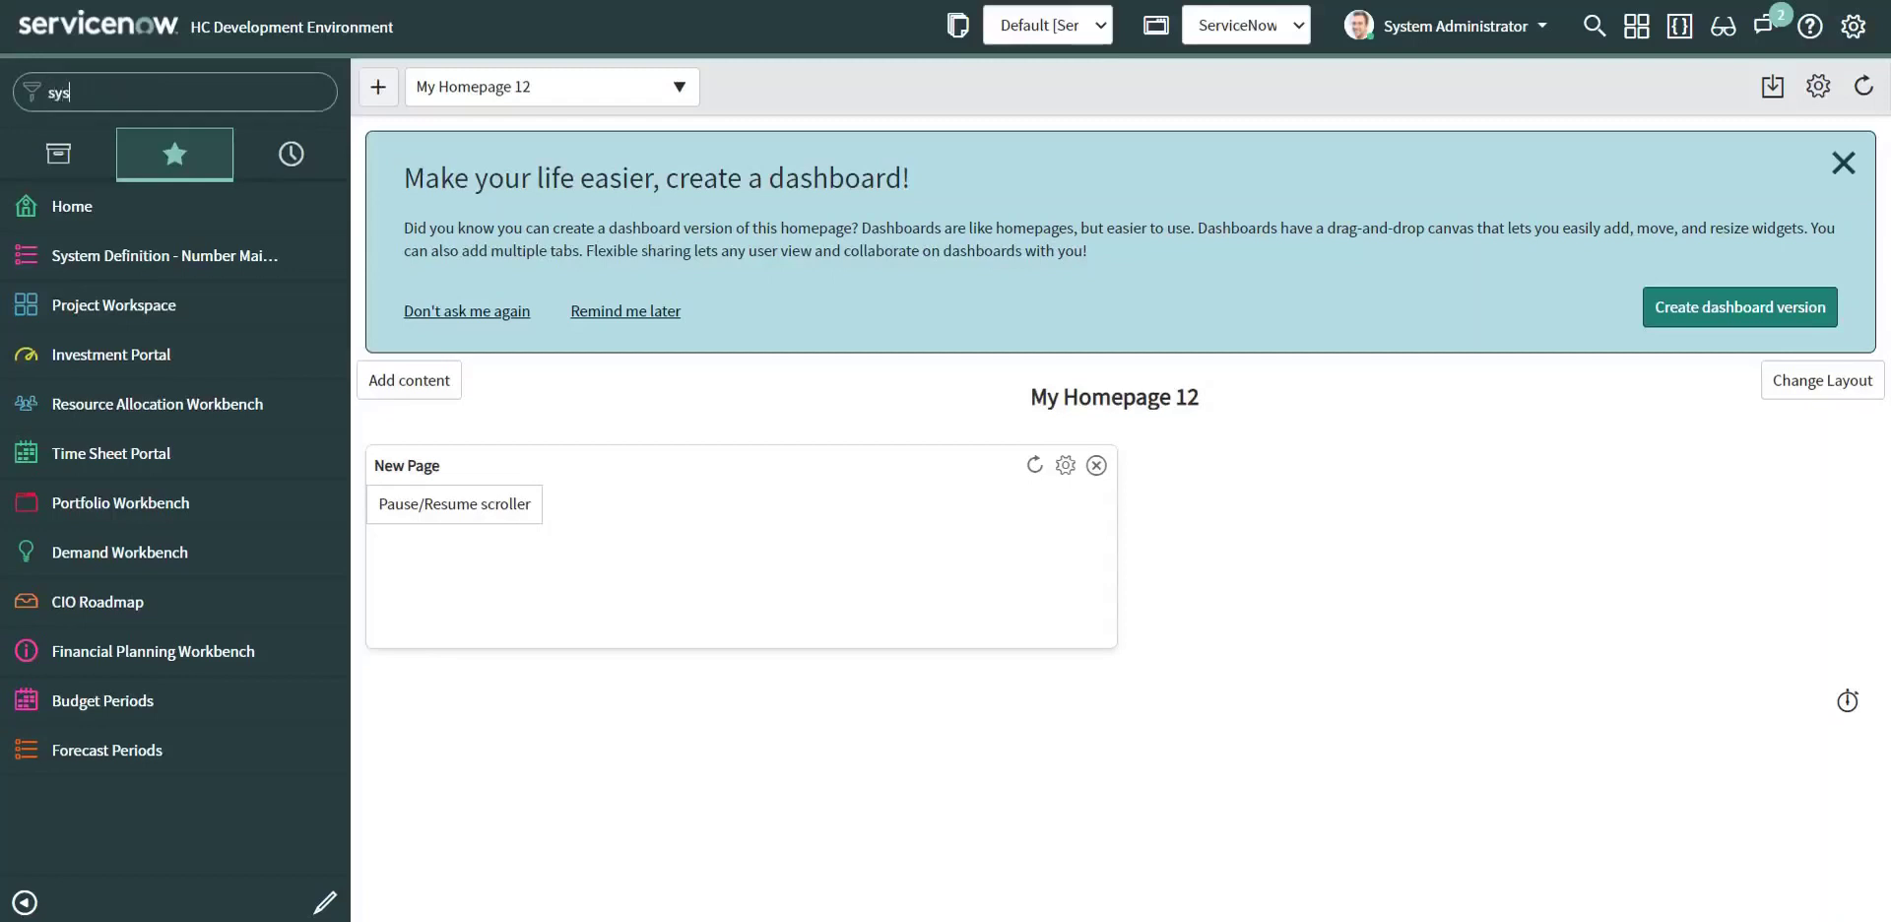
{"action": "type", "text": "_"}
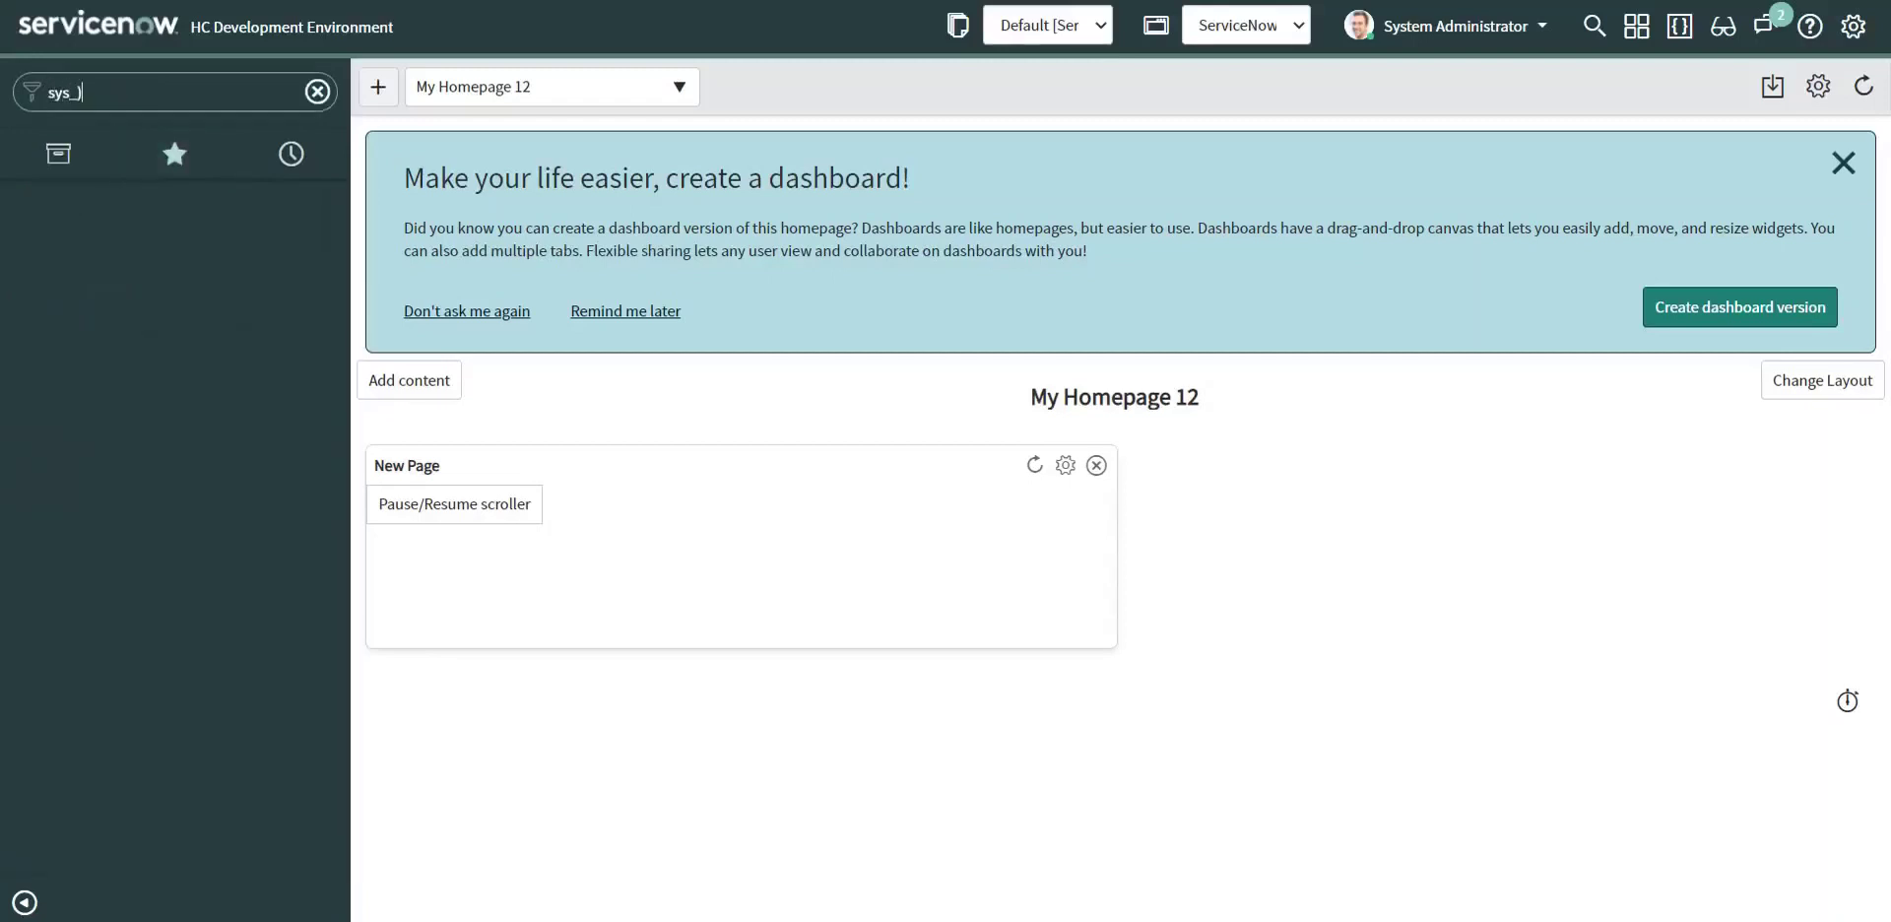
{"action": "type", "text": "properties.list"}
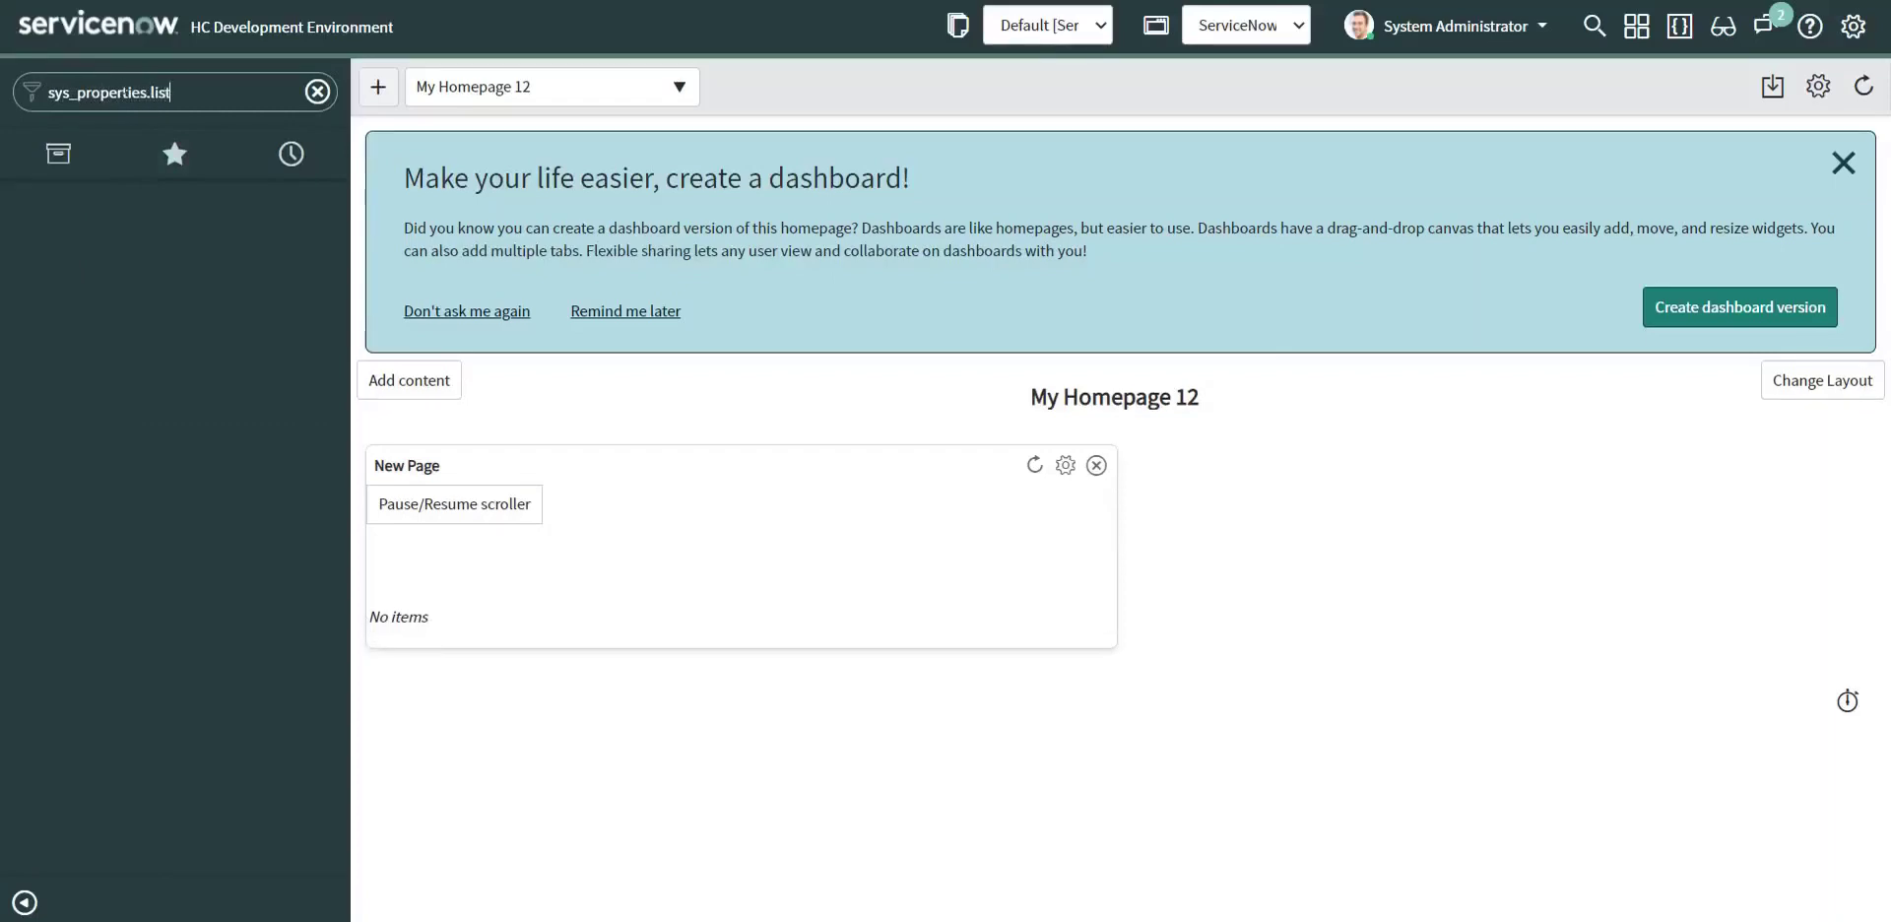
{"action": "key", "text": "Return"}
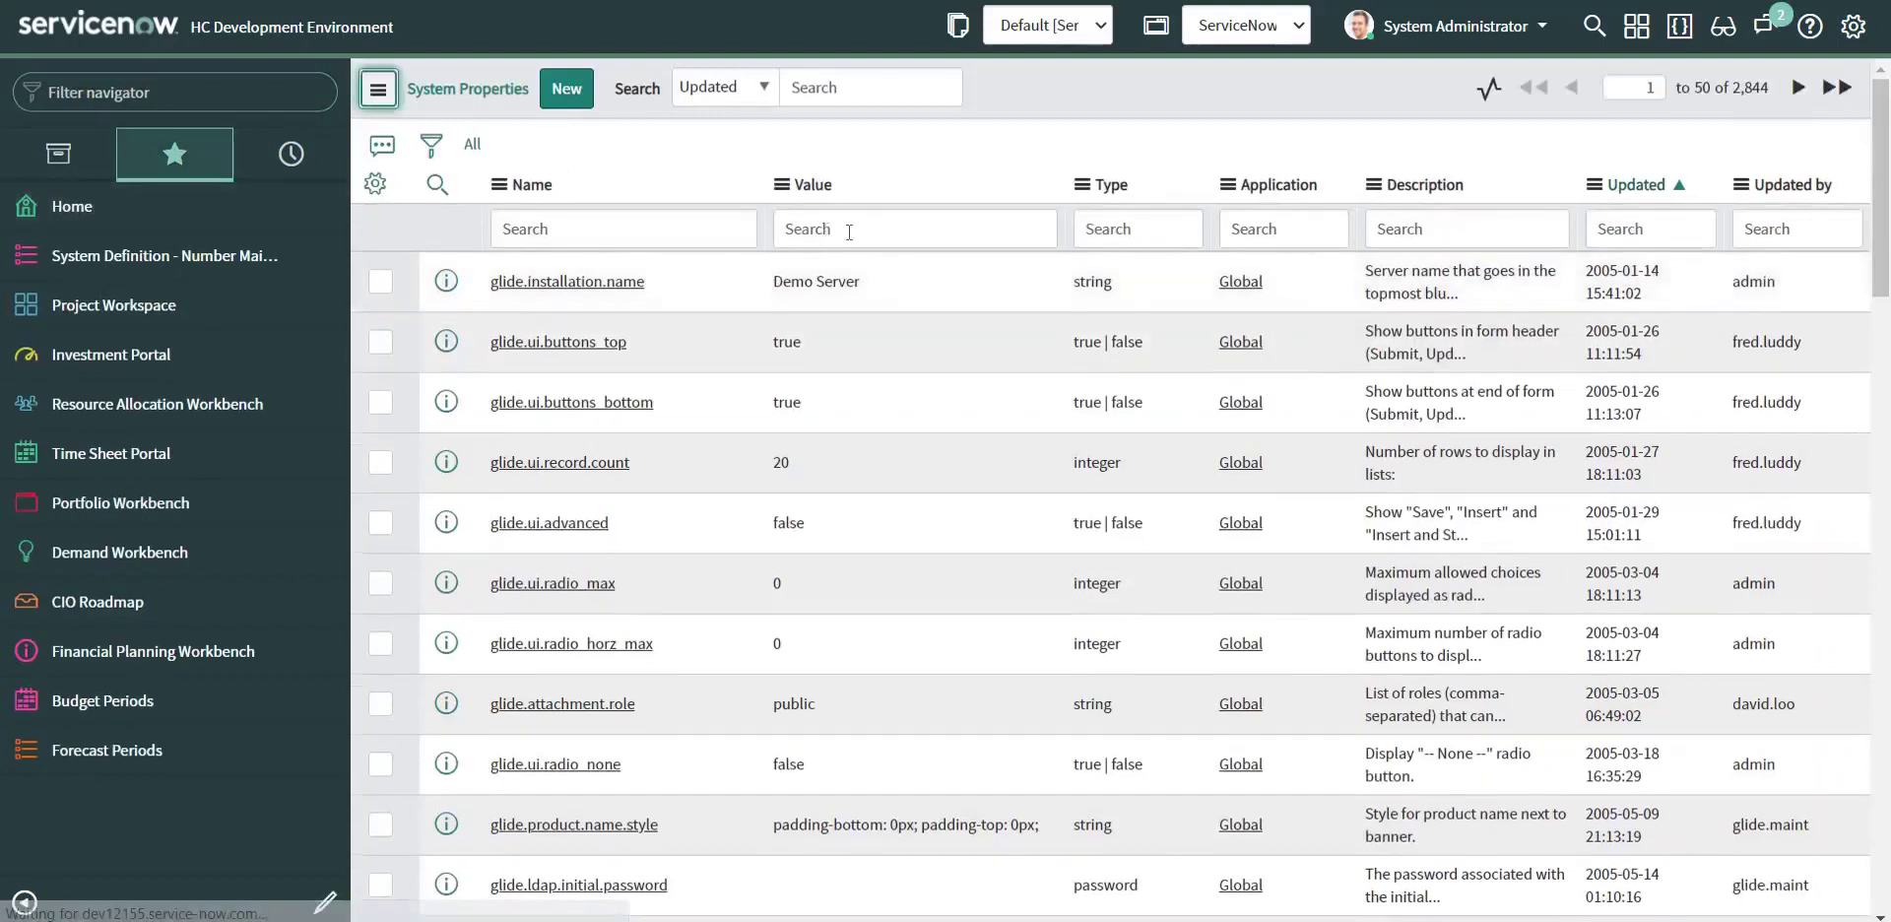
{"action": "left_click", "coordinate": [849, 230]}
{"action": "type", "text": "=eesp"}
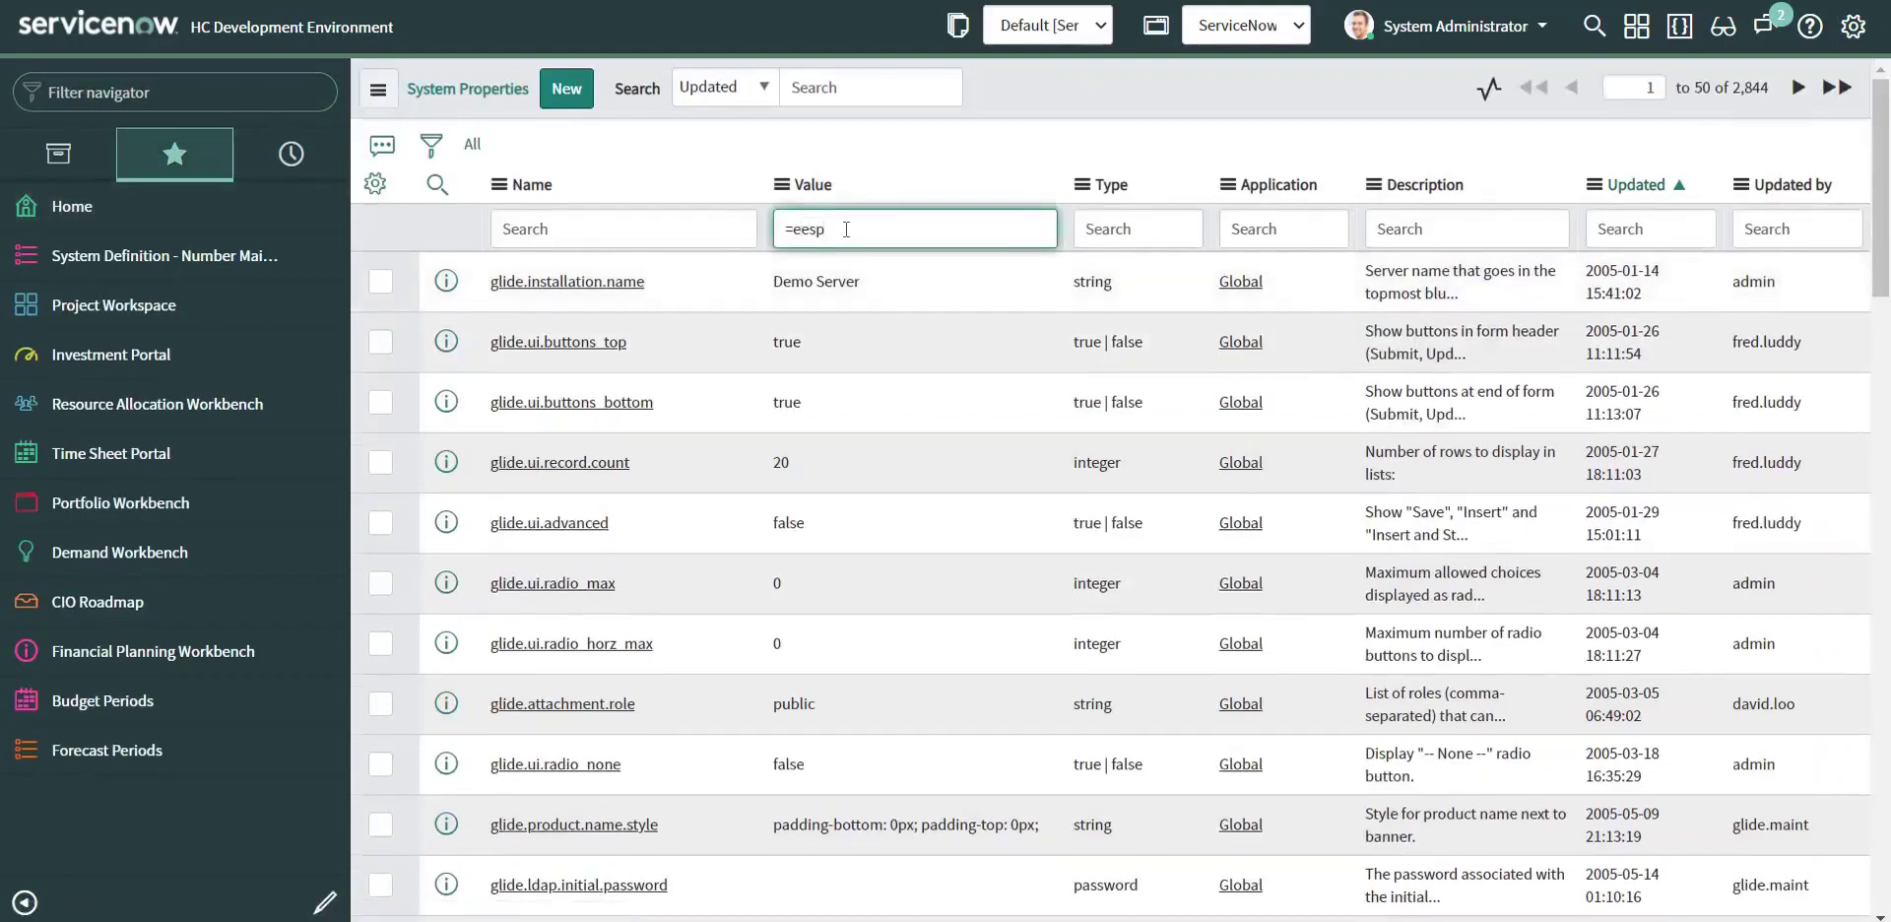
{"action": "key", "text": "Return"}
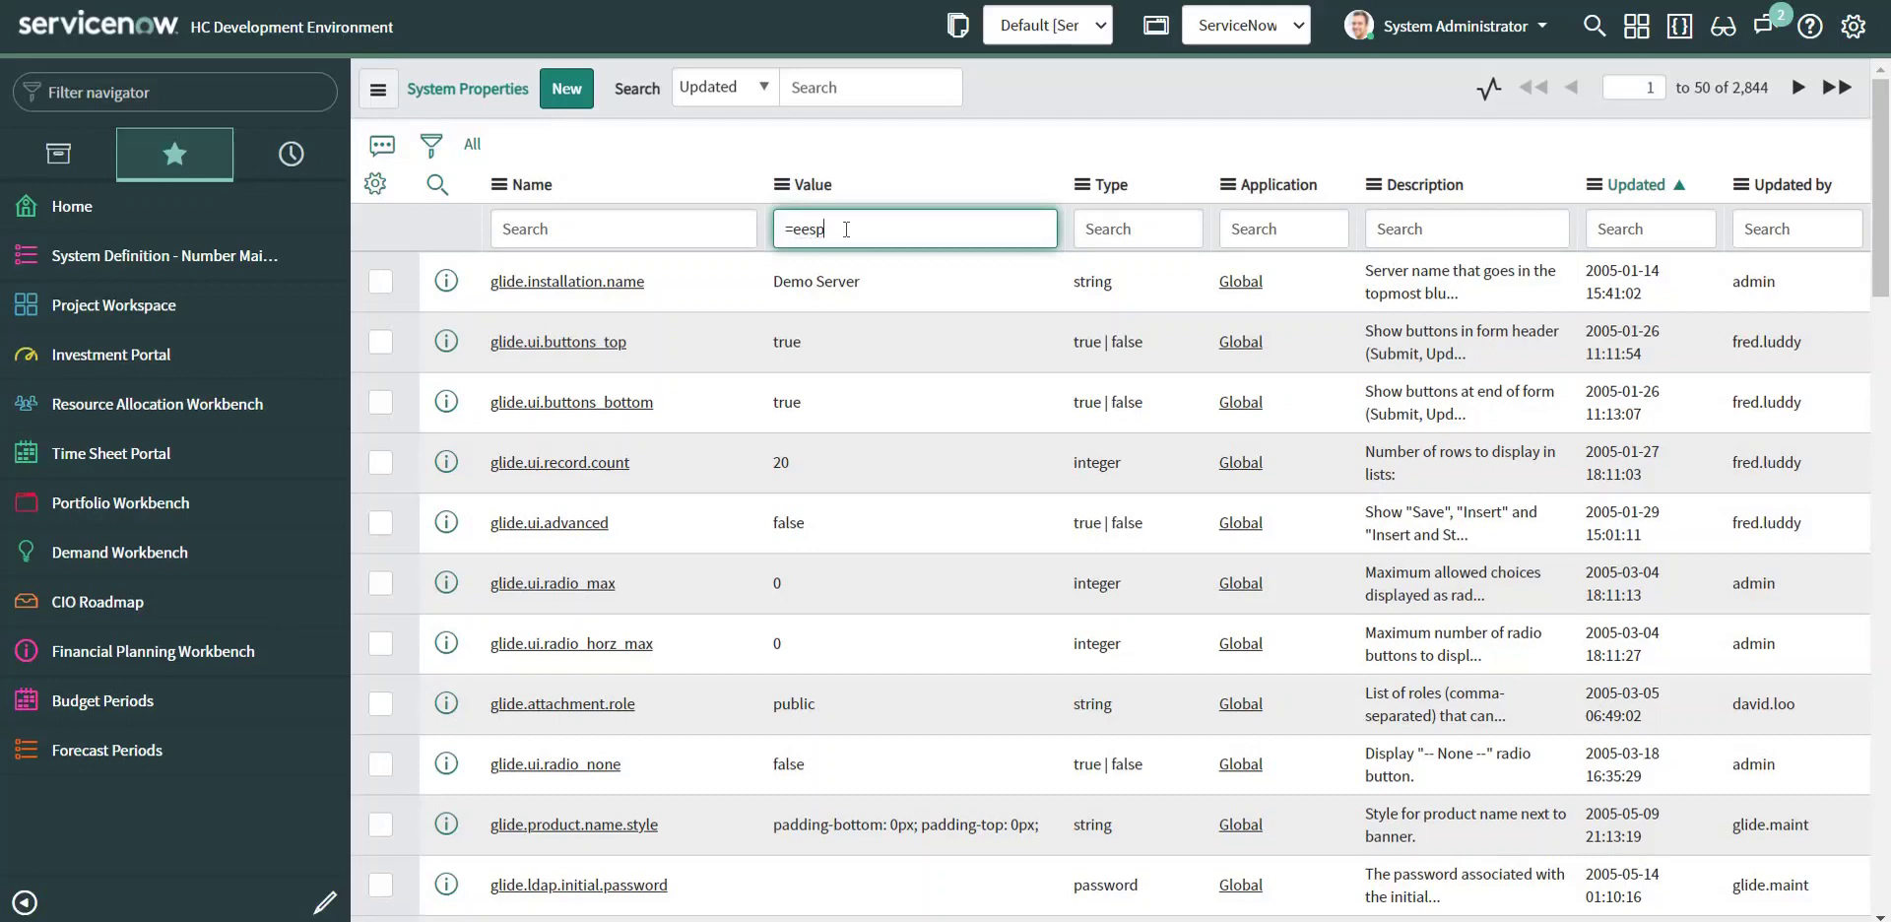